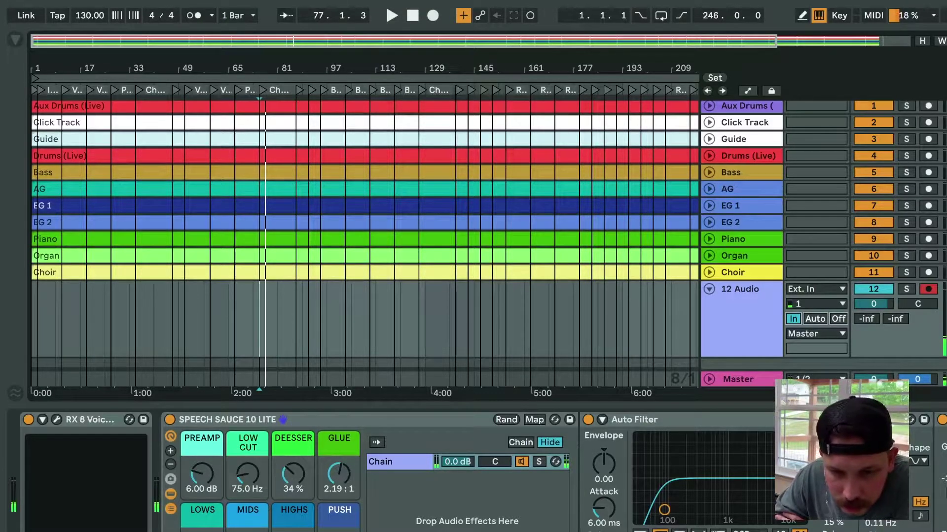
- Fold the 12 Audio track and rename it MIC
scroll(365, 229, up, 1)
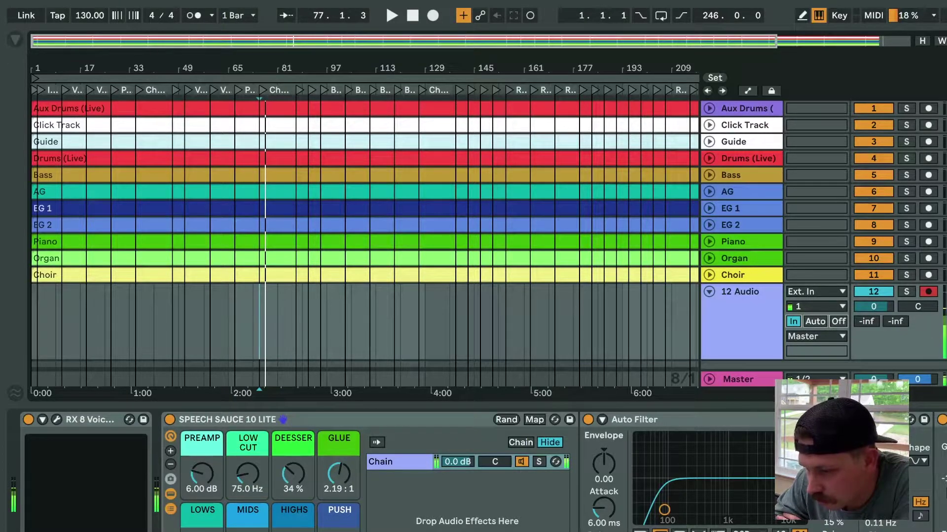
click(741, 311)
click(709, 292)
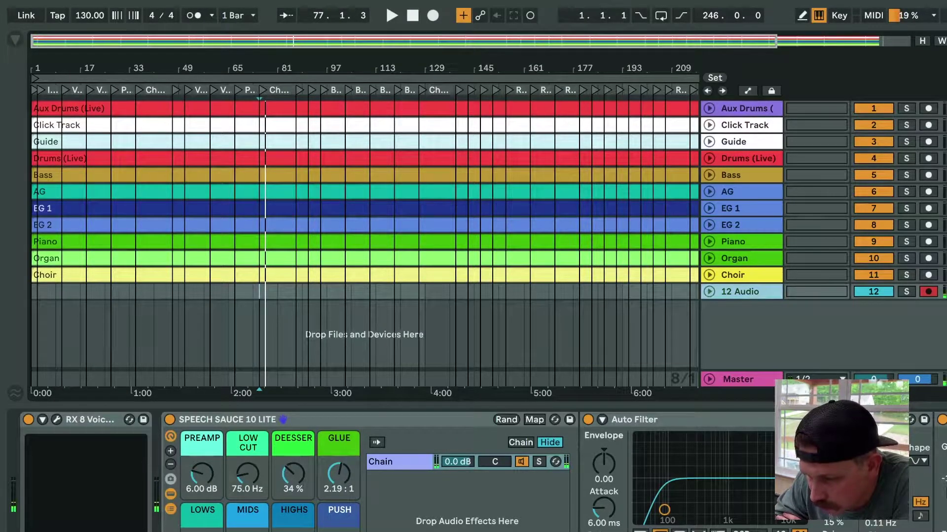
key(ctrl+r)
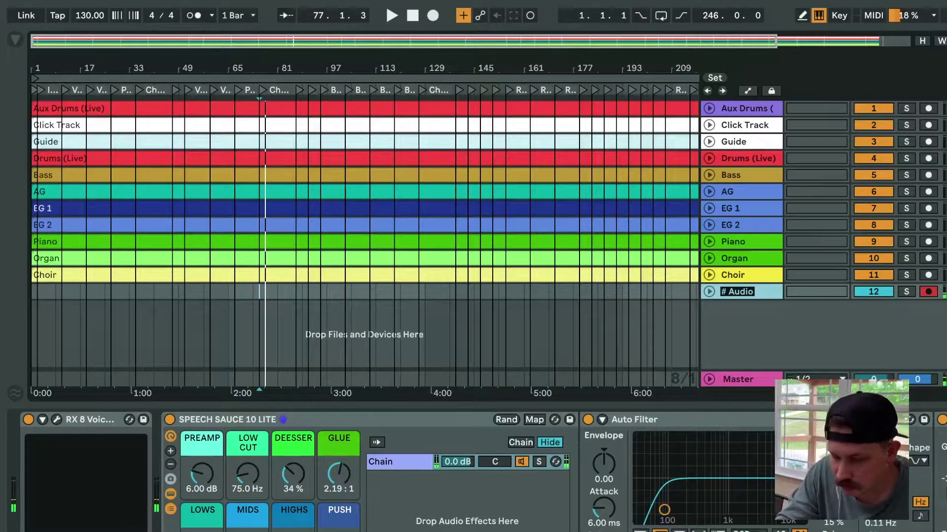
text(MIC)
key(Return)
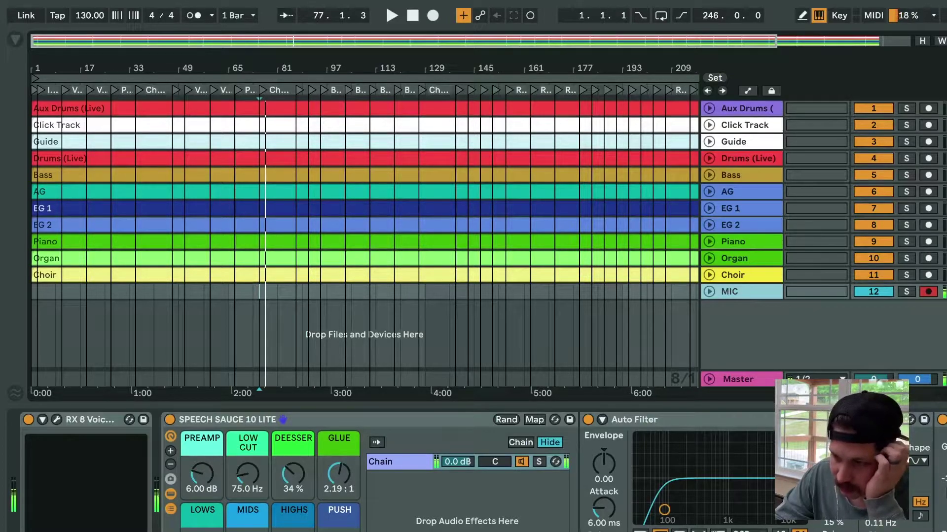
- Move the Aux Drums track directly below Drums (Live) and colour both drum tracks blue
drag(747, 109, 747, 166)
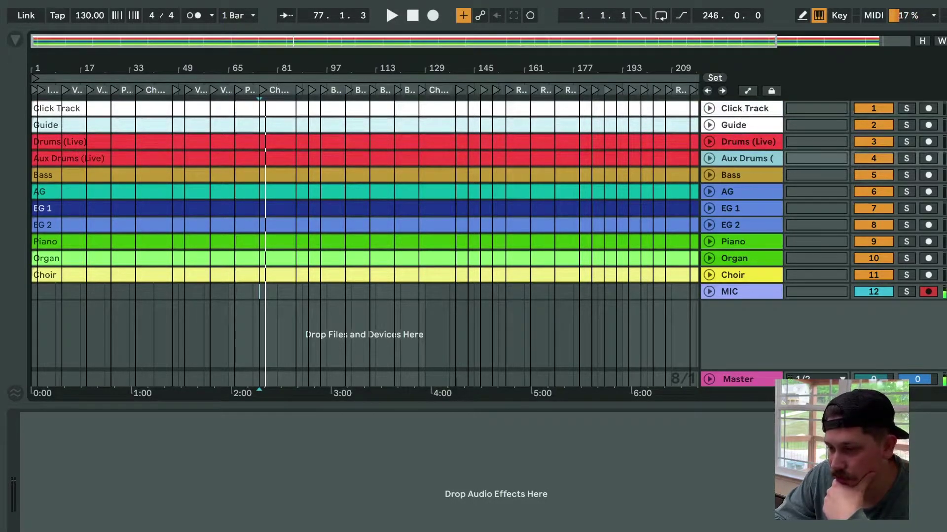
click(748, 142)
shift+click(747, 159)
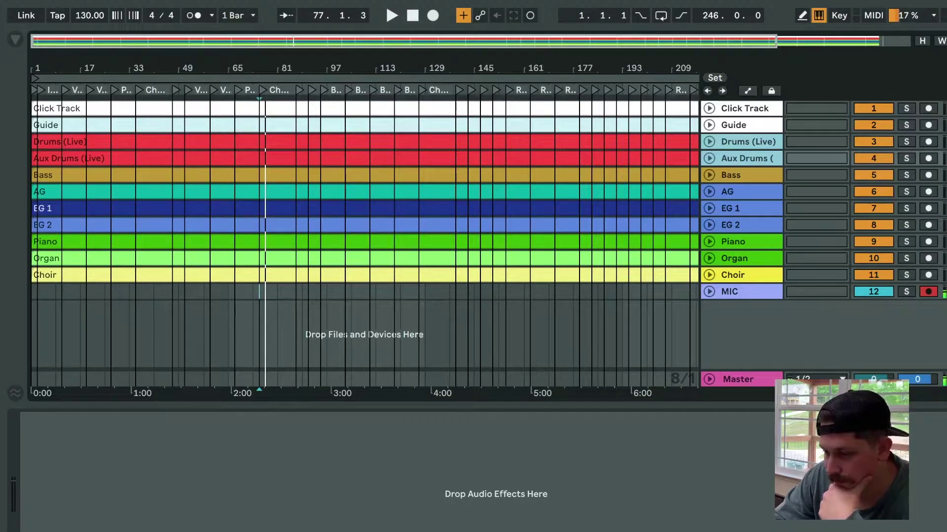
right_click(748, 159)
- Colour the Bass, AG, EG 1 and EG 2 tracks mint green
click(747, 175)
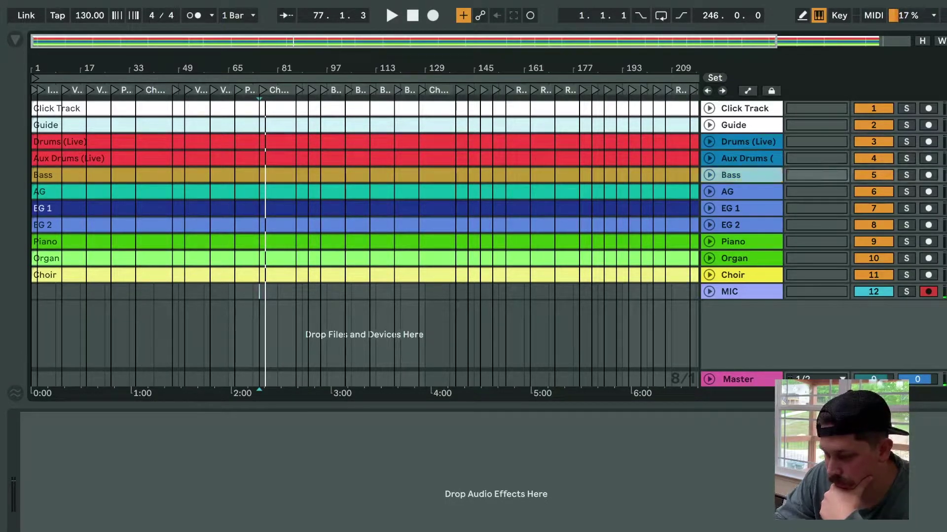
key(shift+Down)
key(shift+Down)
key(shift+Down)
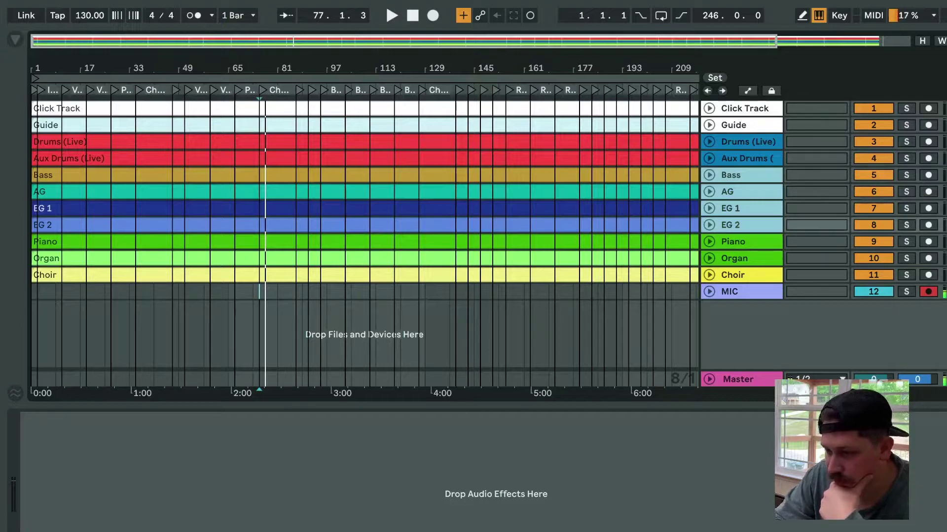
click(747, 225)
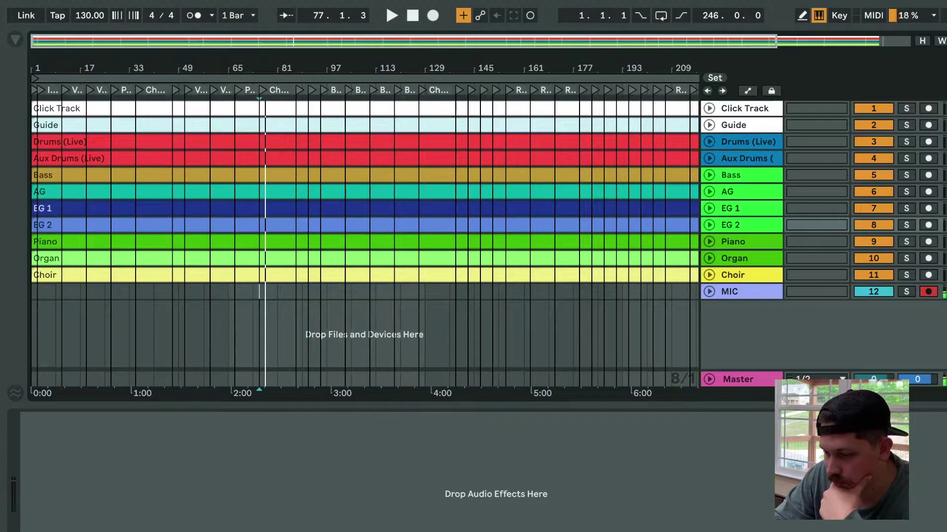
click(748, 225)
- Colour the Piano and Organ tracks muted red and the Choir track purple
click(747, 242)
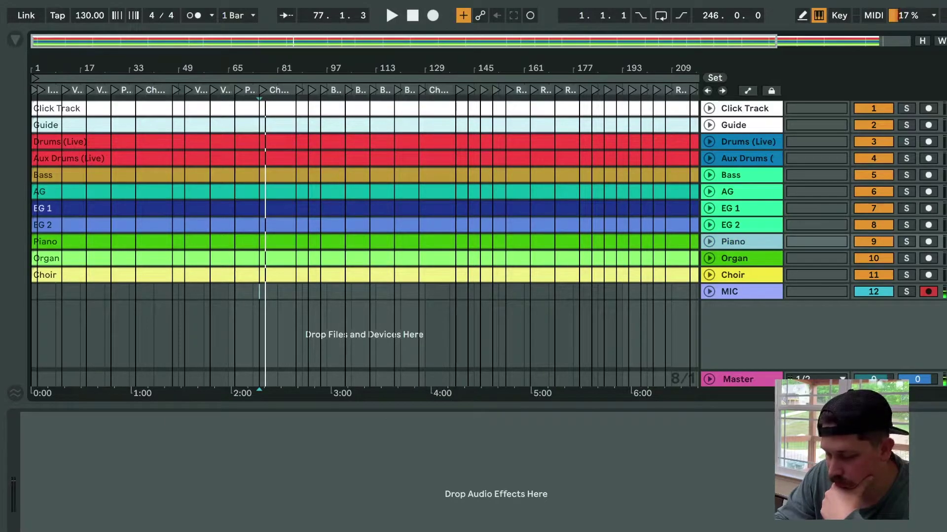
key(shift+Down)
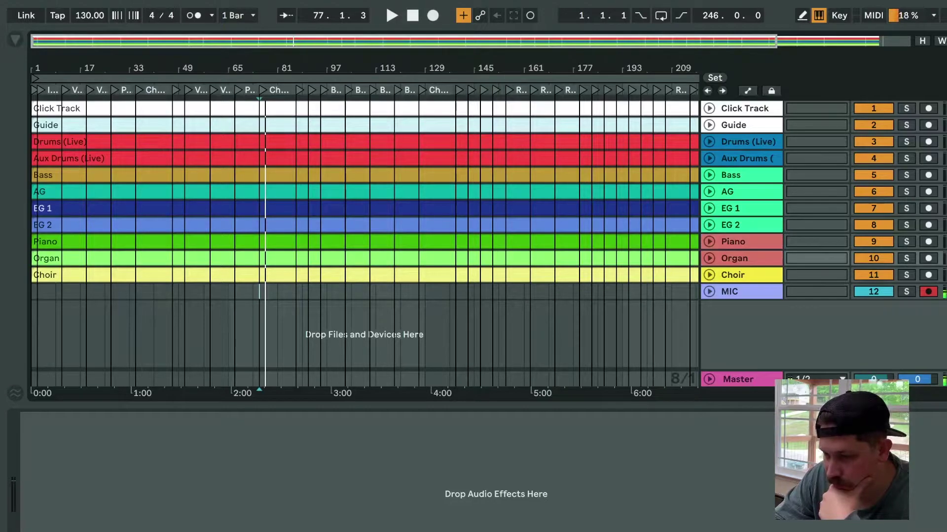
click(740, 276)
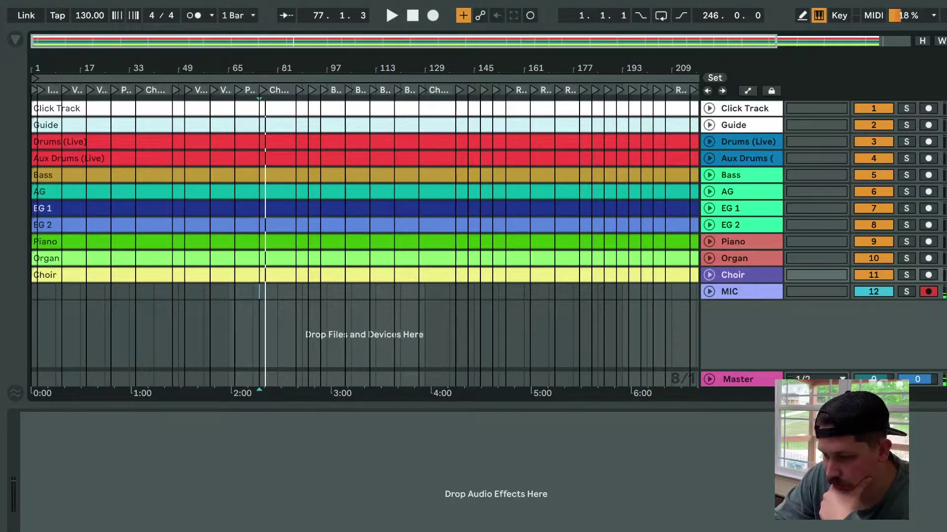
- Apply the track colours to the clips on the Choir, Organ, Piano, EG 2, EG 1, AG and Bass tracks
key(Home)
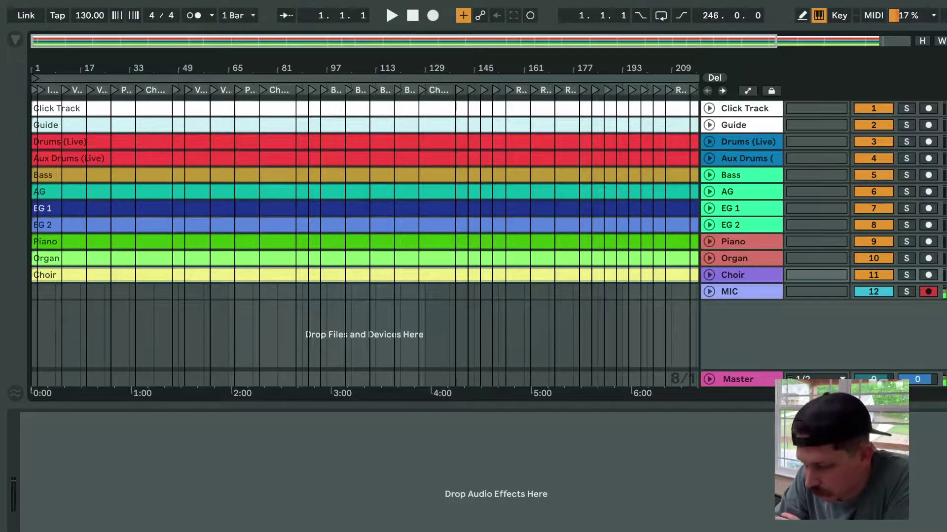
click(734, 259)
shift+click(734, 242)
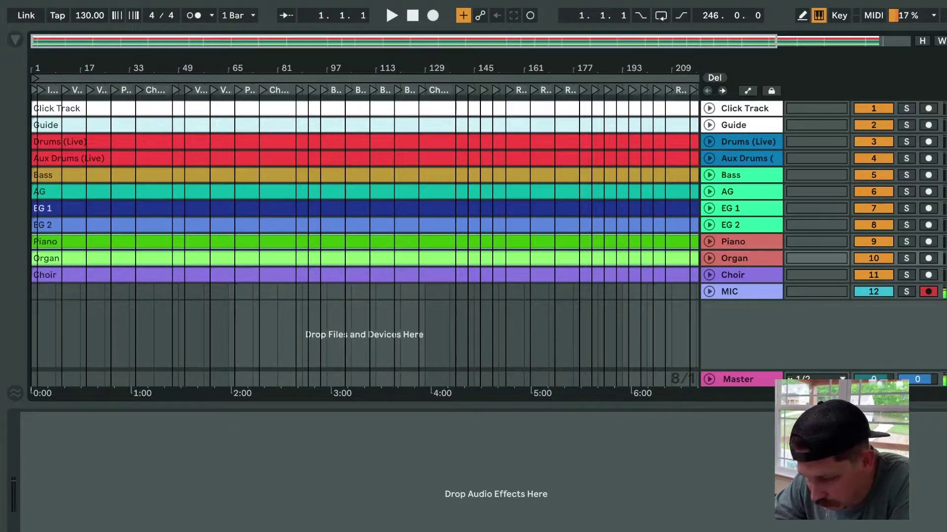
click(730, 225)
key(shift+Up)
key(shift+Up)
key(shift+Up)
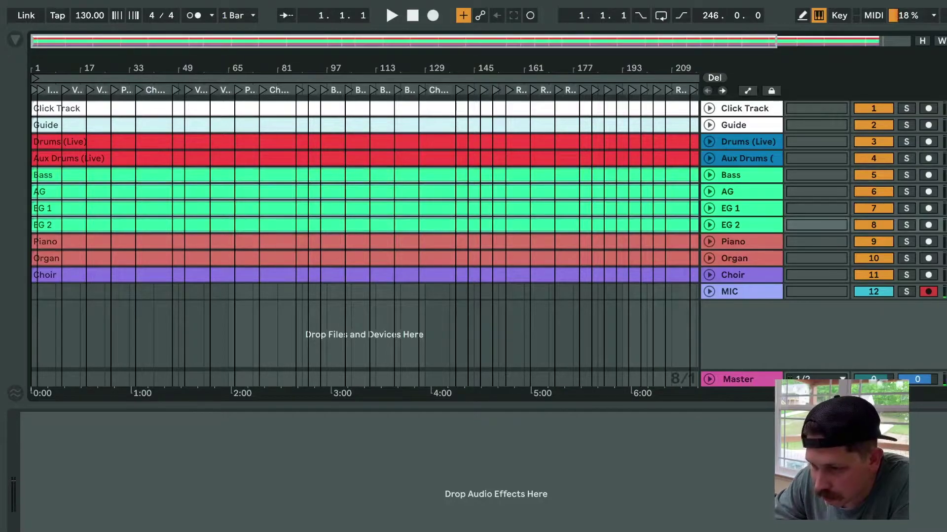
- Apply the track colours to the clips on the two drum tracks and the Guide track
click(747, 158)
key(shift+Up)
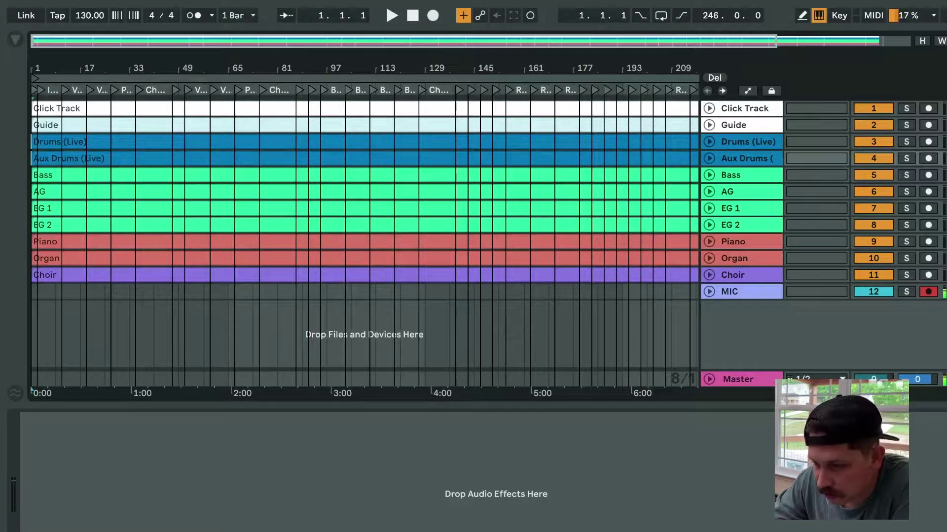
key(ctrl+z)
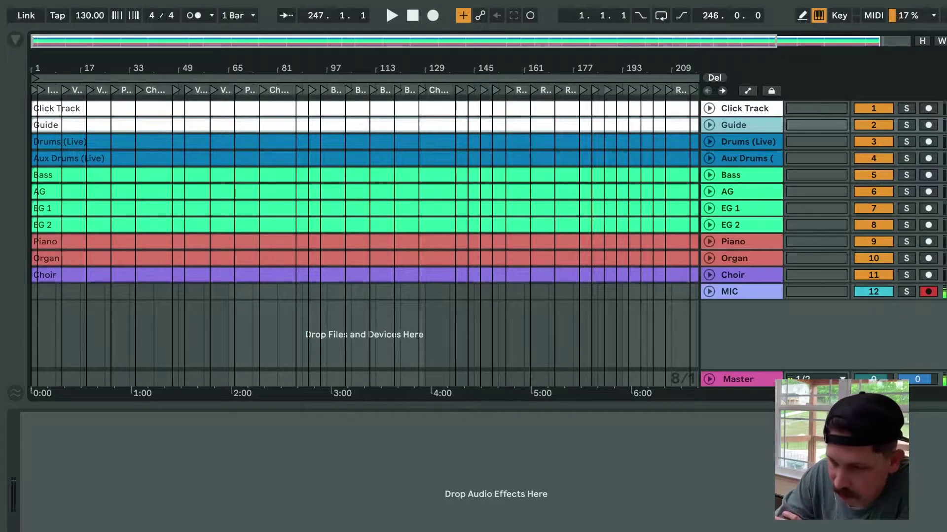
- Insert an audio track below Guide, fold it, colour it light grey and name it Music Director
key(ctrl+t)
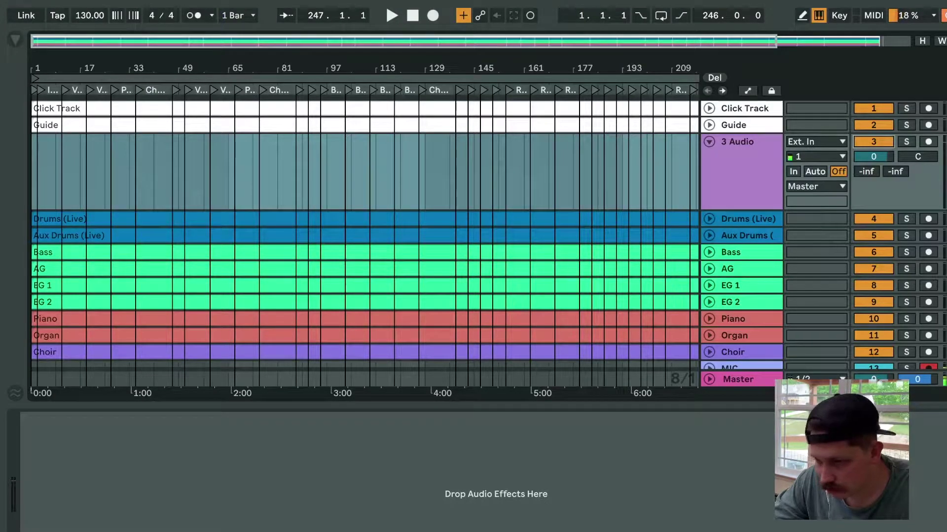
click(709, 141)
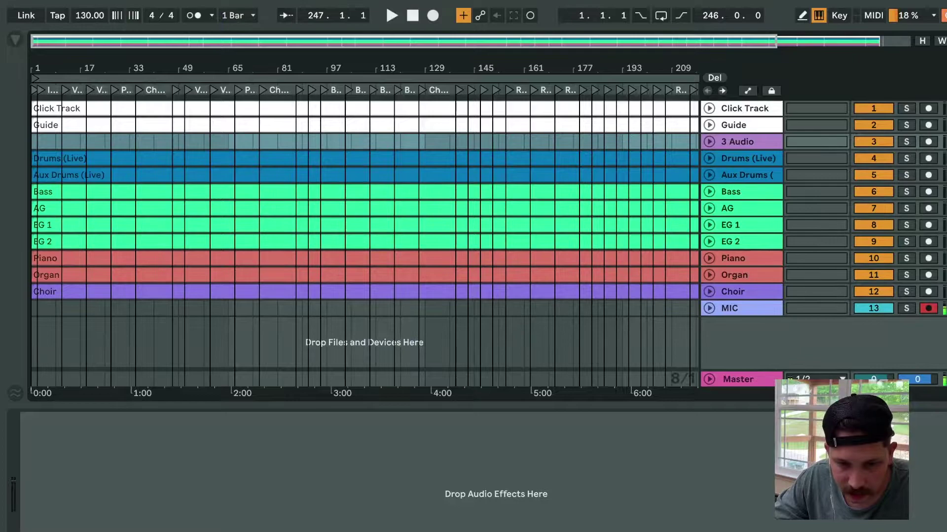
click(739, 142)
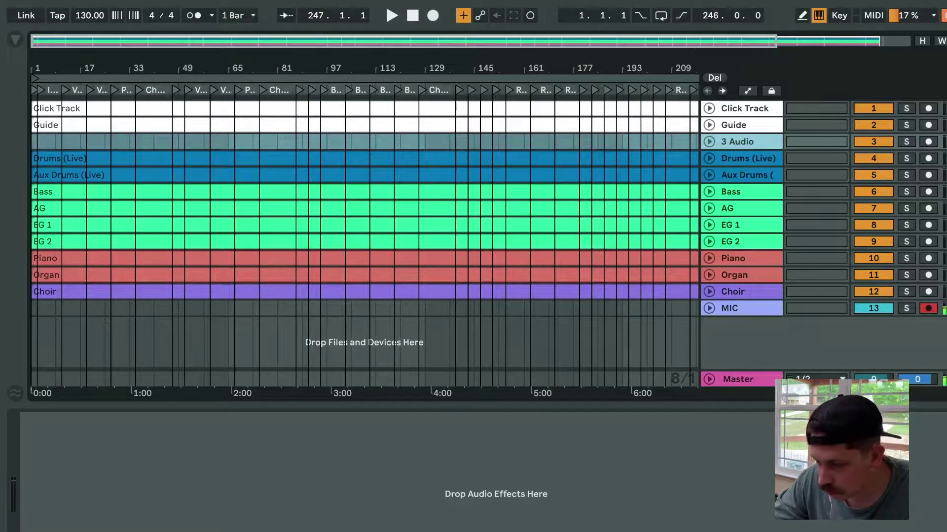
click(740, 142)
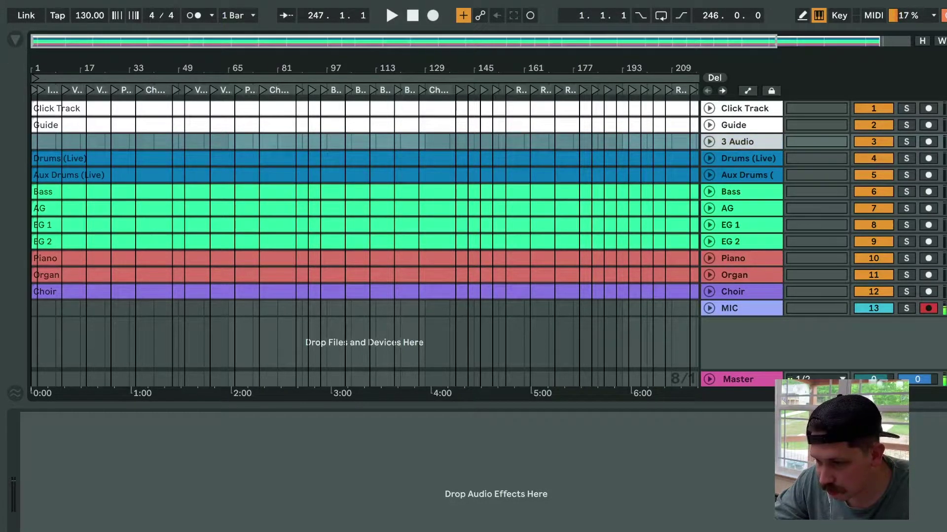
key(ctrl+r)
text(Music Director)
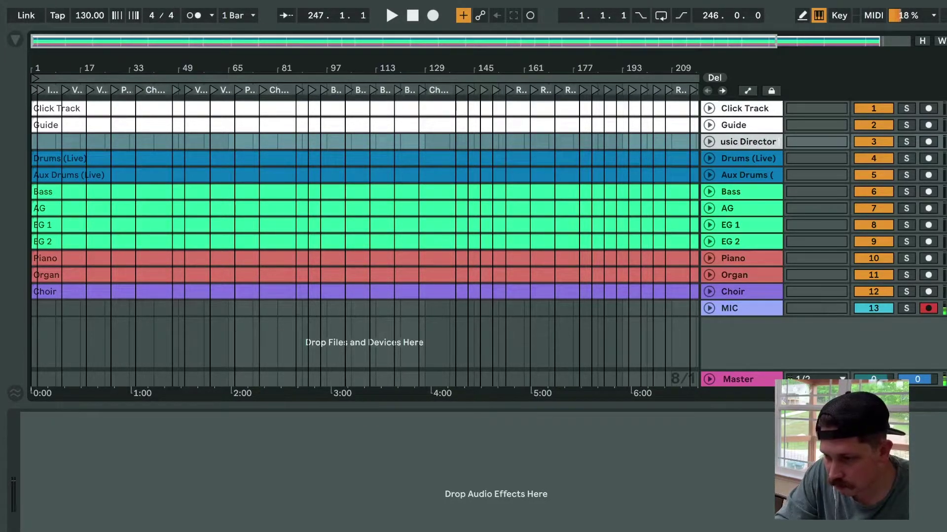
key(Return)
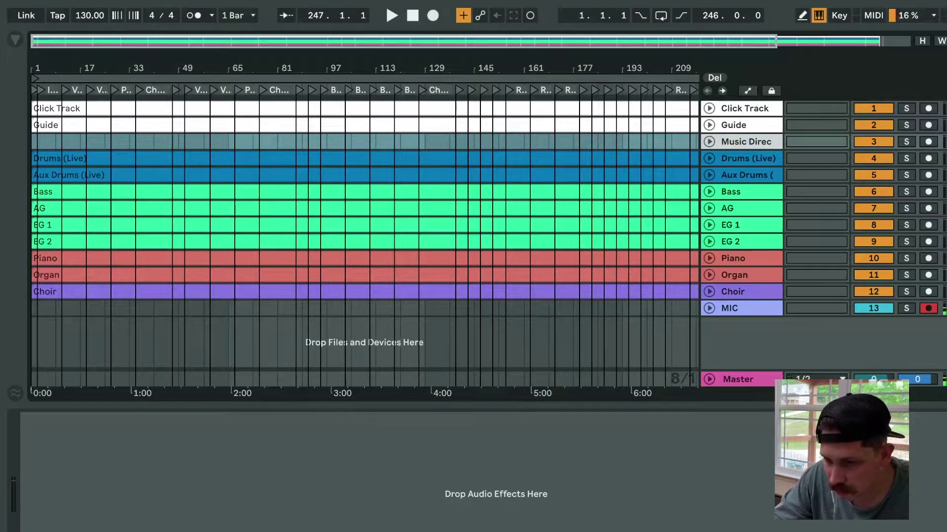
- Play the song briefly from the Verse 1 locator to check where the section starts
click(44, 192)
key(minus)
key(plus)
key(plus)
key(plus)
key(plus)
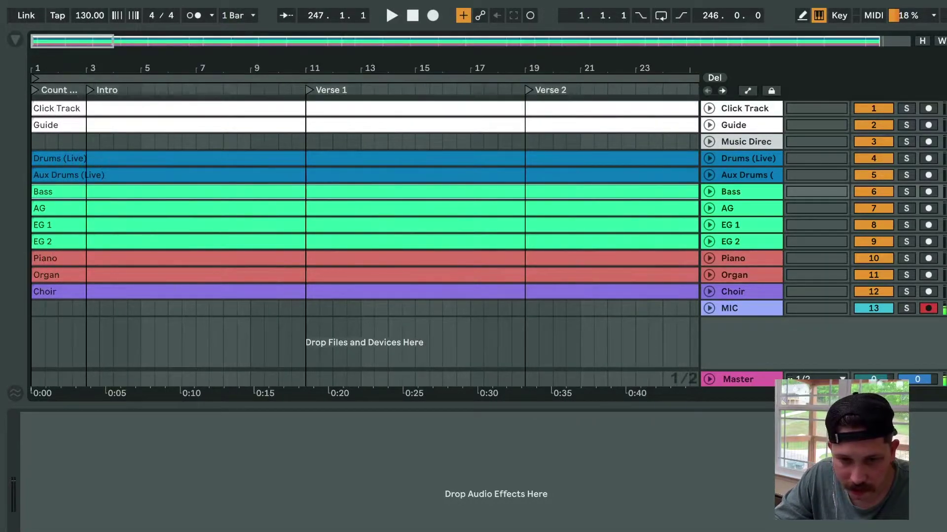
key(minus)
key(plus)
key(plus)
key(plus)
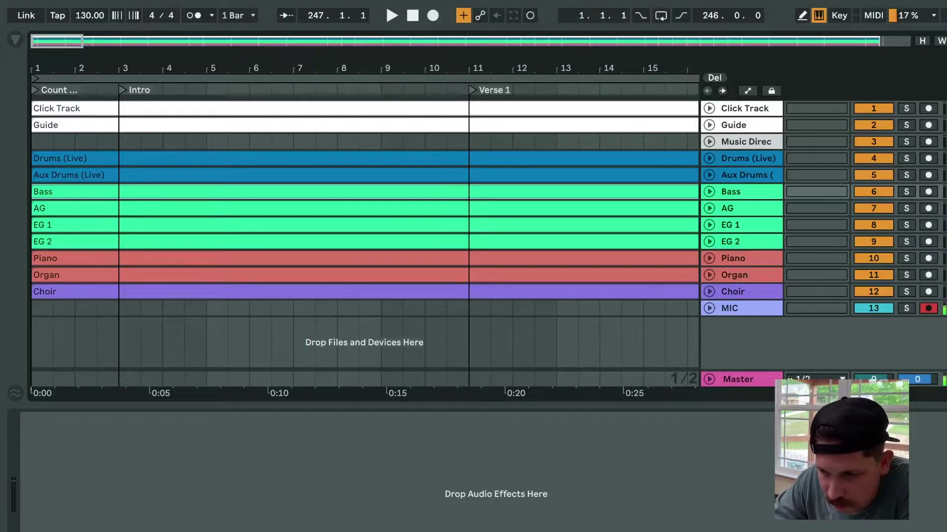
click(472, 90)
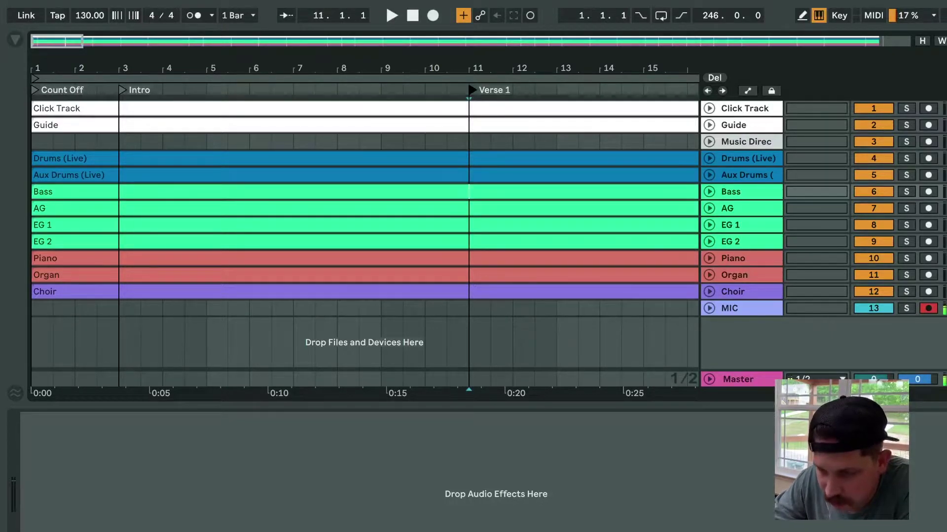
key(space)
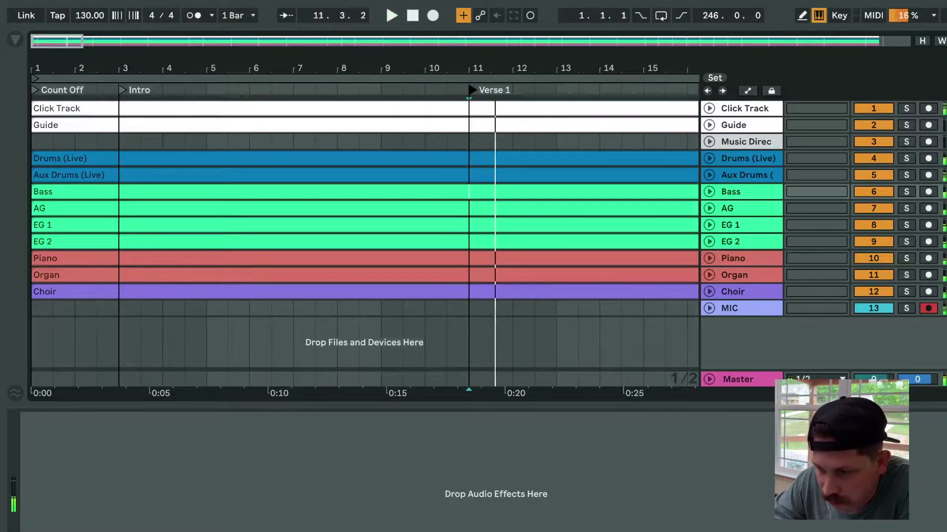
- Unfold the Guide track and line up the Verse 1 locator with bar 10 and the Intro locator with bar 2
click(709, 125)
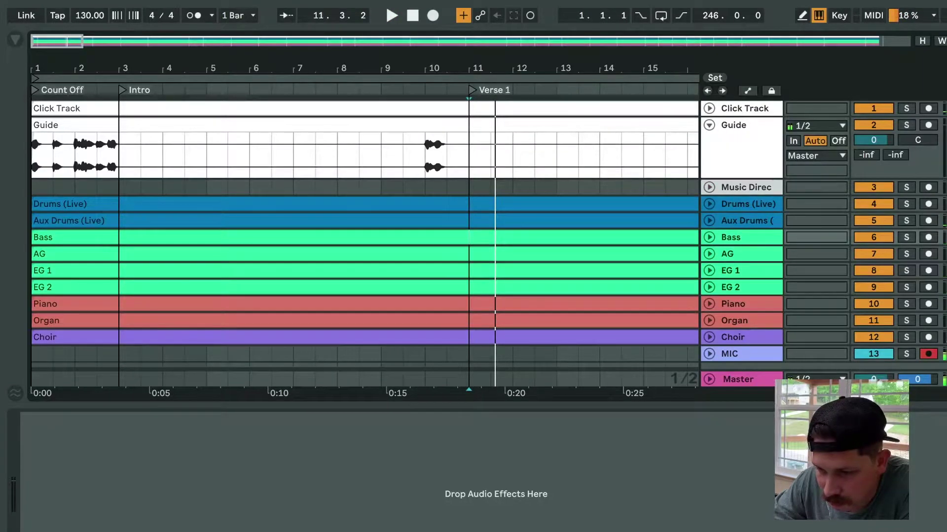
click(425, 151)
drag(473, 90, 429, 90)
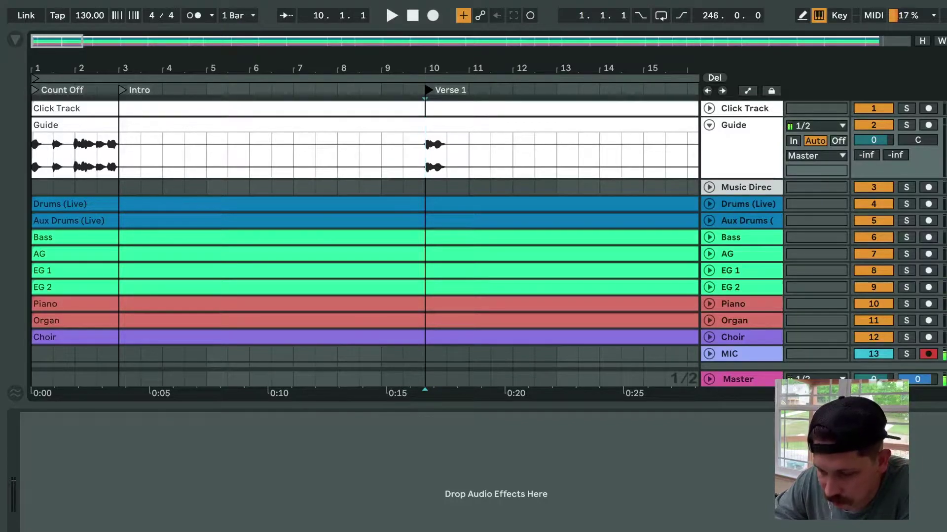
key(space)
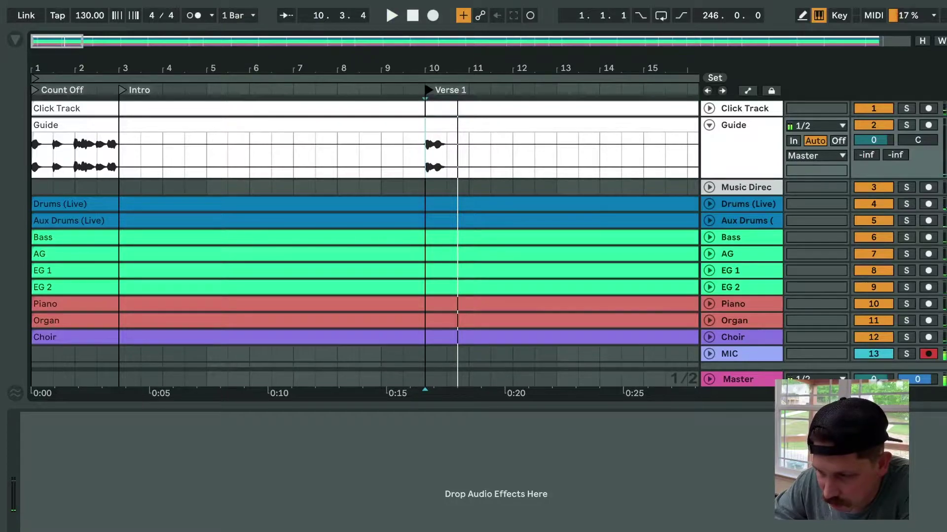
click(745, 188)
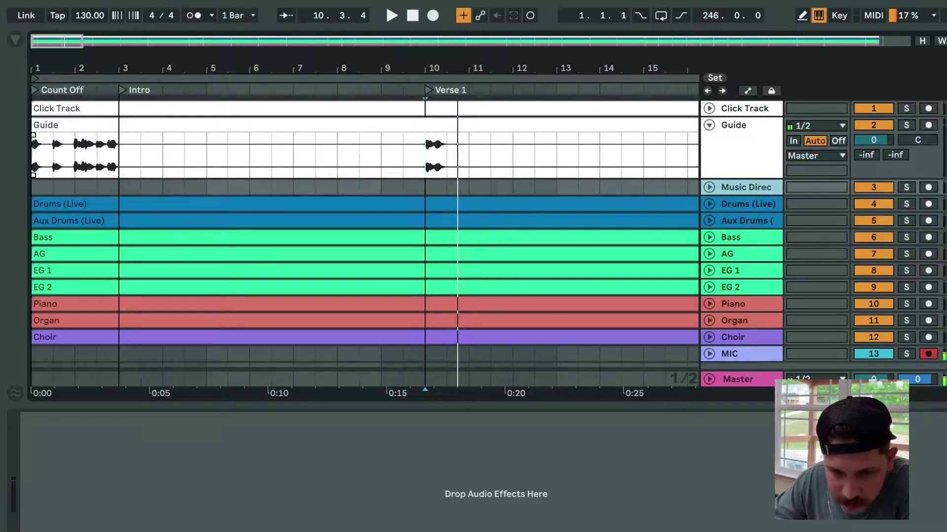
drag(122, 90, 79, 91)
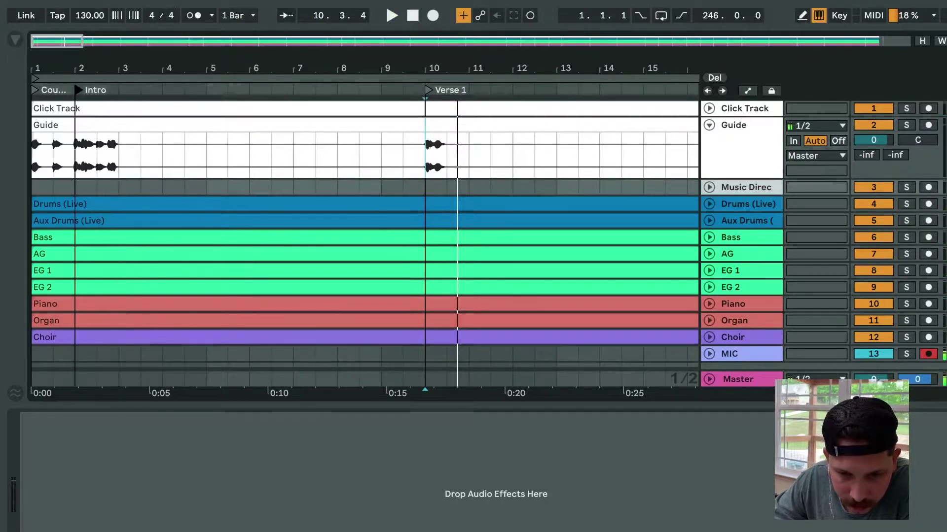
- Move the Verse 2 locator earlier to its spoken guide cue and the Chorus locator to bar 34
scroll(364, 222, right, 10)
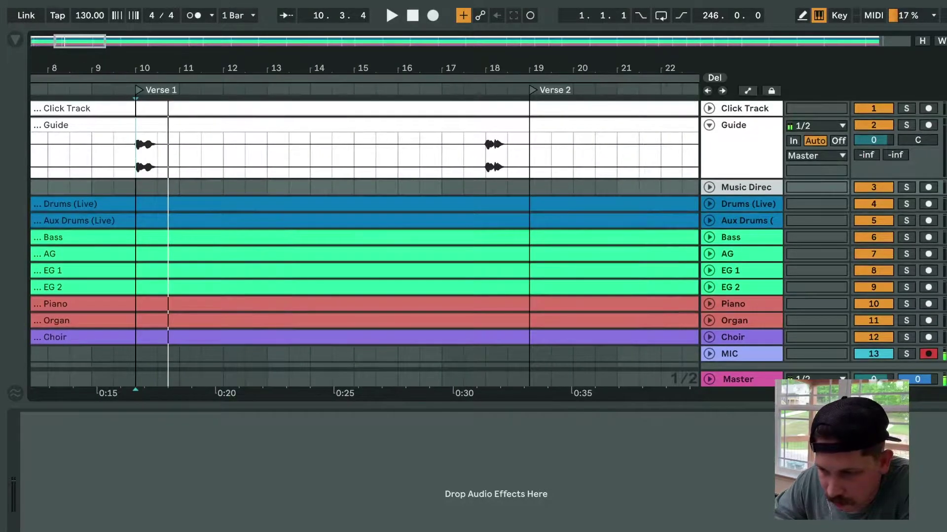
drag(533, 90, 403, 90)
scroll(365, 222, right, 10)
scroll(365, 222, right, 10)
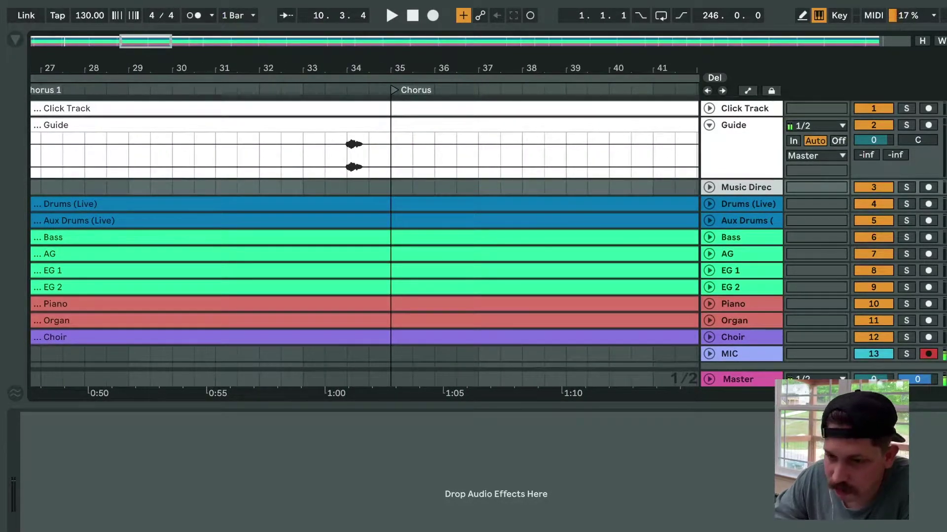
drag(394, 90, 350, 90)
scroll(365, 222, right, 8)
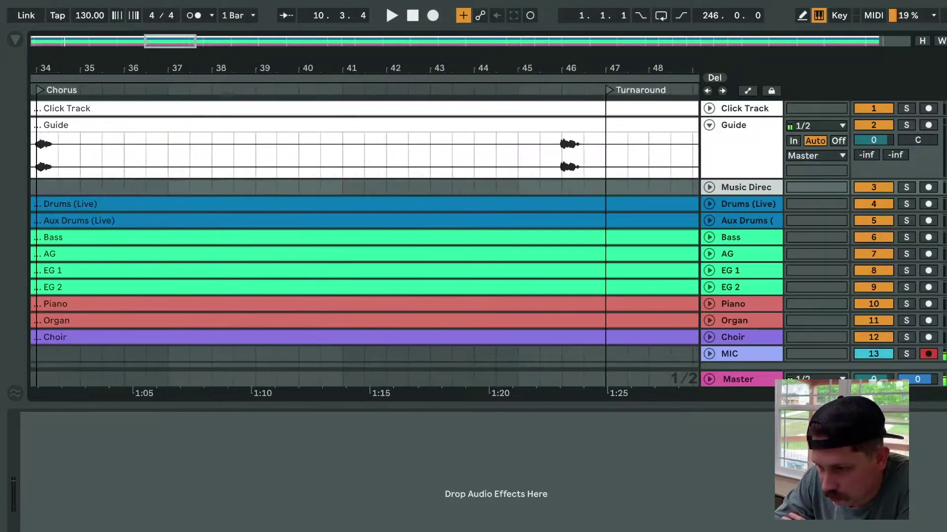
- Move the Turnaround, Verse 3, Verse 4 and Pre Chorus 2 locators earlier to their guide cues at bars 46, 50, 58 and 66
drag(609, 91, 485, 90)
scroll(364, 222, right, 7)
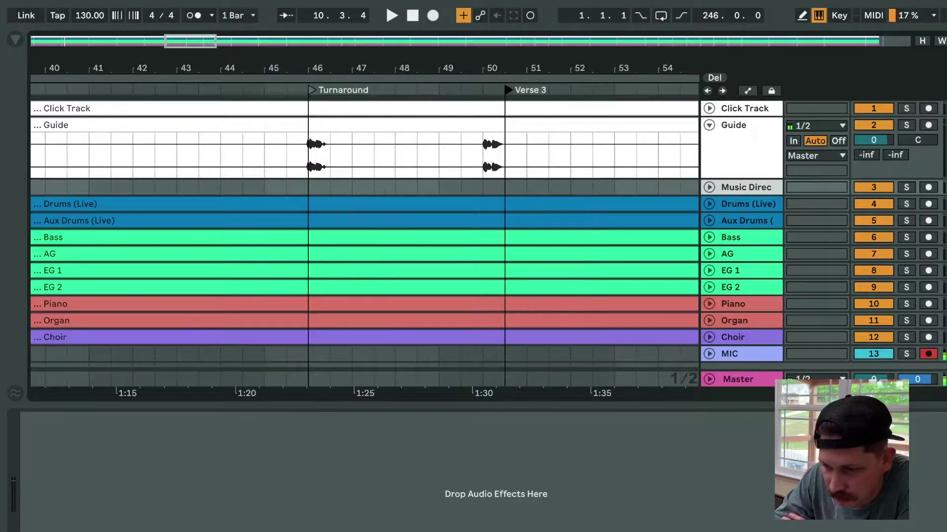
scroll(365, 222, right, 9)
drag(549, 90, 512, 90)
scroll(364, 222, right, 8)
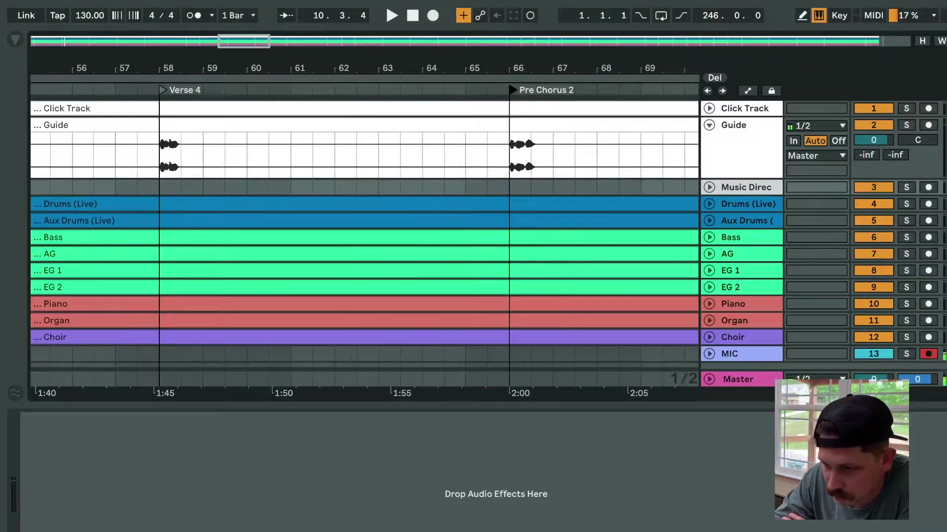
- Move the Chorus locator after Pre Chorus 2 to bar 74 and the two following Turnaround locators to bars 86 and 90
scroll(365, 222, right, 7)
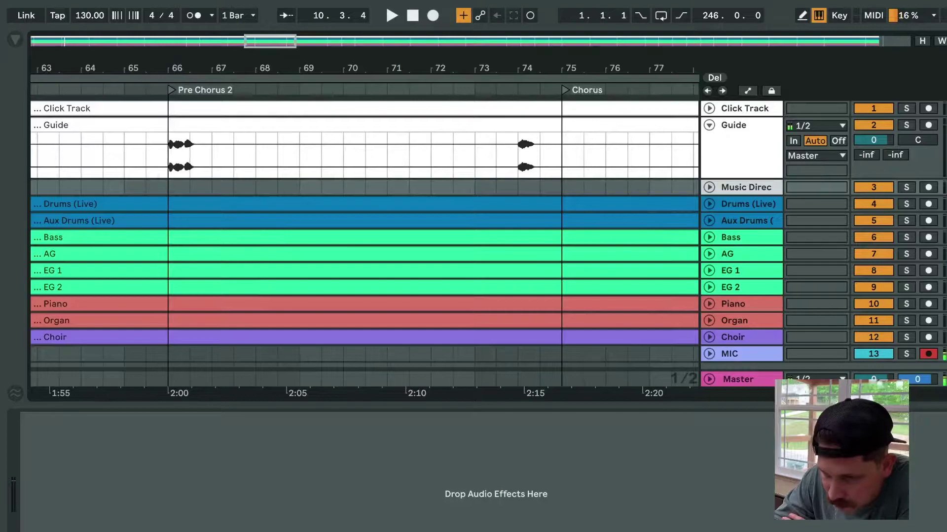
drag(564, 91, 518, 90)
scroll(364, 222, right, 13)
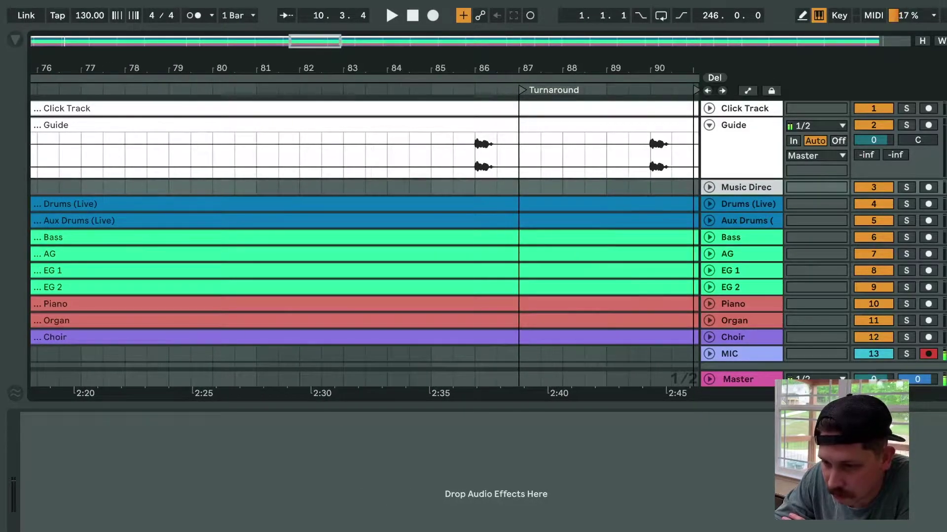
drag(523, 90, 479, 90)
scroll(364, 222, right, 3)
drag(574, 91, 531, 91)
- Move the four Bridge locators earlier to their guide cues at bars 94, 102, 110 and 118
scroll(364, 222, right, 7)
scroll(364, 222, right, 3)
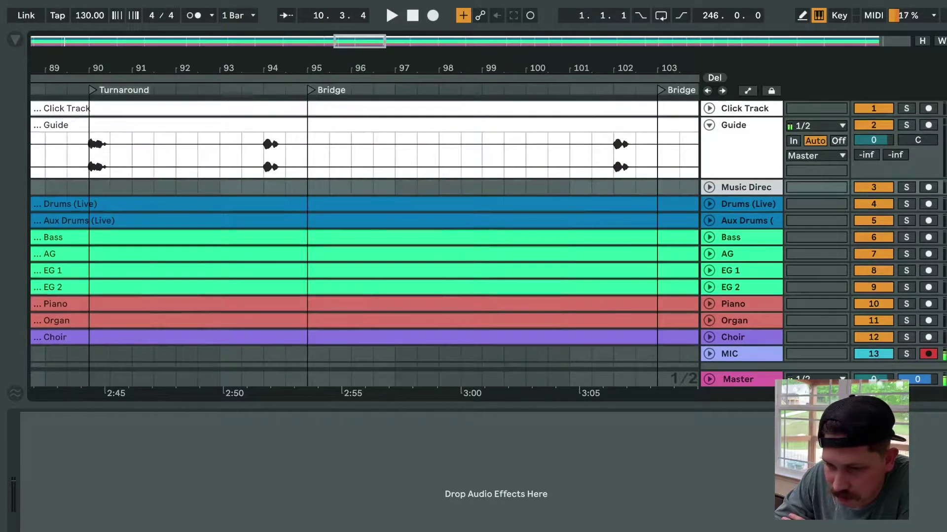
drag(311, 90, 267, 90)
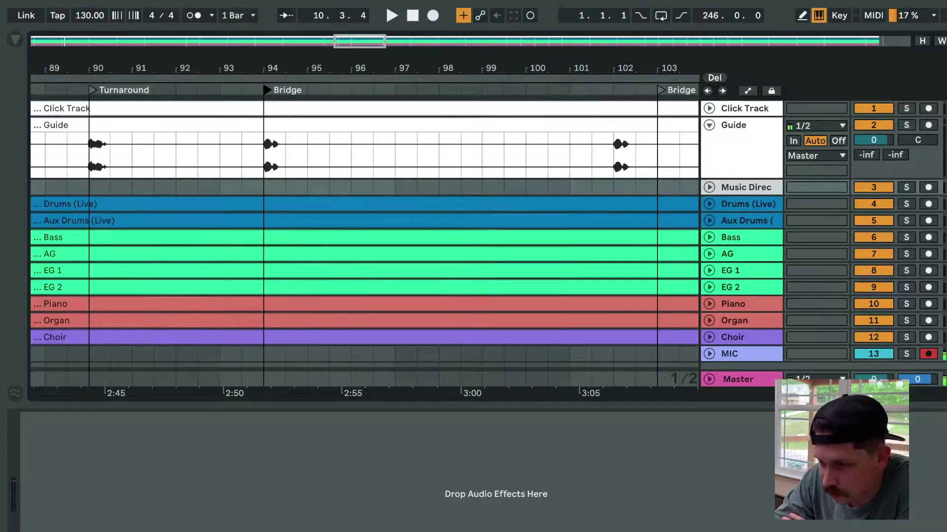
drag(660, 90, 617, 90)
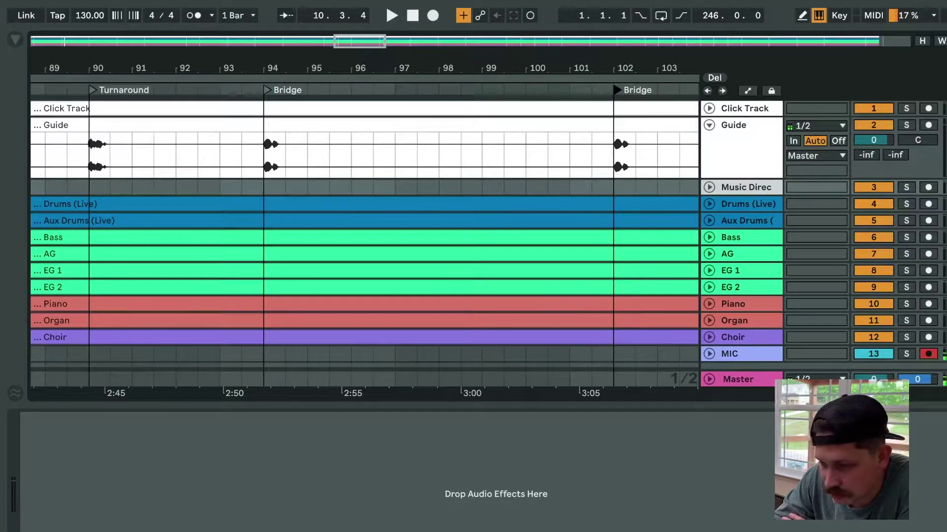
scroll(364, 222, right, 9)
scroll(363, 222, right, 2)
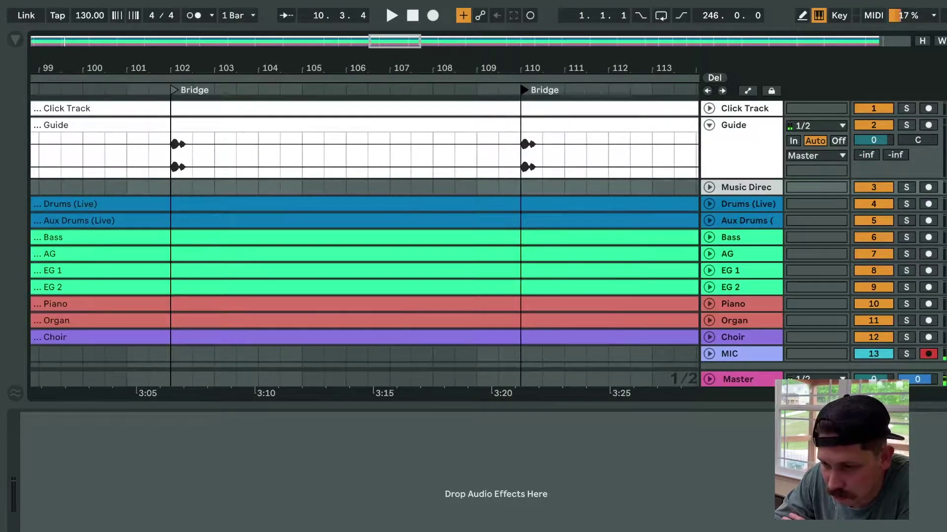
scroll(363, 222, right, 6)
drag(657, 90, 613, 90)
- Play the song briefly from the guide cue near bar 116, just before the last Bridge locator
click(544, 155)
key(space)
key(space)
- Move the Chorus locator to bar 126, the next two Turnaround locators to bars 138 and 142, and the first Interlude locator to bar 146
scroll(544, 156, right, 5)
scroll(481, 134, right, 5)
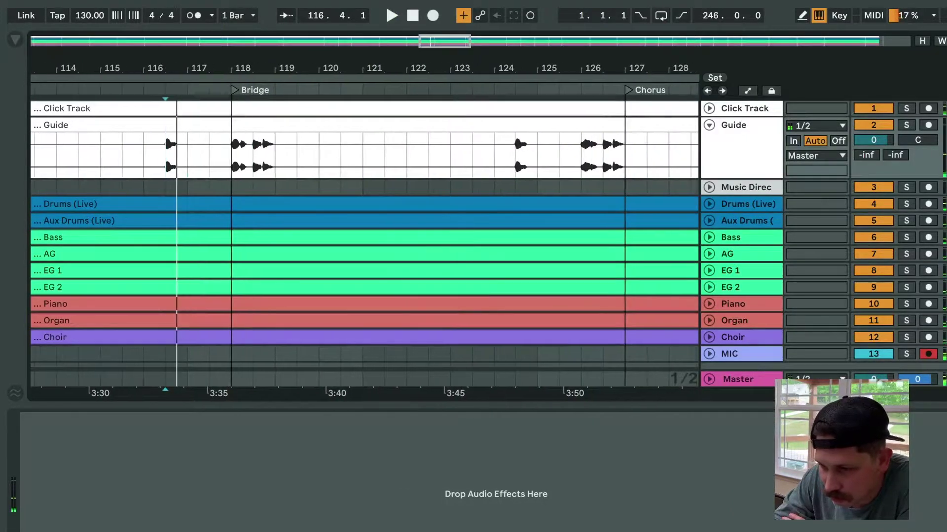
scroll(481, 134, right, 15)
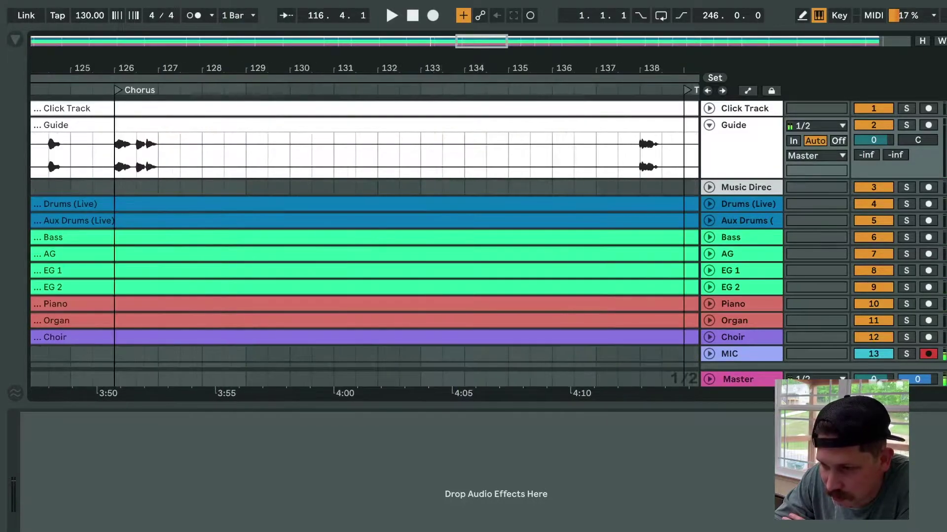
scroll(481, 134, right, 11)
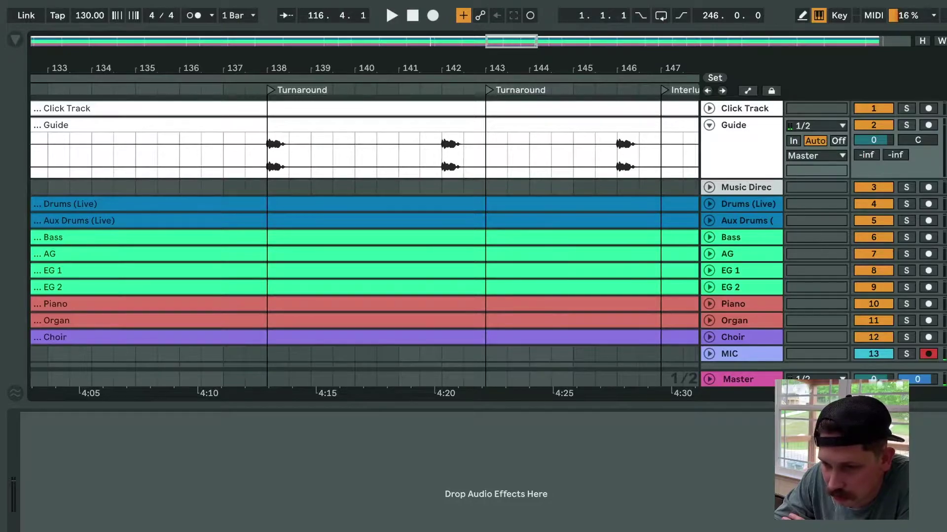
drag(489, 91, 445, 90)
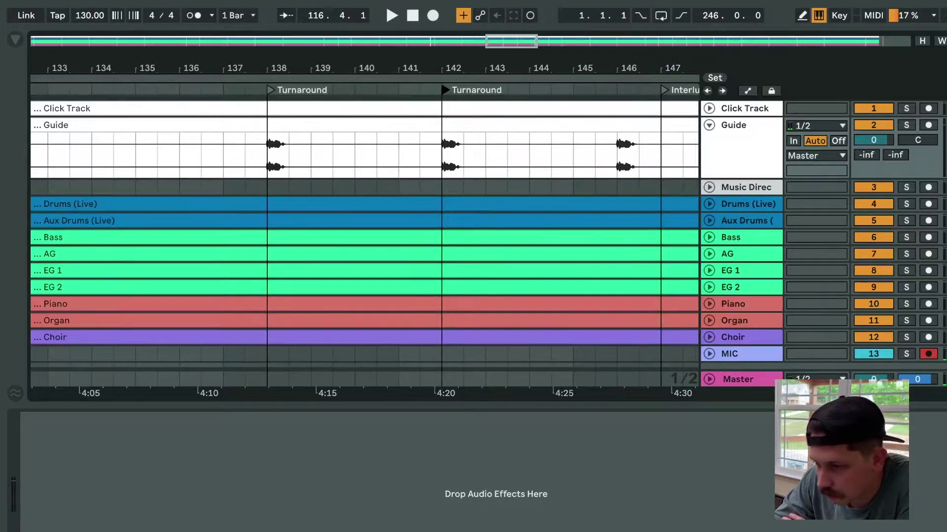
drag(664, 90, 620, 91)
- Move the second Interlude locator to bar 149 and the first two Refrain locators to bars 154 and 162
scroll(364, 222, right, 8)
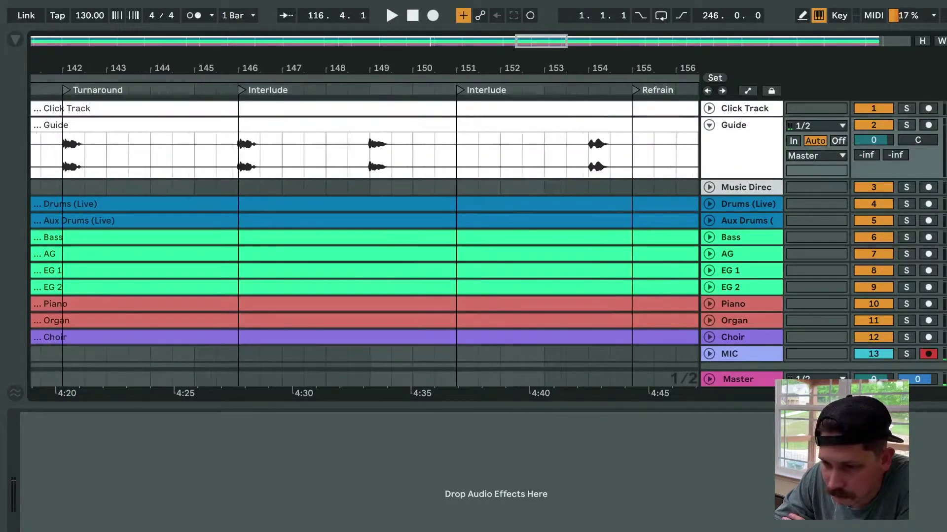
drag(459, 90, 372, 91)
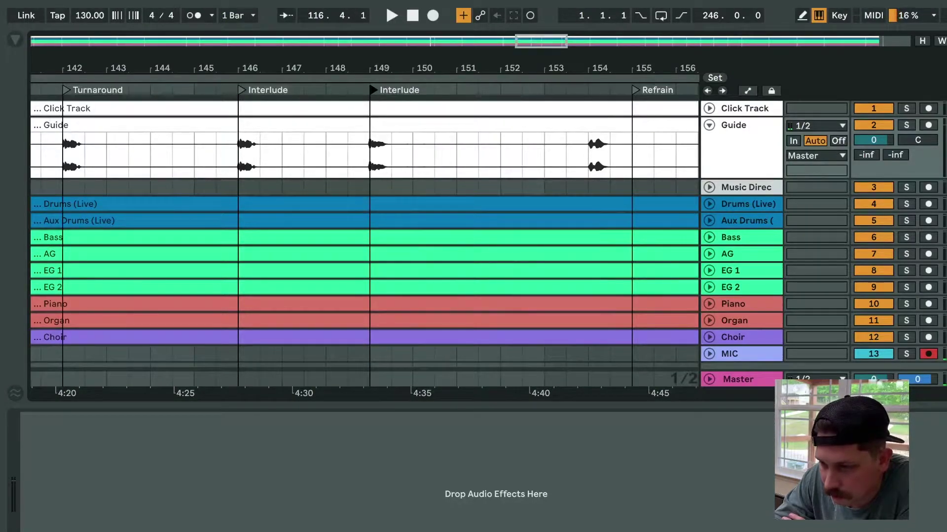
drag(635, 91, 528, 90)
scroll(365, 222, right, 8)
- Play the song briefly from the Refrain locator at bar 162 to check its guide cue
key(space)
key(space)
key(space)
key(space)
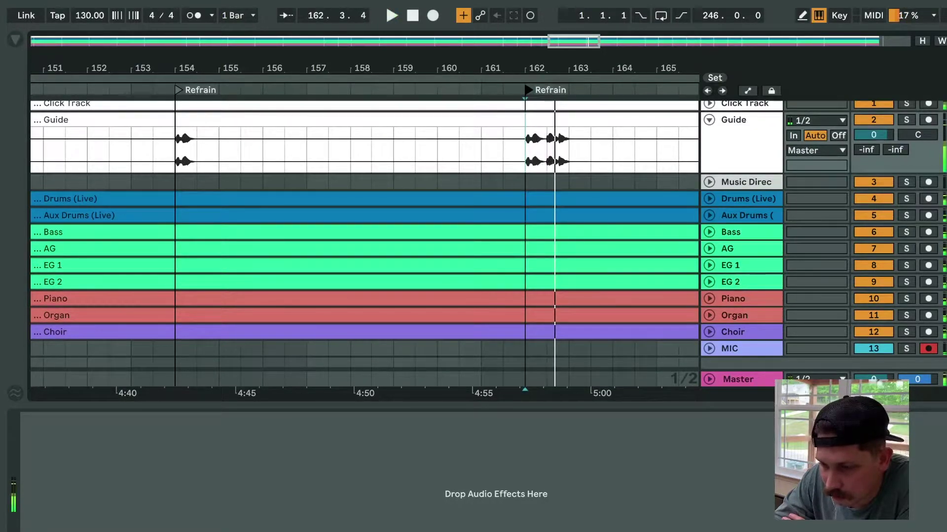
- Move the third Refrain locator to bar 170 and the next three Interlude locators to bars 178, 182 and 186
scroll(365, 221, right, 9)
drag(466, 91, 422, 91)
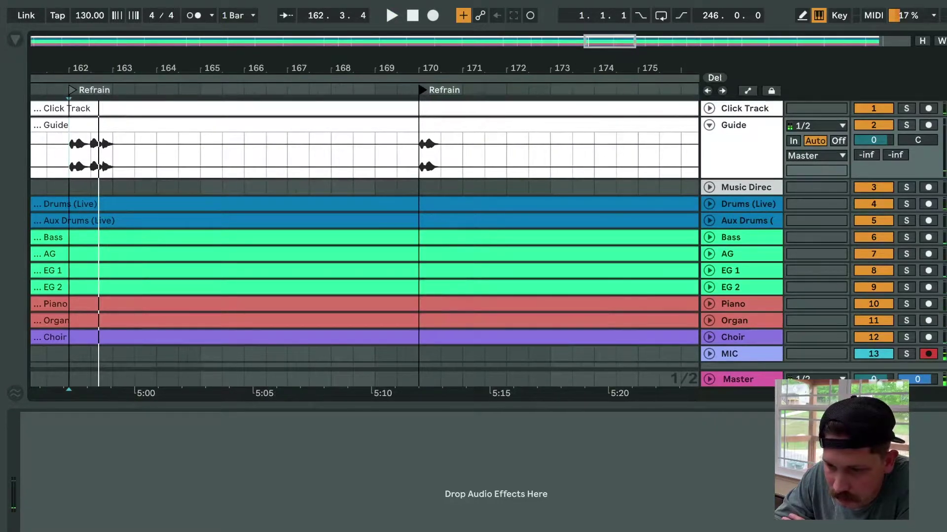
scroll(365, 221, right, 10)
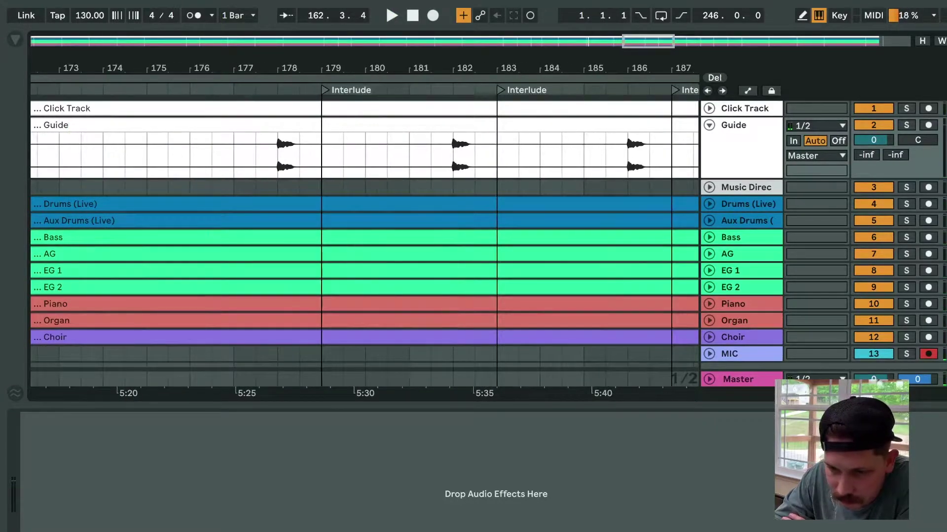
drag(325, 91, 281, 90)
drag(500, 90, 456, 90)
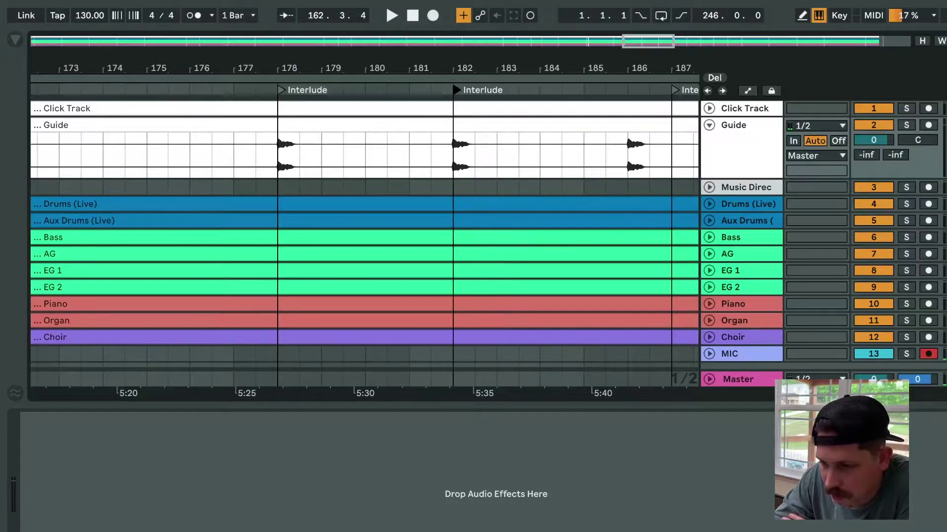
drag(675, 90, 632, 90)
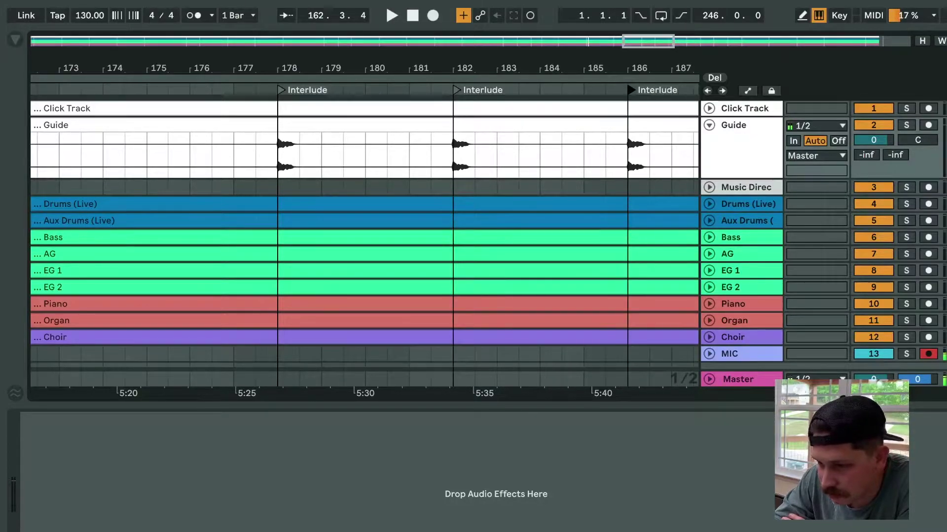
- Move the remaining four Interlude locators earlier to their guide cues at bars 190, 194, 198 and 202
scroll(365, 222, right, 10)
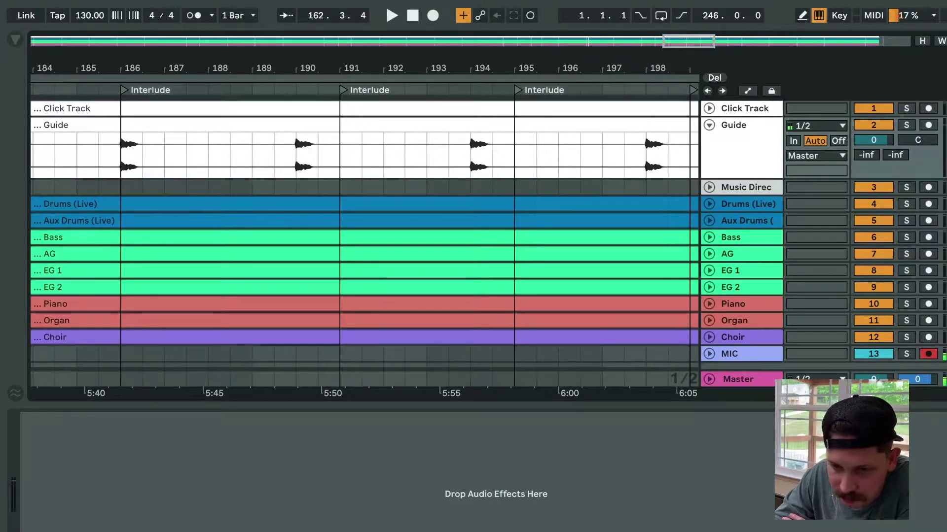
drag(343, 90, 299, 90)
drag(518, 91, 474, 91)
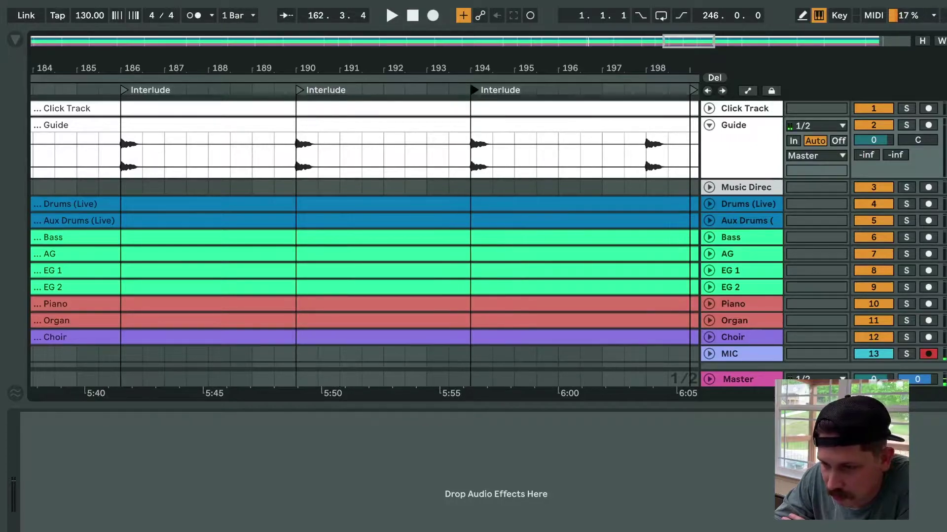
scroll(365, 222, right, 3)
drag(574, 90, 451, 90)
scroll(365, 222, right, 6)
drag(672, 90, 628, 90)
- Move the last three Refrain locators earlier to their guide cues at bars 206, 214 and 222
scroll(365, 222, right, 3)
scroll(365, 222, right, 3)
scroll(365, 222, right, 7)
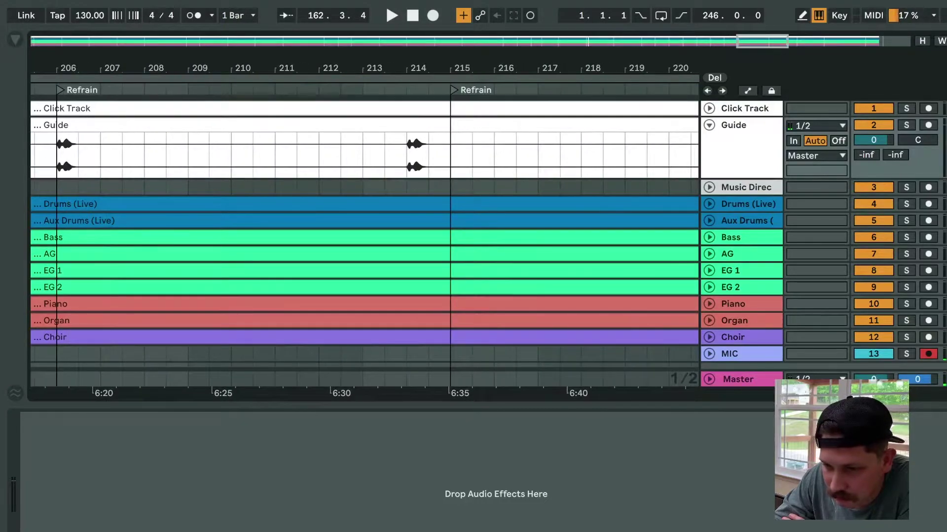
drag(454, 90, 409, 90)
scroll(364, 222, right, 5)
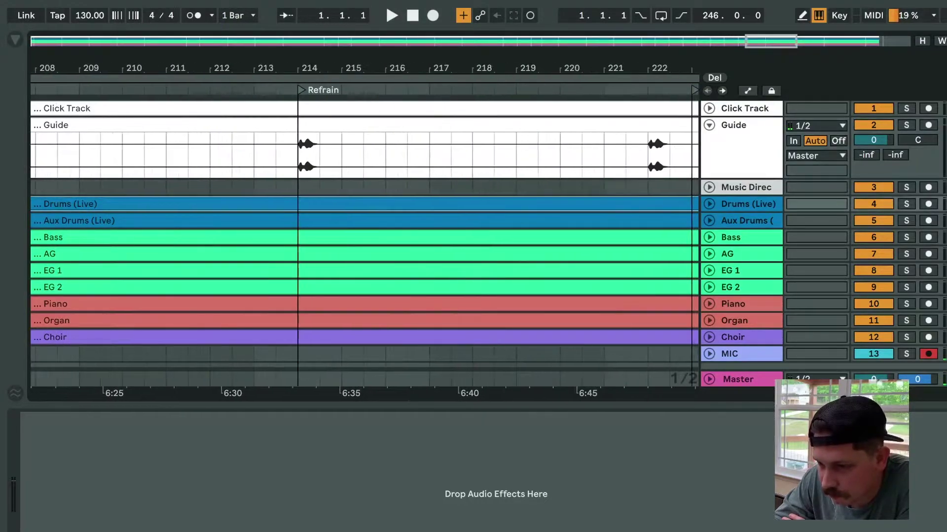
drag(583, 90, 538, 90)
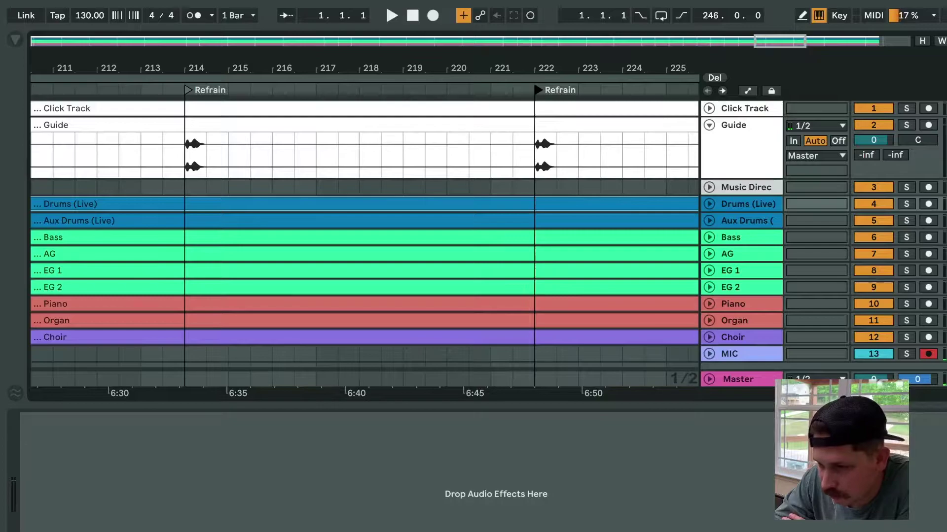
- Move the final Chorus locator to bar 230 and the Ending locator to bar 242
scroll(365, 222, right, 10)
drag(479, 90, 435, 91)
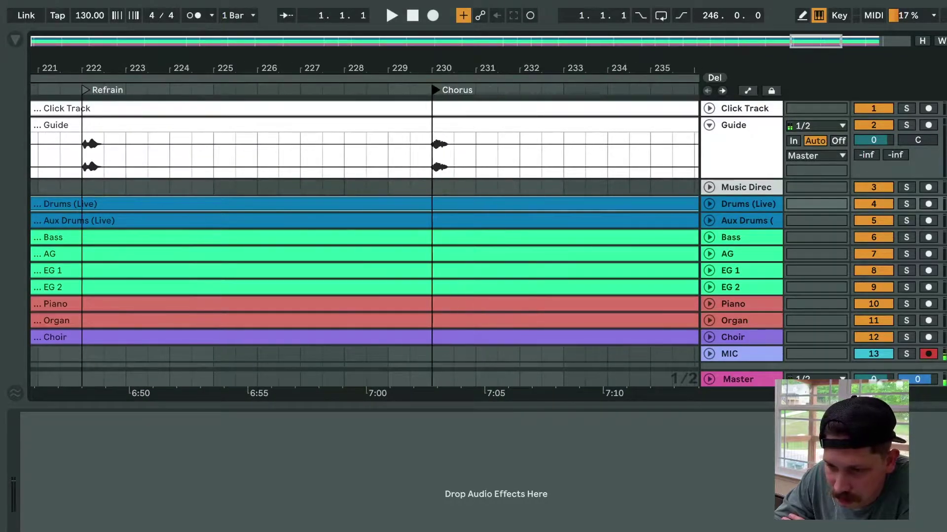
scroll(365, 222, right, 9)
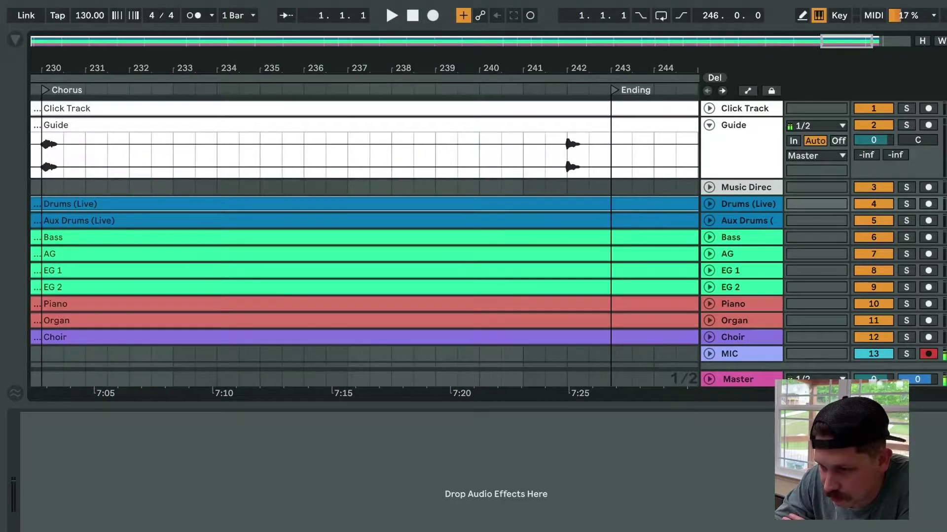
drag(614, 91, 570, 90)
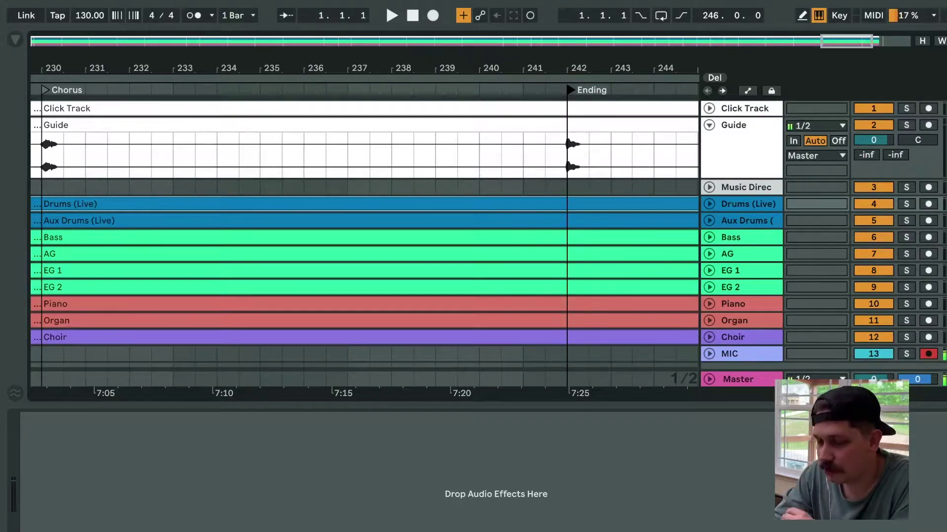
- Delete the unnamed locator at bar 248 after the song's end and fold the Guide track
scroll(365, 227, right, 5)
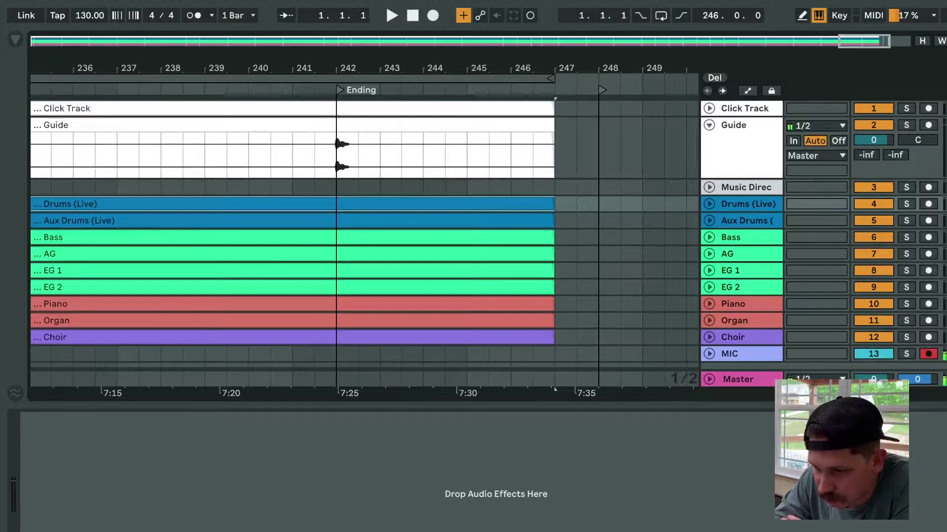
click(602, 90)
key(Delete)
scroll(364, 226, left, 1)
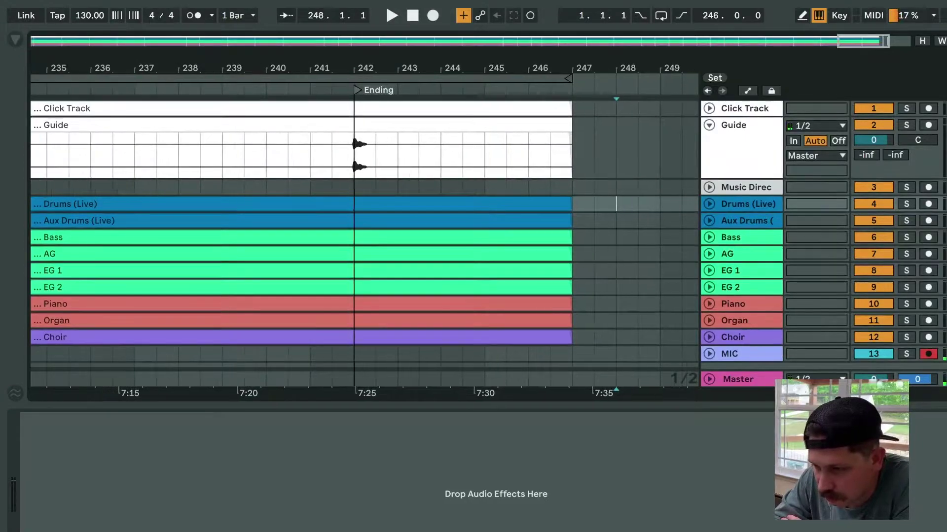
scroll(365, 227, left, 20)
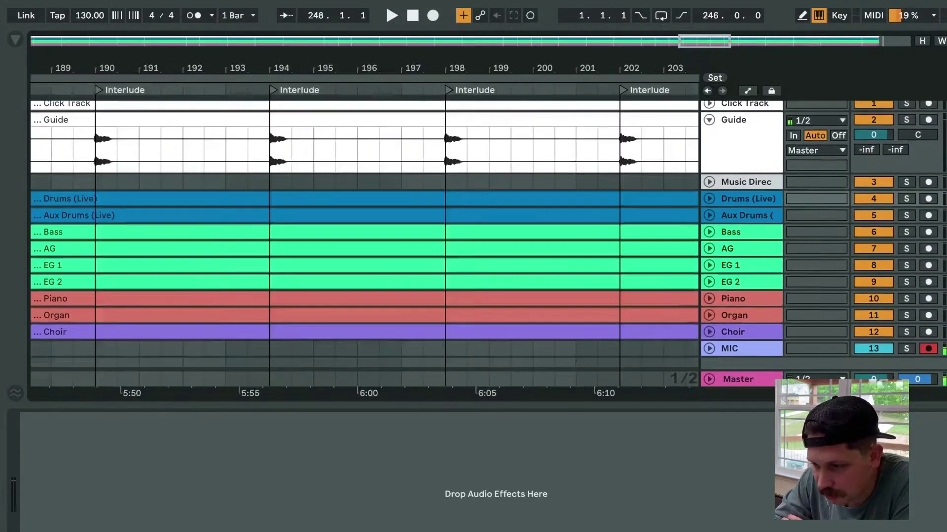
scroll(365, 226, left, 2)
click(709, 126)
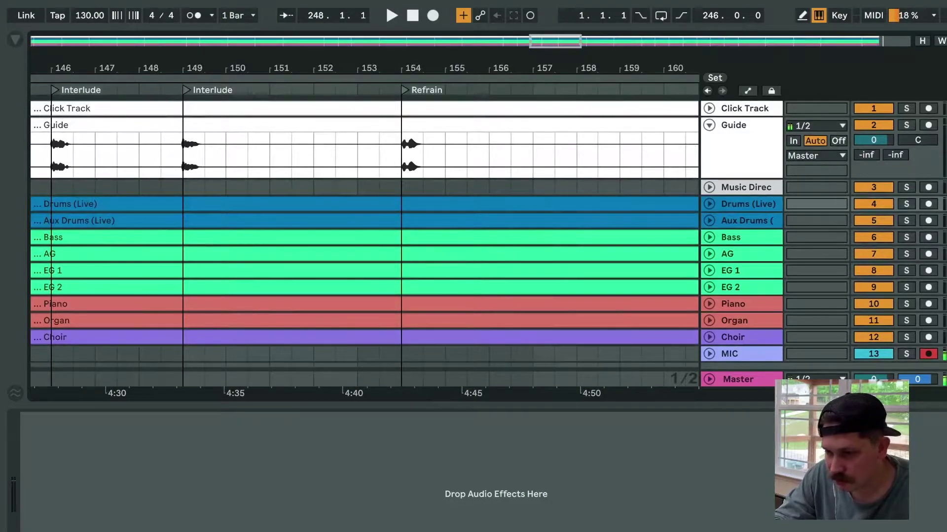
- Insert an audio track, place it above Click Track and colour it dark grey
click(744, 109)
key(super+t)
drag(744, 125, 745, 104)
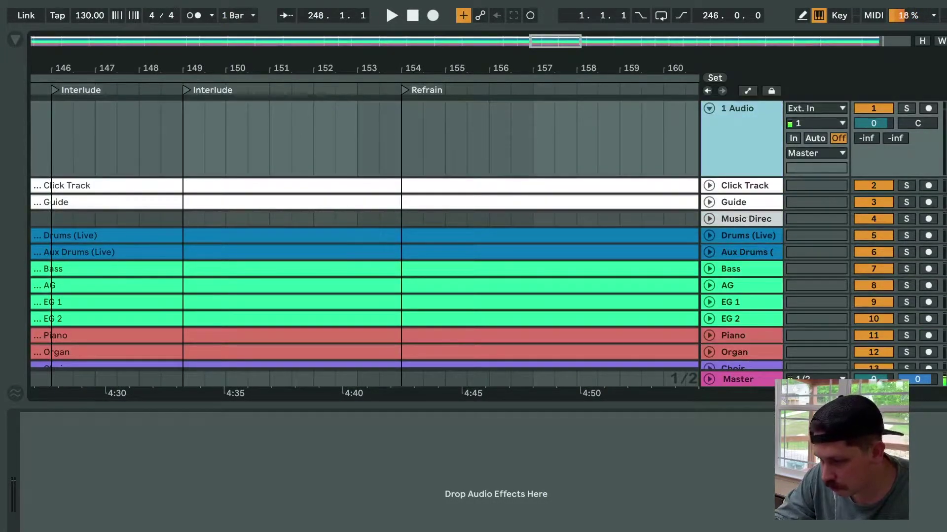
key(super+r)
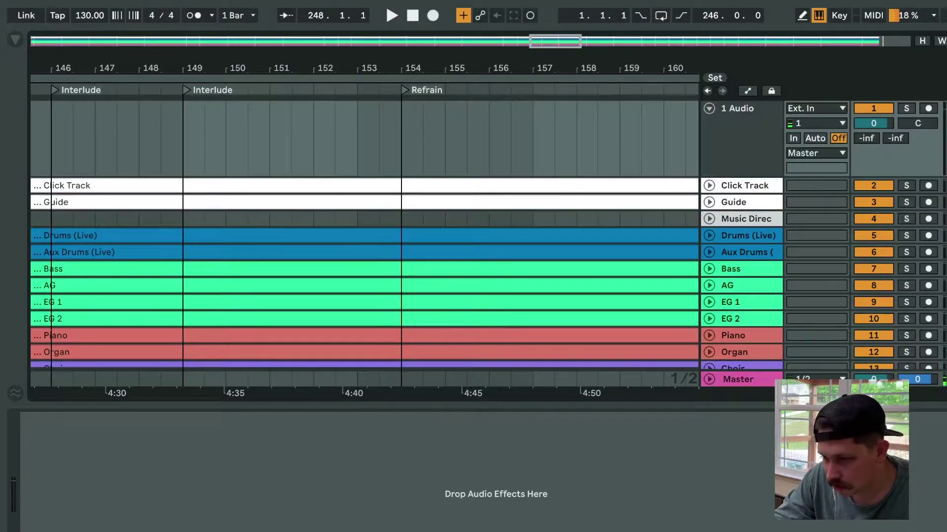
scroll(365, 231, left, 20)
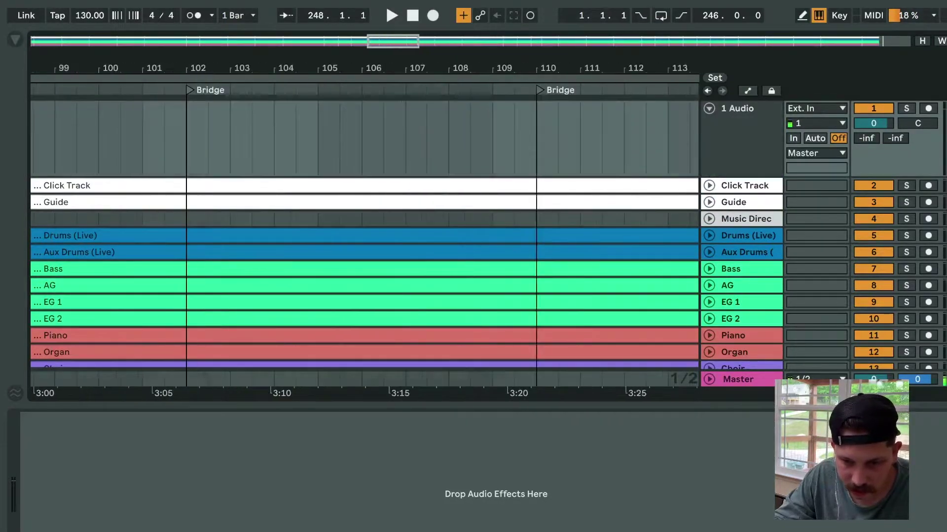
scroll(365, 231, left, 15)
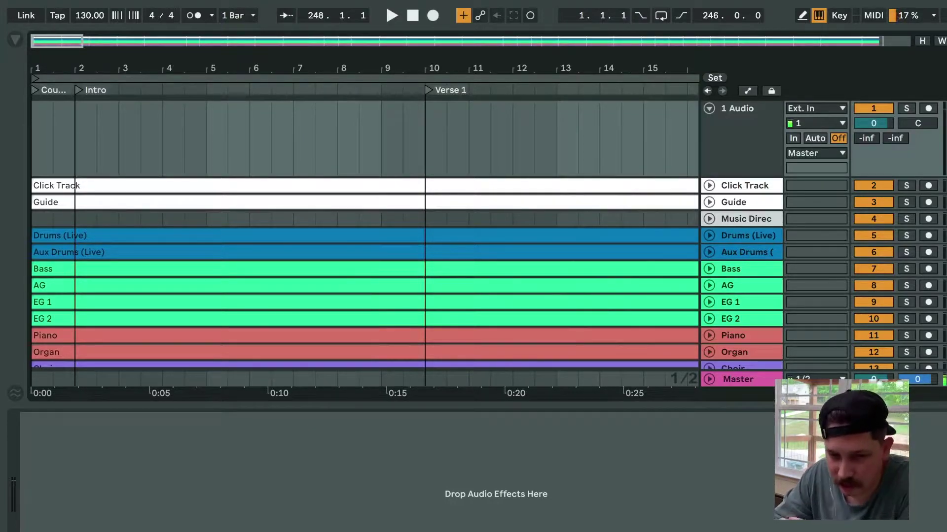
- Show the browser at a narrower width and list the unfiltered contents of the Markers folder
click(16, 39)
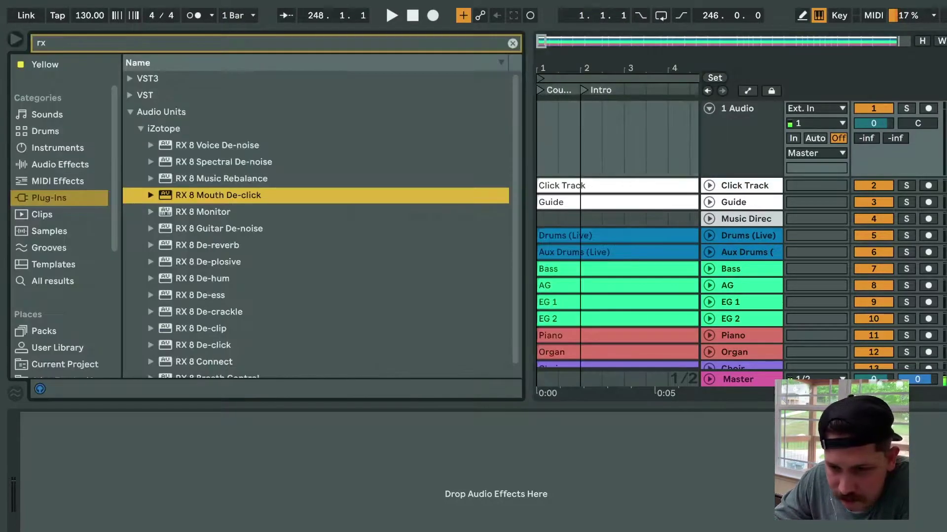
drag(529, 217, 263, 217)
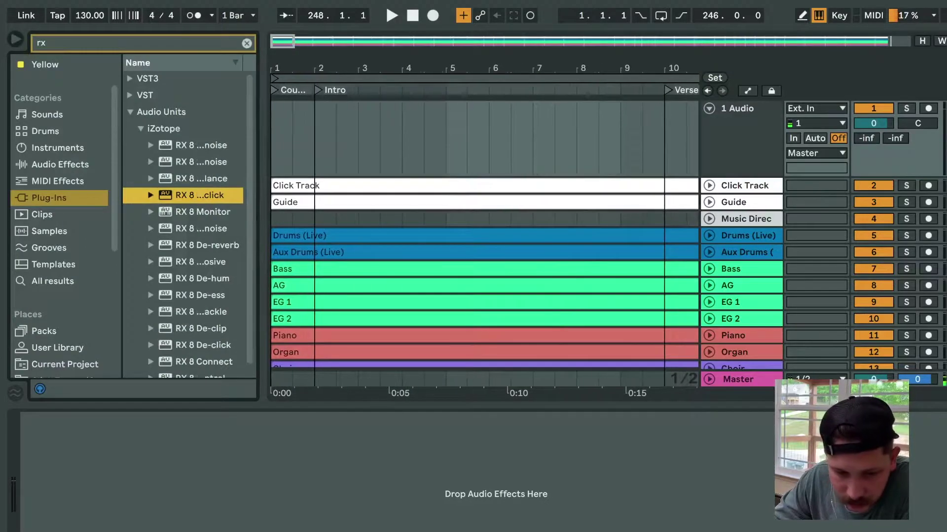
scroll(64, 222, down, 5)
click(49, 264)
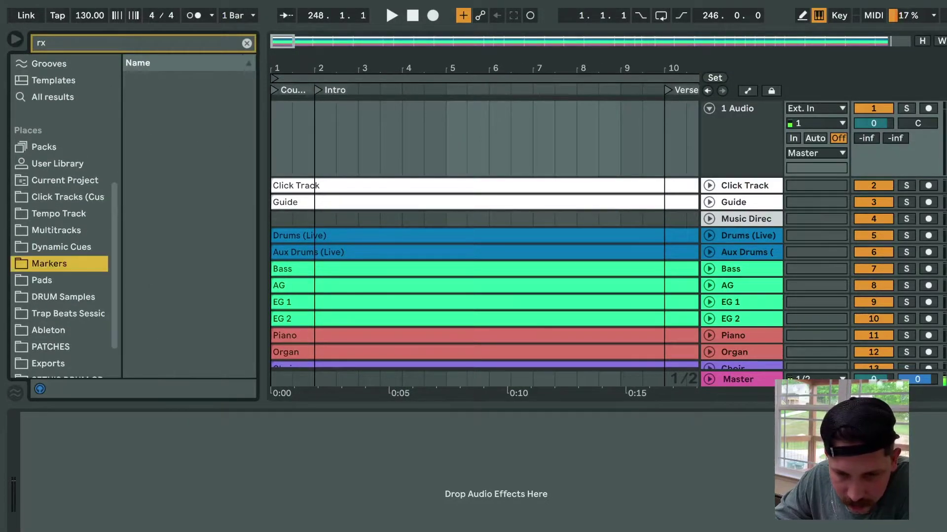
click(247, 43)
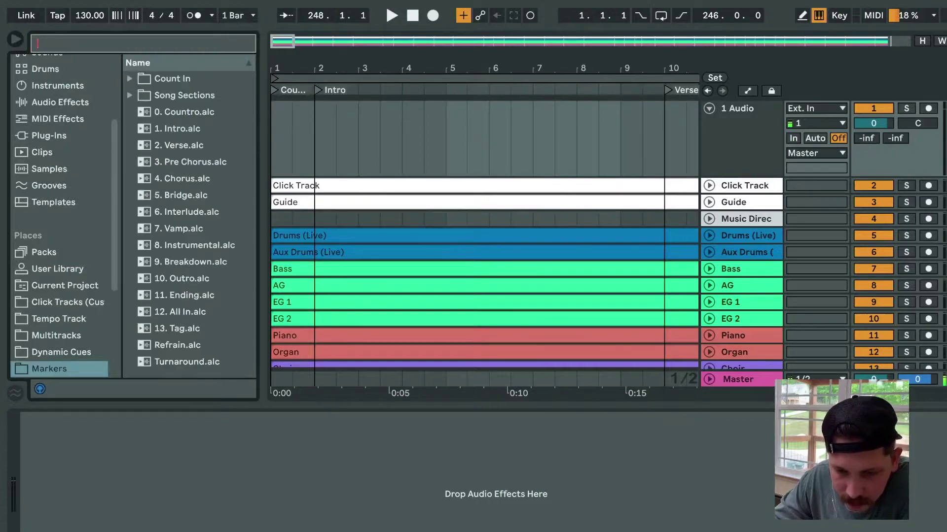
- Look inside the Song Sections folder and preview its first English cue sample
click(130, 96)
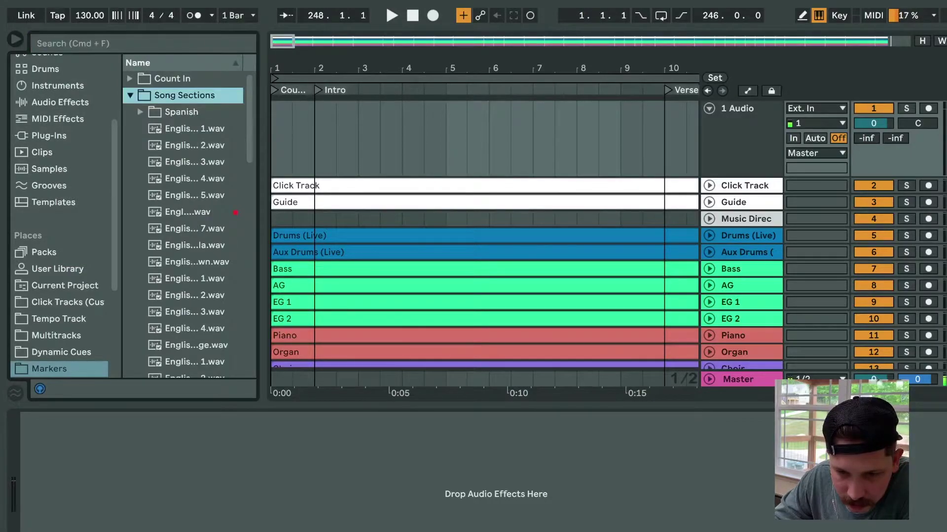
click(194, 129)
click(130, 95)
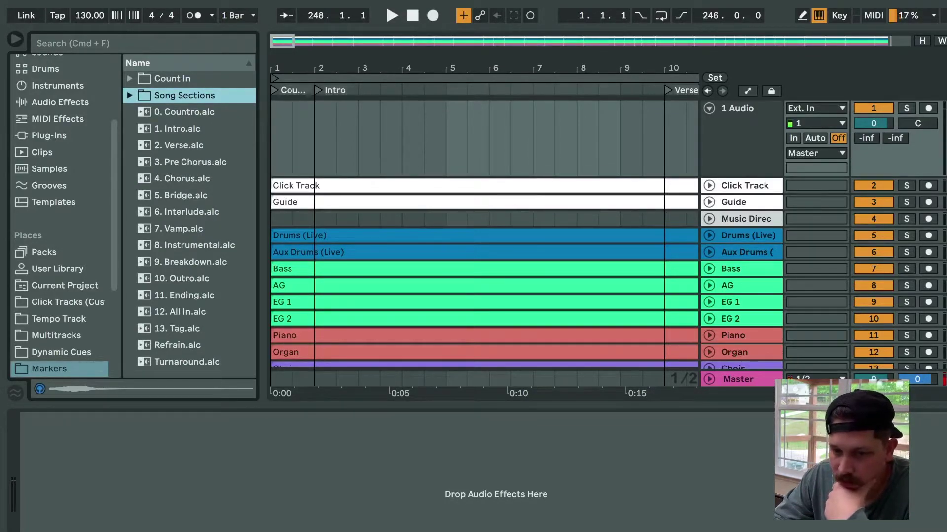
- Place the Countro marker clip on the top track from bar 1 to bar 9, removing the Intro locator at bar 2
click(185, 112)
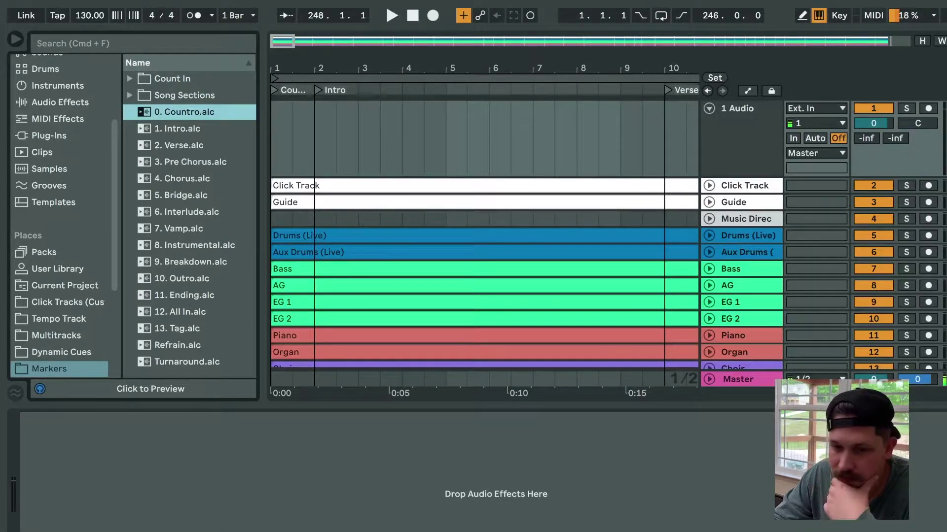
drag(184, 112, 282, 138)
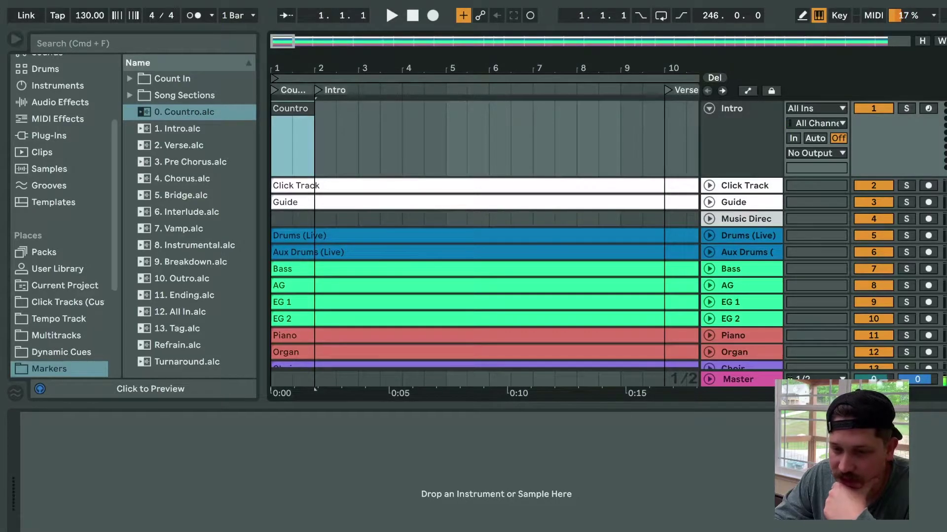
click(318, 91)
key(Delete)
drag(316, 99, 622, 98)
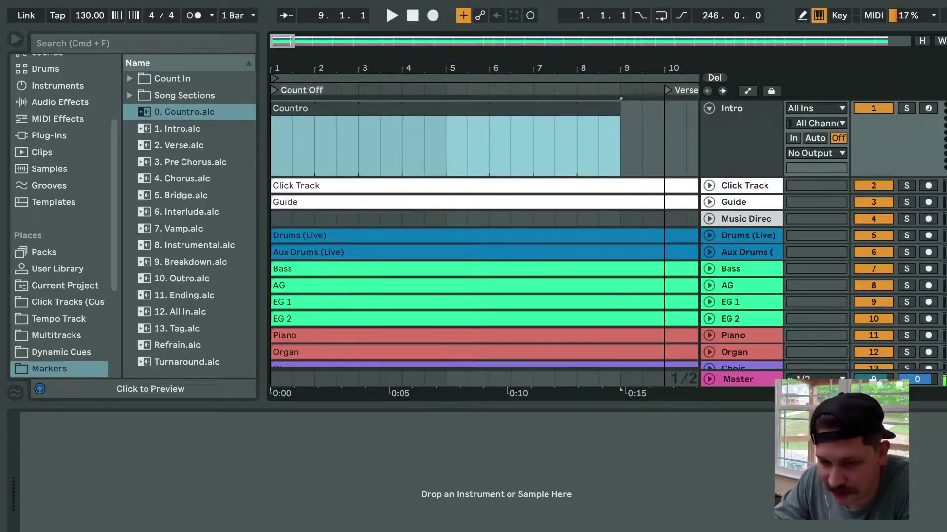
- Place the Intro marker clip on the top track at the Verse 1 locator, from bar 10 to bar 17
click(401, 138)
key(minus)
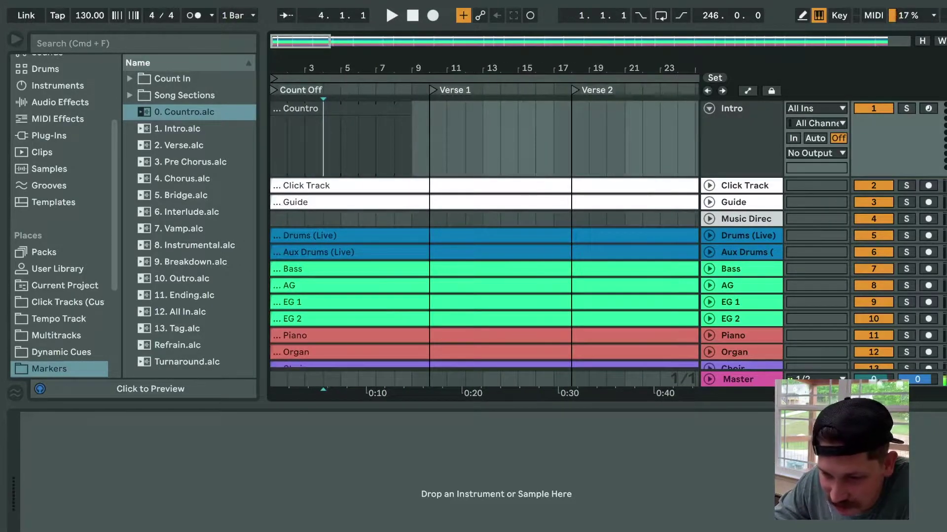
click(358, 141)
click(272, 141)
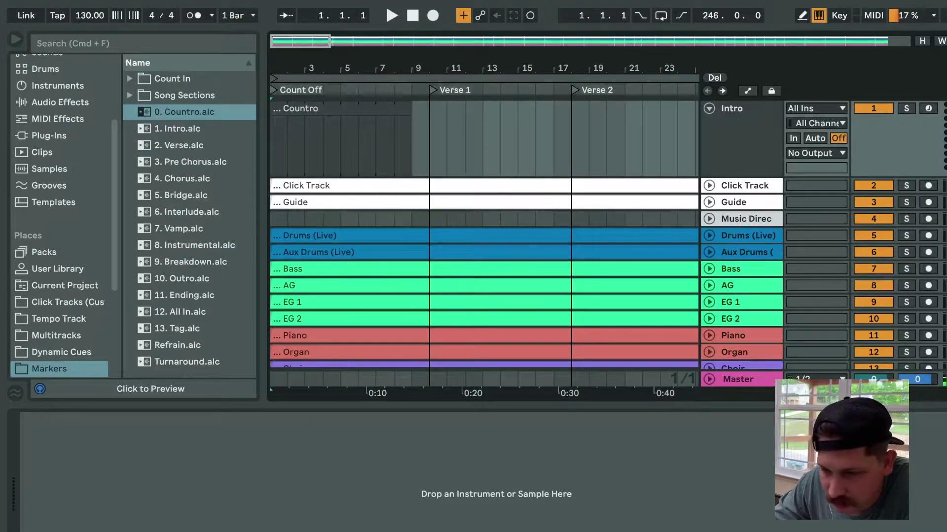
click(410, 108)
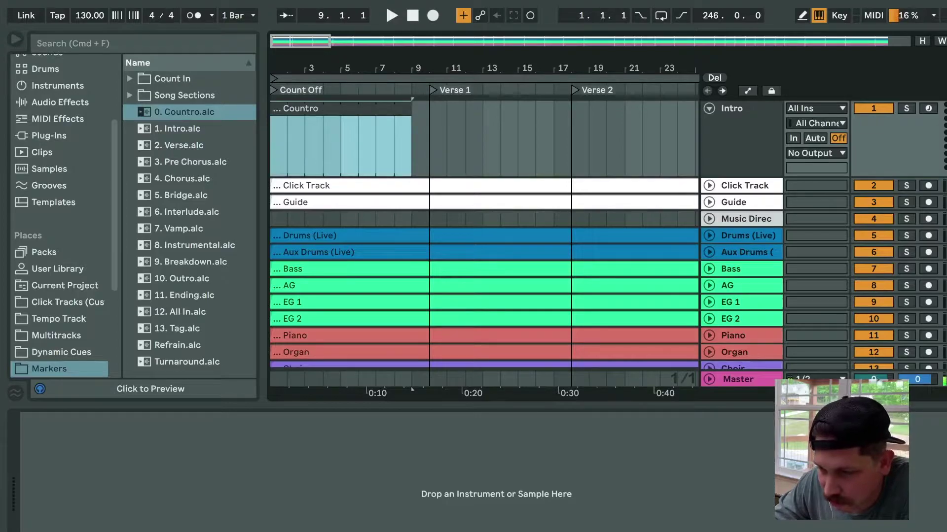
click(358, 141)
mouse_move(178, 129)
mouse_down()
mouse_move(435, 138)
mouse_move(553, 109)
mouse_up()
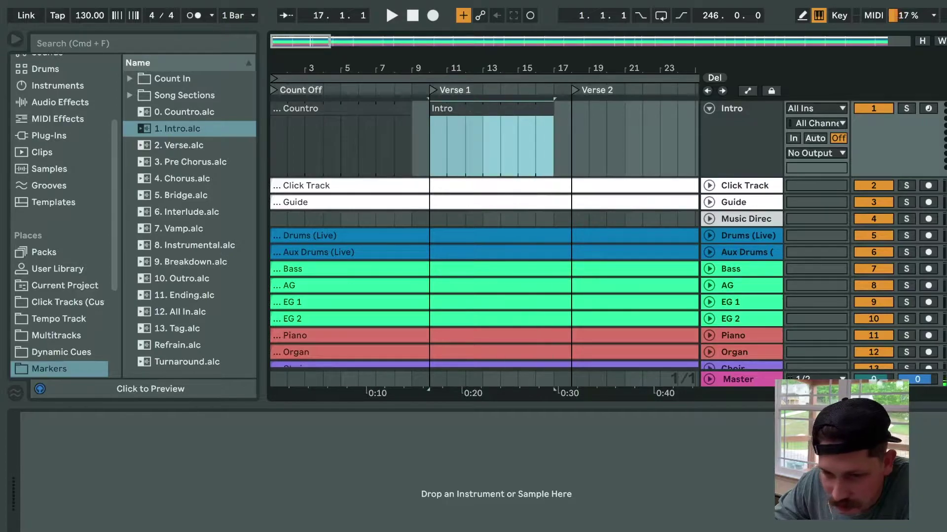
- Place the Verse marker clip at the Verse 2 locator at bar 18 and extend it to bar 25
click(179, 145)
drag(179, 145, 578, 139)
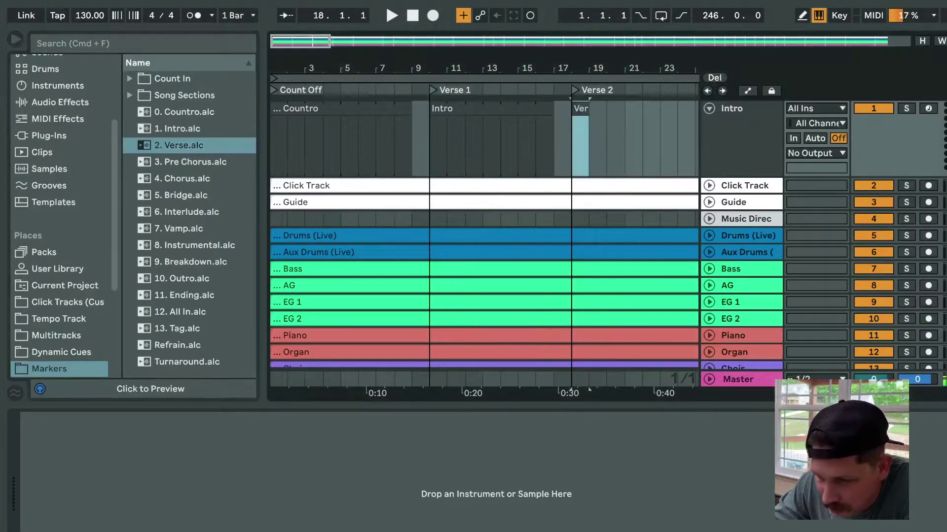
scroll(578, 138, right, 4)
scroll(484, 234, right, 1)
scroll(484, 234, up, 1)
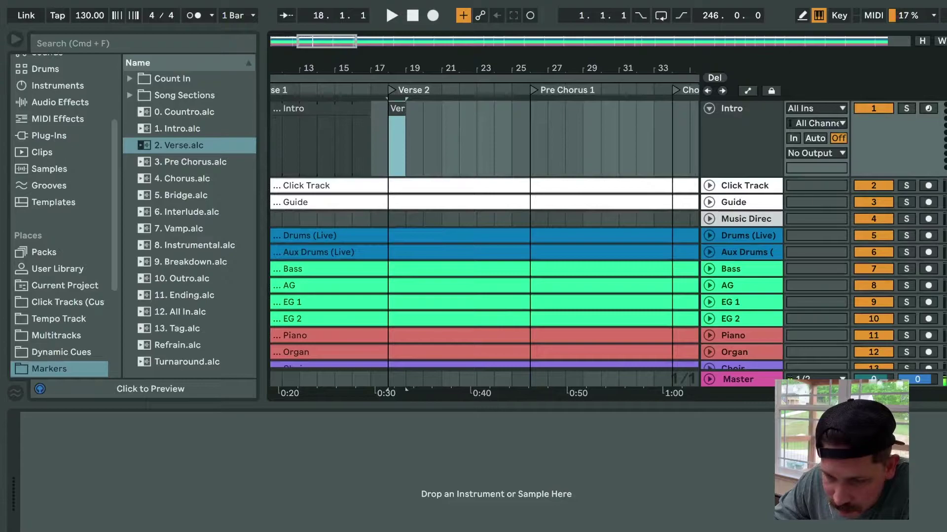
drag(407, 390, 512, 390)
- Place the Pre Chorus marker clip at the Pre Chorus 1 locator at bar 26 and extend it to bar 33
mouse_move(190, 162)
mouse_down()
mouse_move(553, 140)
mouse_move(535, 140)
mouse_up()
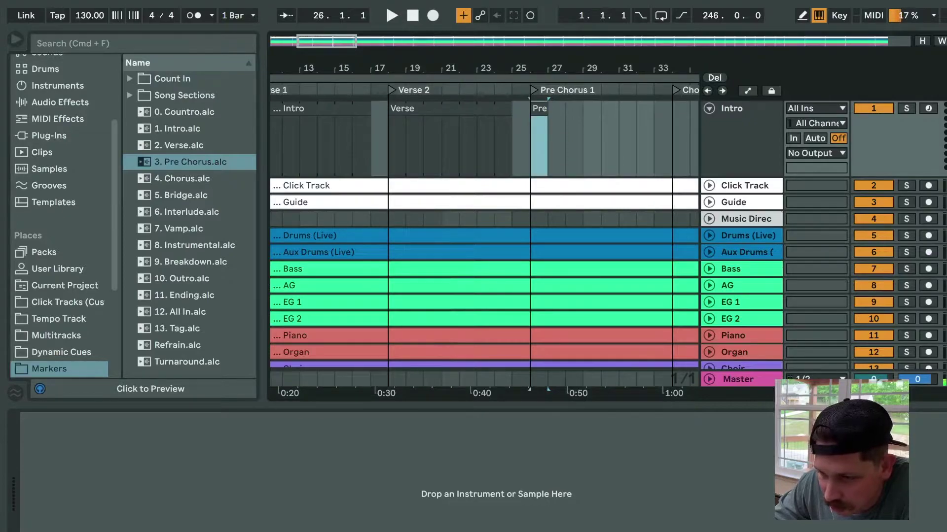
drag(548, 390, 654, 389)
scroll(484, 227, right, 4)
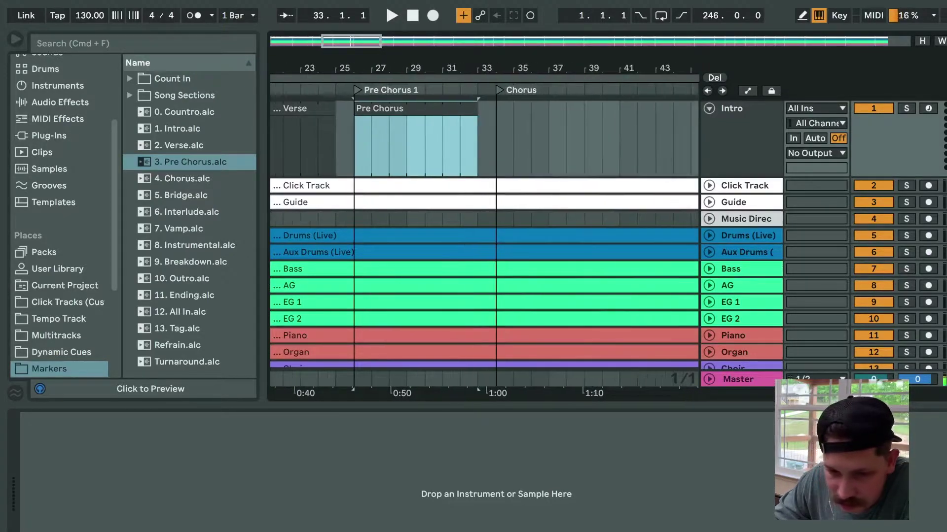
- Place the Chorus marker clip at the Chorus locator at bar 34 and extend it to bar 45
key(Down)
key(Return)
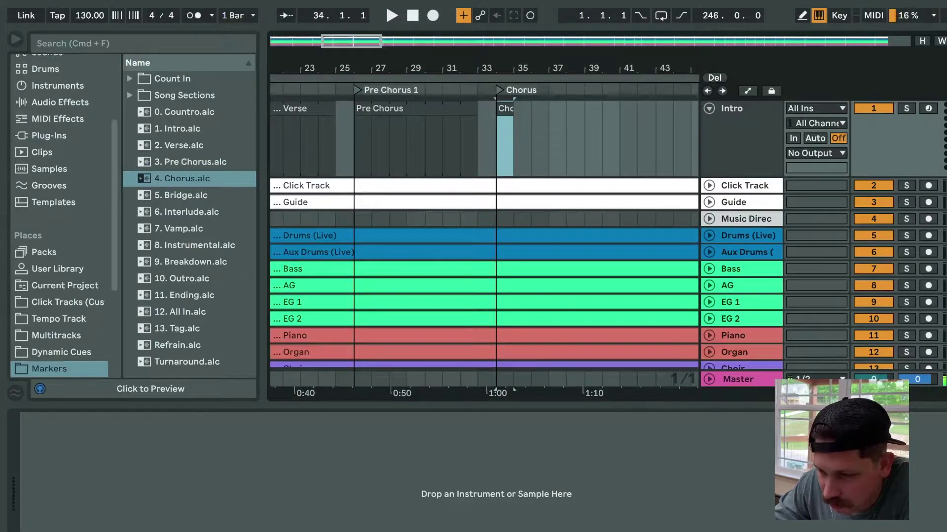
drag(512, 108, 691, 109)
scroll(691, 111, right, 3)
scroll(690, 111, left, 2)
scroll(484, 226, left, 2)
- Delete the Chorus locator at bar 34 and try setting a new one at the Chorus clip's start
click(482, 91)
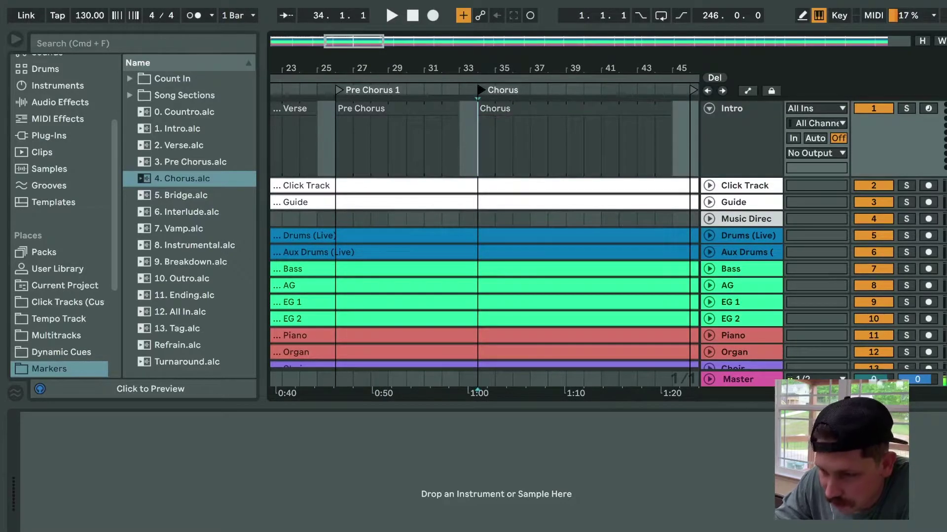
key(Delete)
click(530, 143)
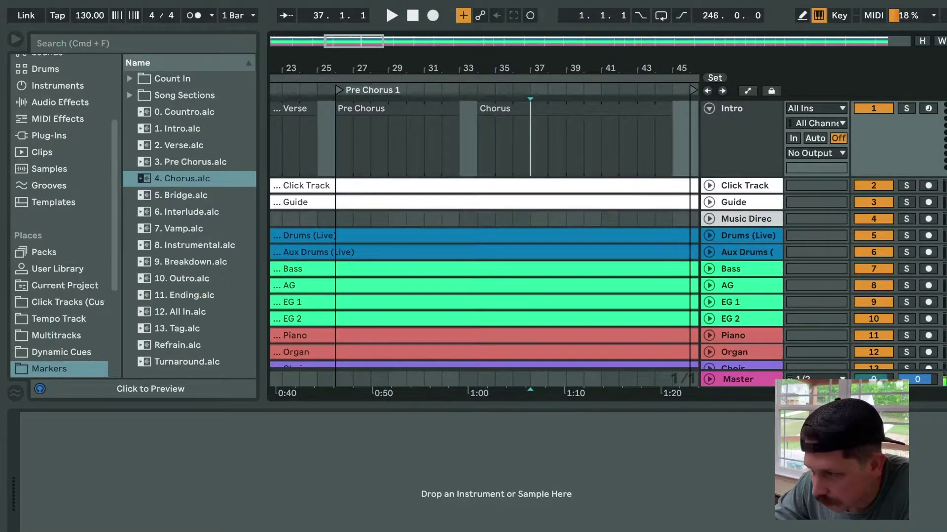
click(478, 143)
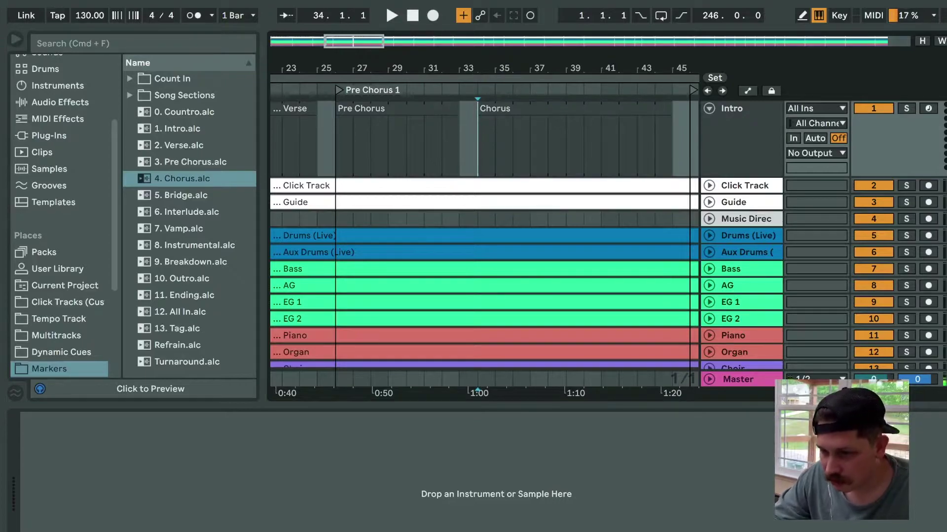
click(715, 78)
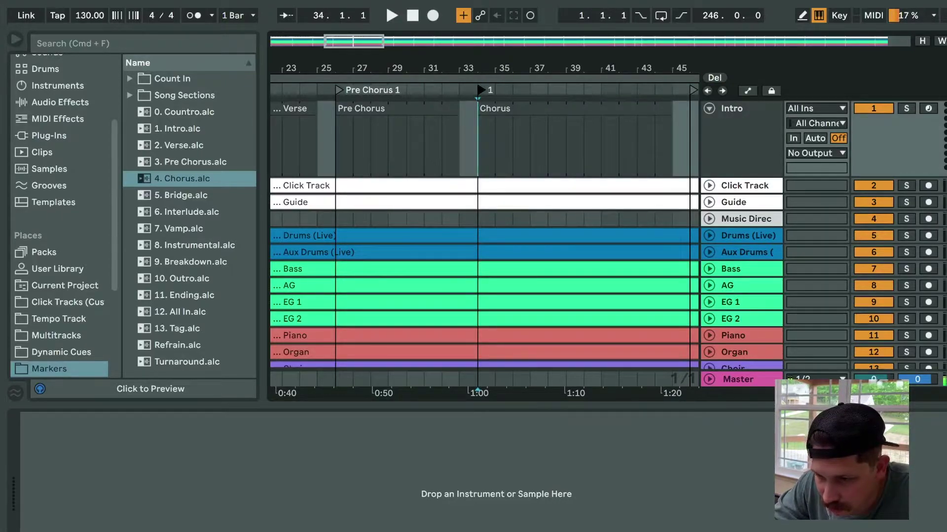
click(715, 78)
- Map the S key to the Add Locator function
key(super+k)
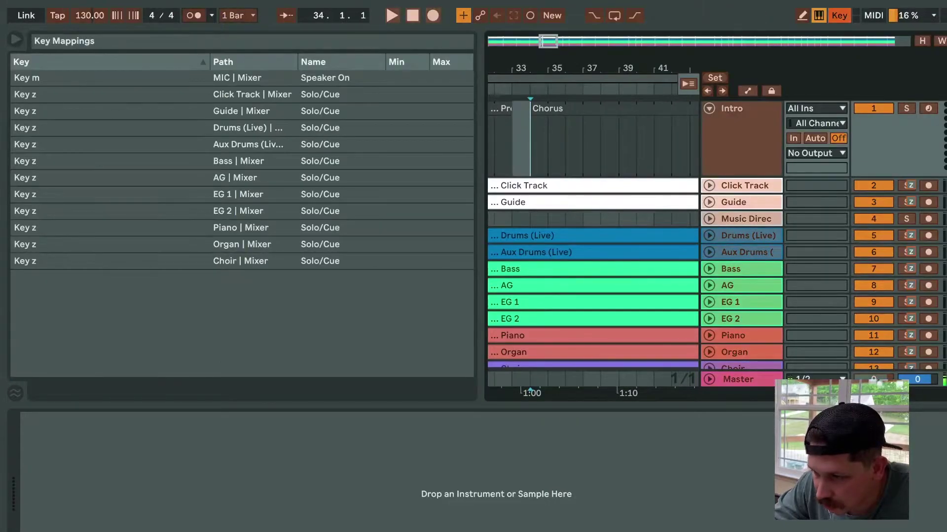
key(s)
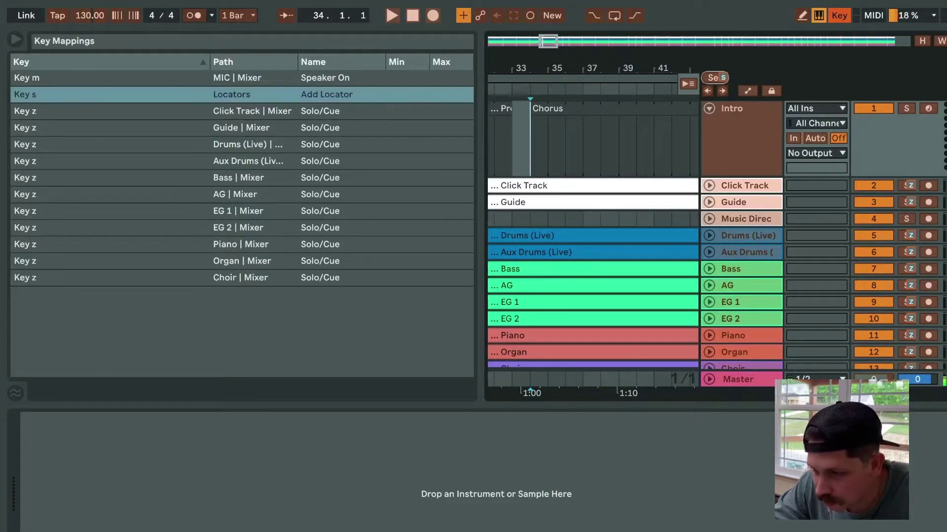
click(838, 15)
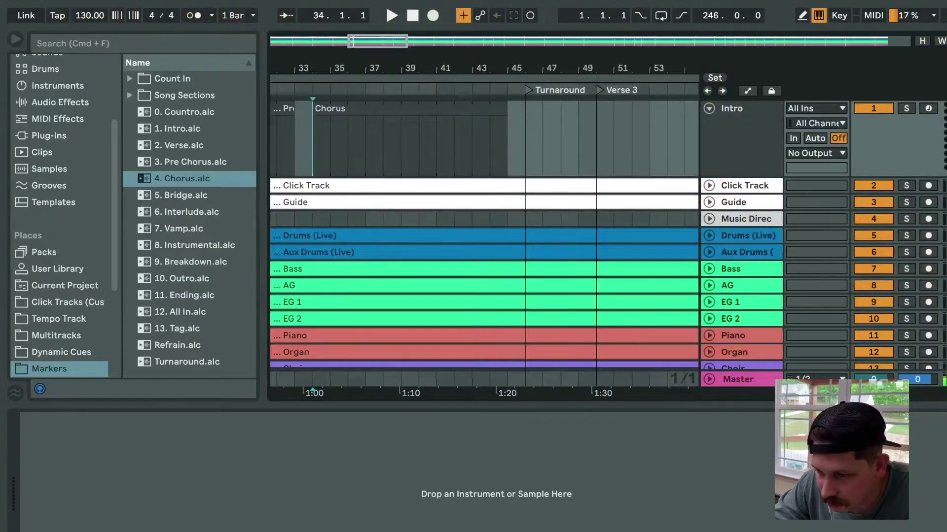
- Turn off the computer MIDI keyboard and test adding and removing a locator at bar 34
scroll(484, 227, right, 3)
scroll(484, 227, left, 5)
scroll(484, 227, left, 1)
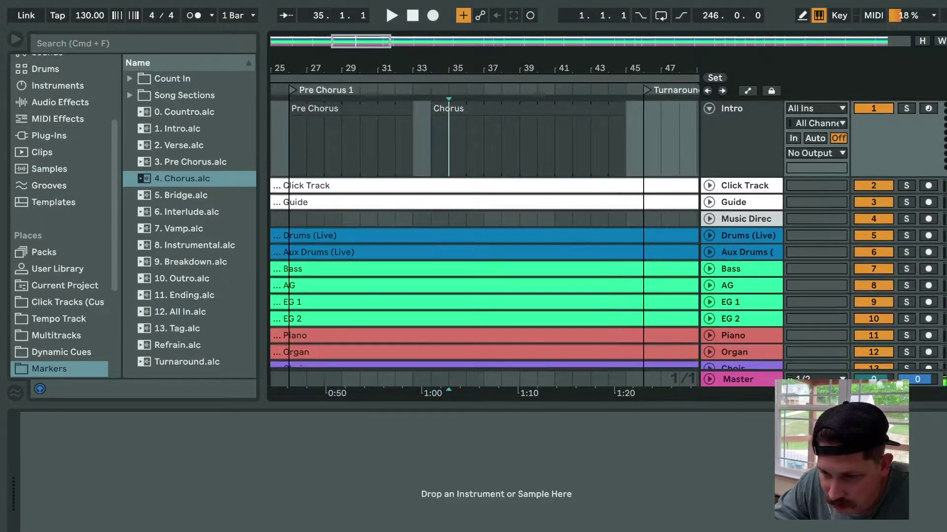
key(m)
key(m)
key(m)
key(l)
key(l)
key(l)
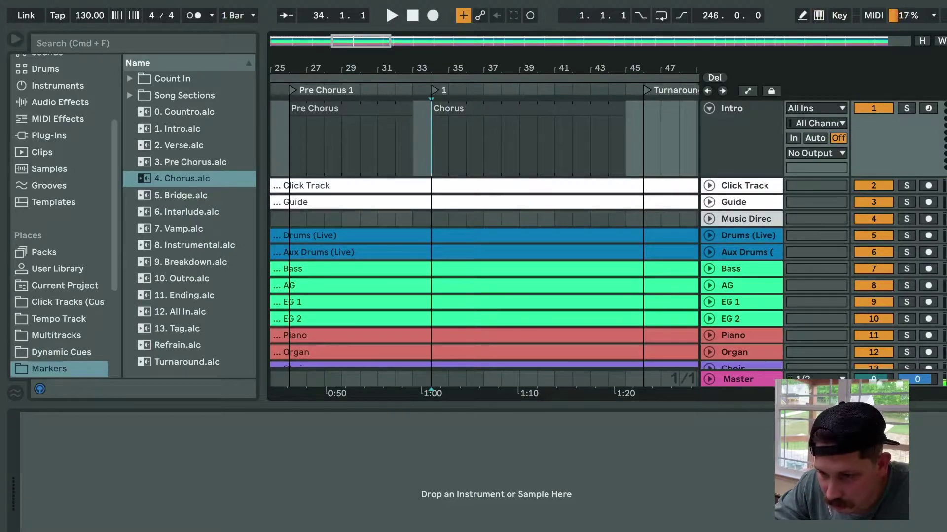
key(l)
- Delete the Pre Chorus 1 locator at bar 26
scroll(484, 226, left, 2)
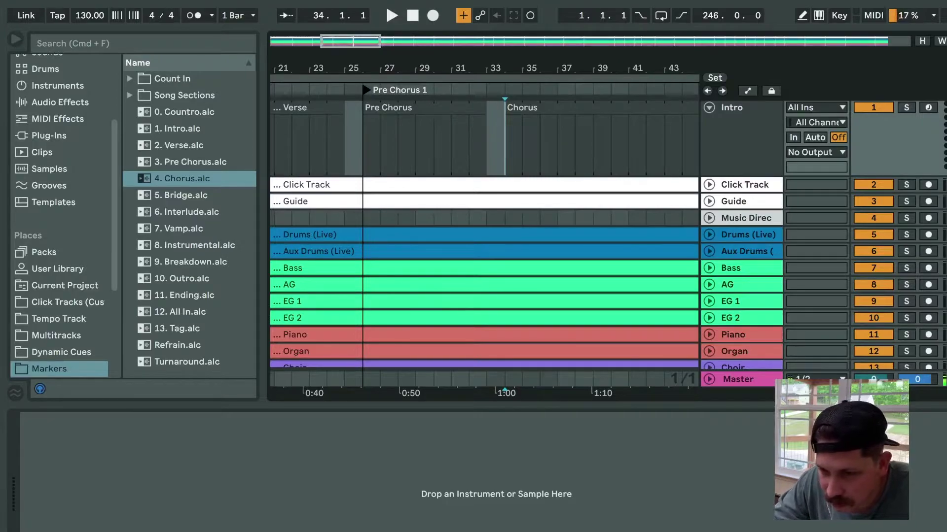
key(Delete)
scroll(484, 227, left, 2)
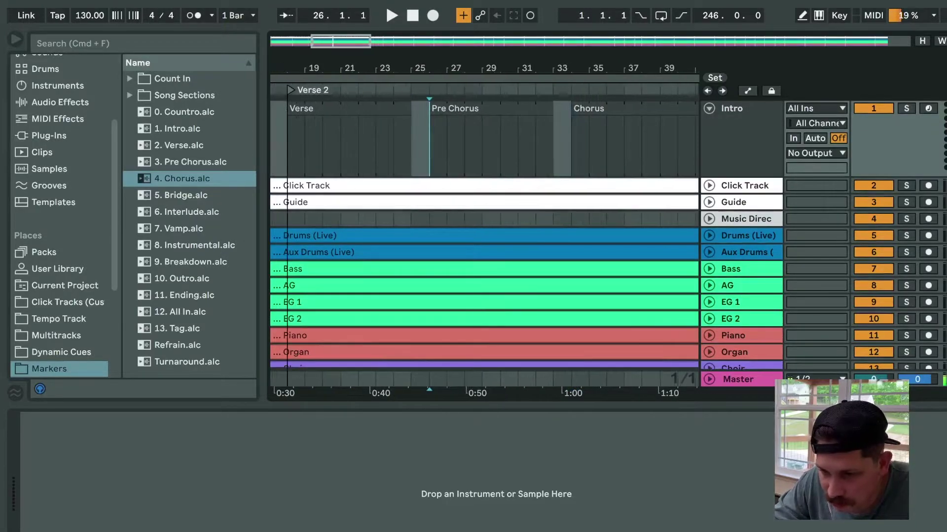
- Add new locators at the starts of the Pre Chorus clip at bar 26 and the Chorus clip at bar 34
click(323, 143)
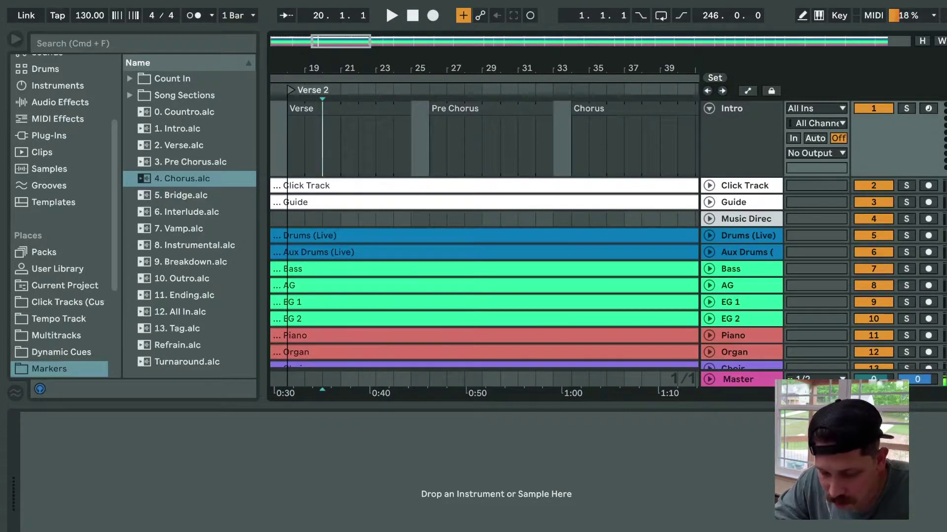
click(430, 143)
click(715, 77)
click(589, 143)
key(Left)
click(714, 78)
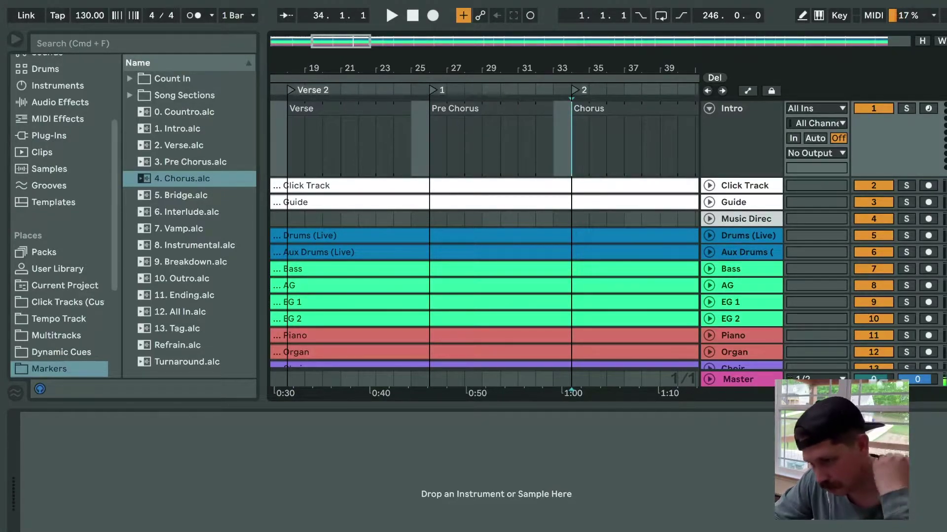
- Duplicate the Chorus marker clip and place the copy at the Turnaround locator at bar 46
scroll(484, 236, right, 6)
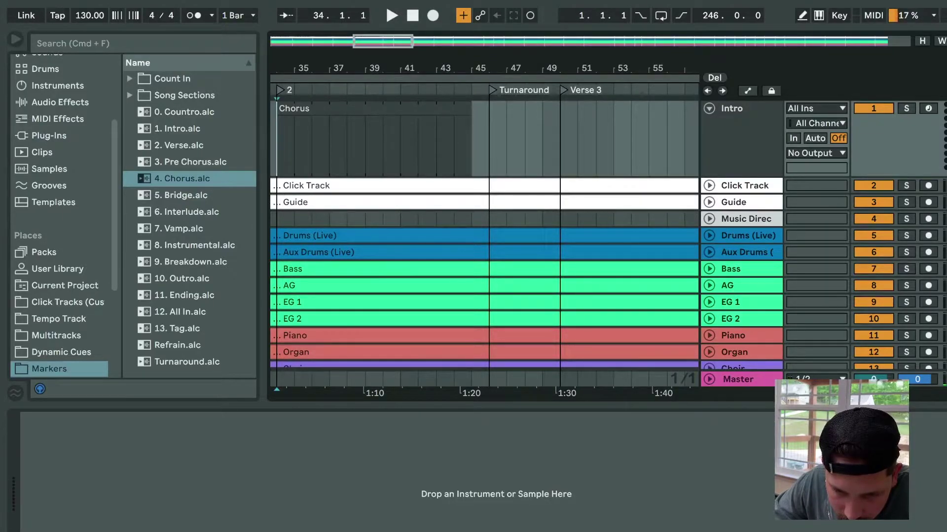
key(alt+shift+Right)
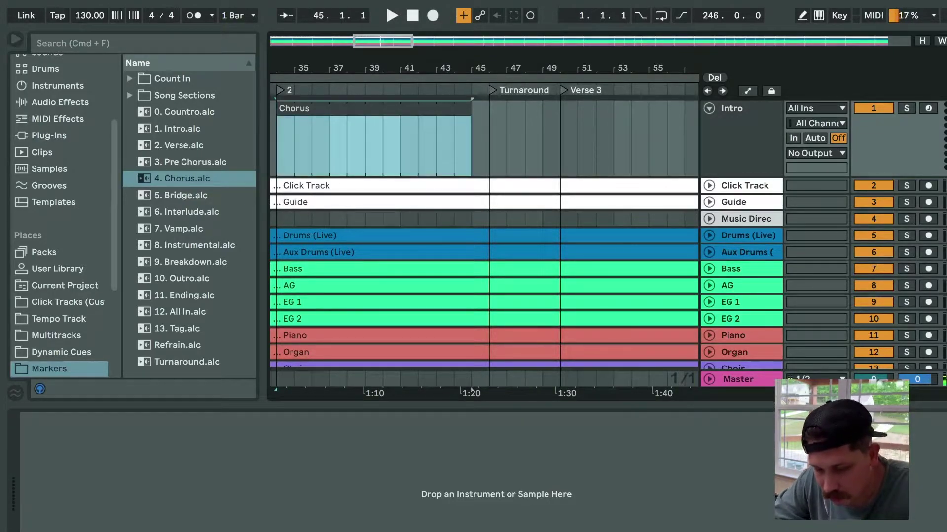
key(super+d)
key(Right)
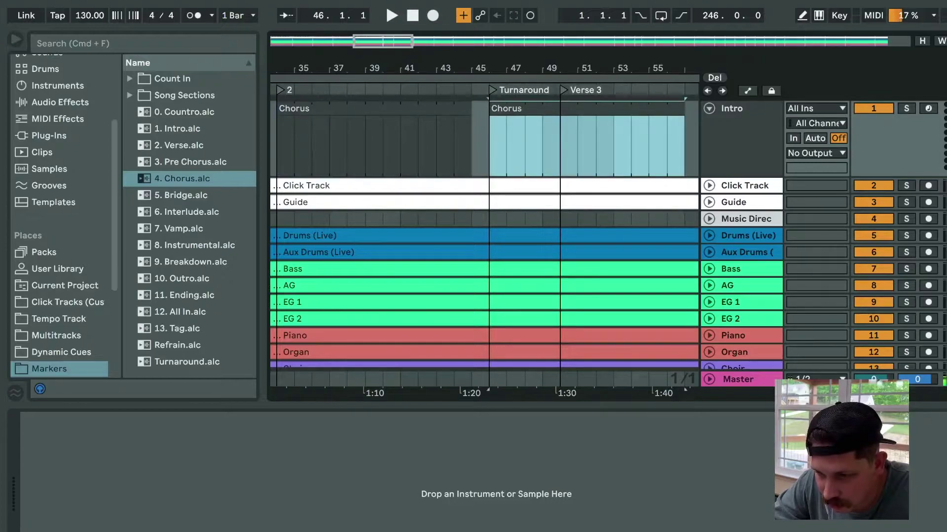
- Insert an audio track directly below the marker clip track
key(super+t)
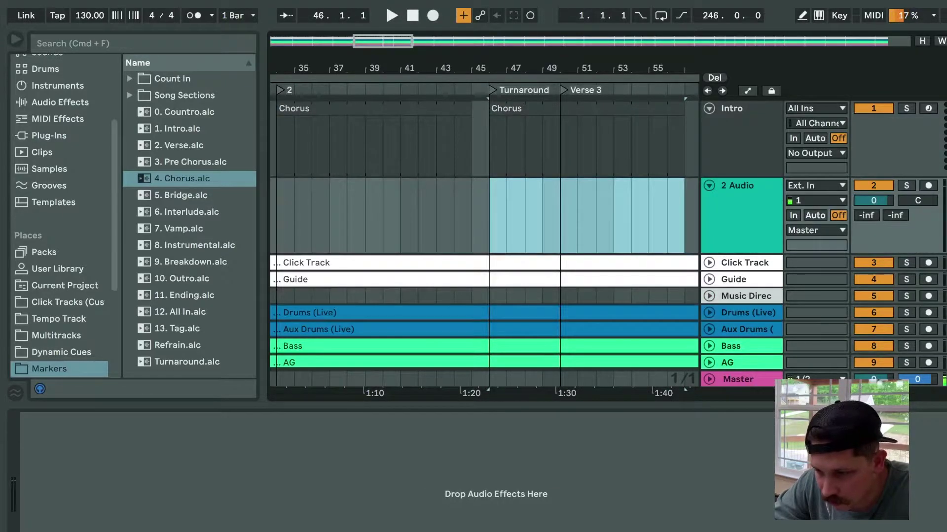
- Delete the empty 2 Audio track below the marker clip track
click(525, 216)
key(Delete)
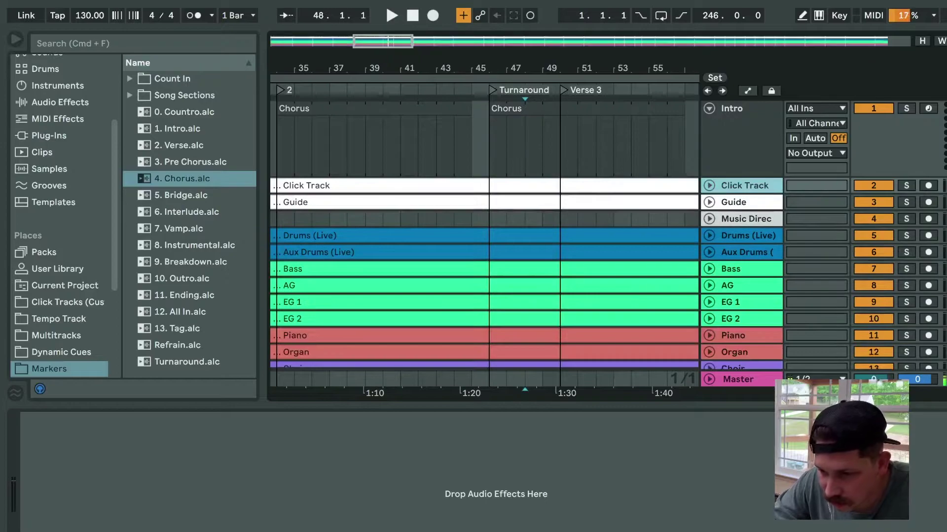
- Rename the Chorus marker clip at bar 46 as Turnaround and shorten it to end at bar 49
click(524, 109)
key(super+r)
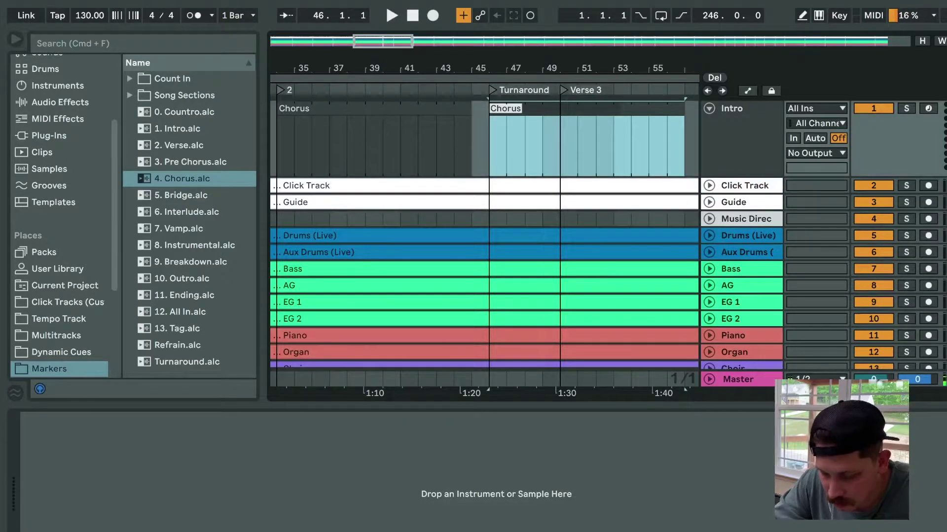
text(Turnaround)
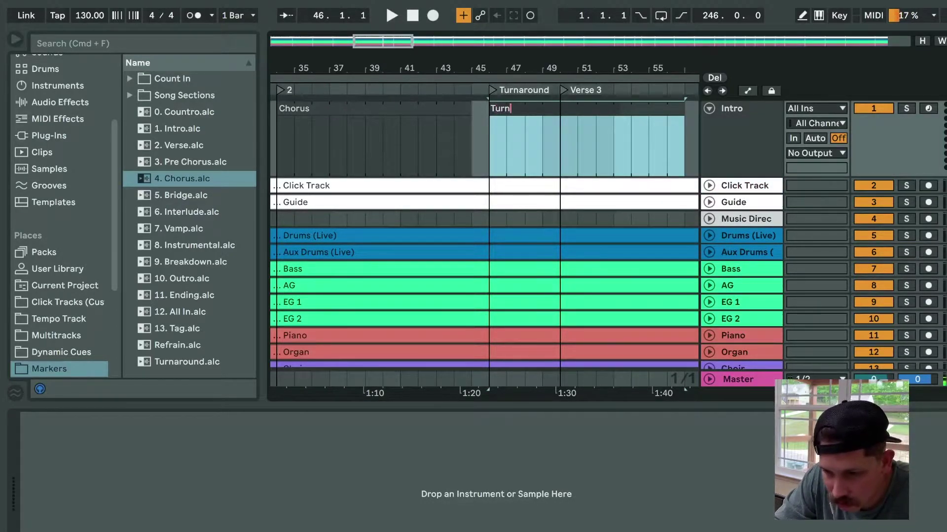
key(Return)
drag(684, 108, 542, 109)
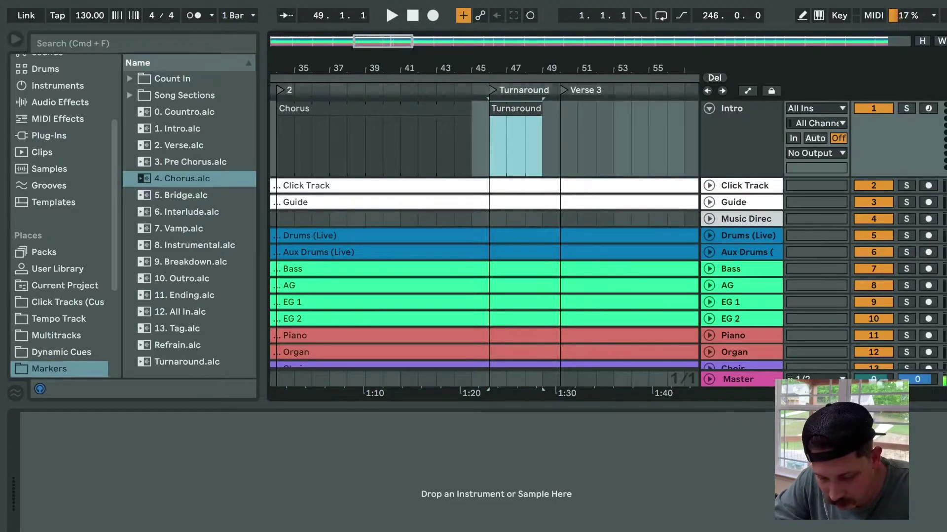
- Copy the Turnaround clip to the Verse 3 locator at bar 50, naming it Verse 3 and extending it to bar 57
drag(522, 109, 594, 108)
key(super+r)
text(Verse 3)
key(Return)
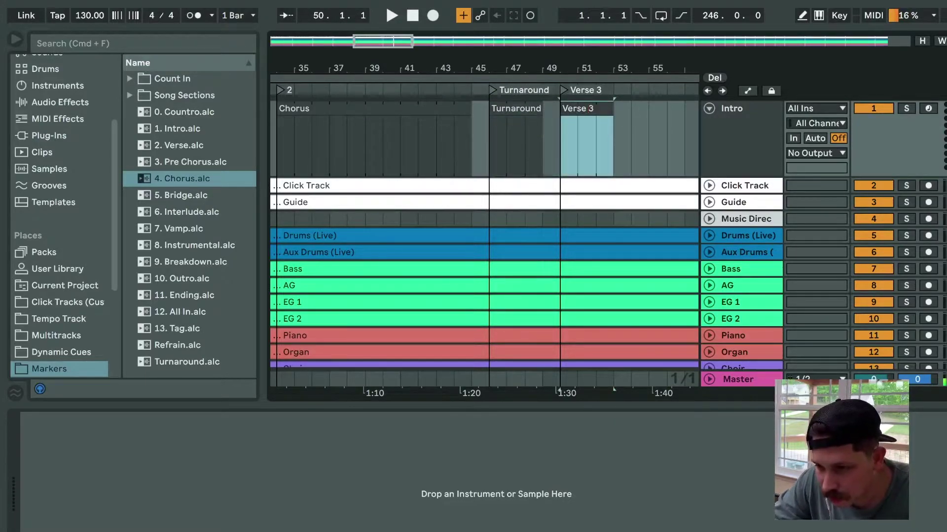
scroll(484, 222, right, 4)
drag(457, 109, 566, 109)
- Duplicate the Verse 3 clip at the Verse 4 locator at bar 58 and rename the copy Verse 4
key(super+d)
key(super+r)
text(Verse 4)
key(Return)
- Add the 3. Pre Chorus.alc marker clip at the Pre Chorus 2 locator at bar 66 and extend it to bar 73
scroll(484, 217, right, 4)
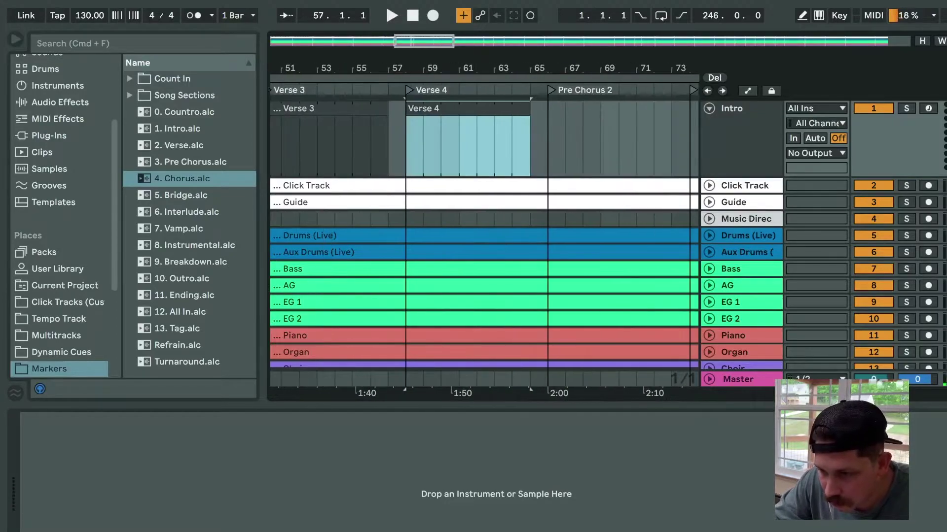
drag(190, 162, 525, 185)
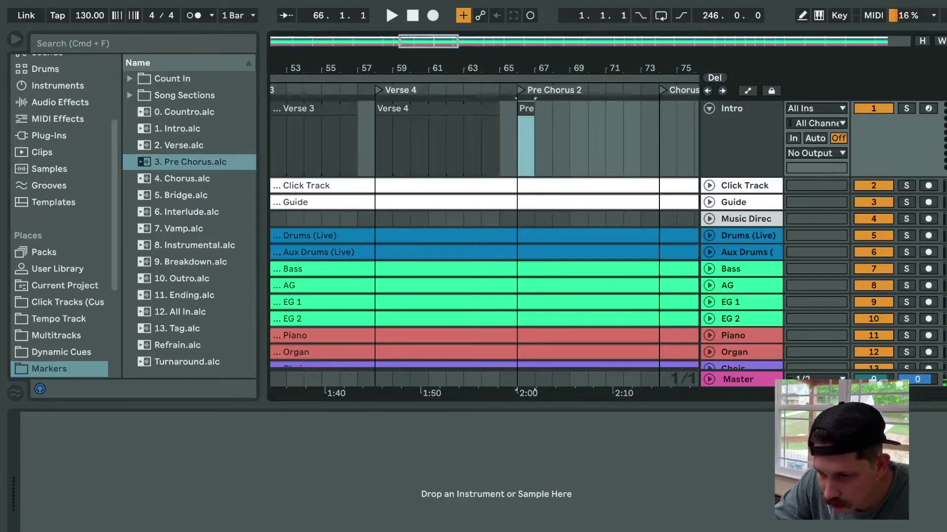
double_click(525, 109)
click(606, 143)
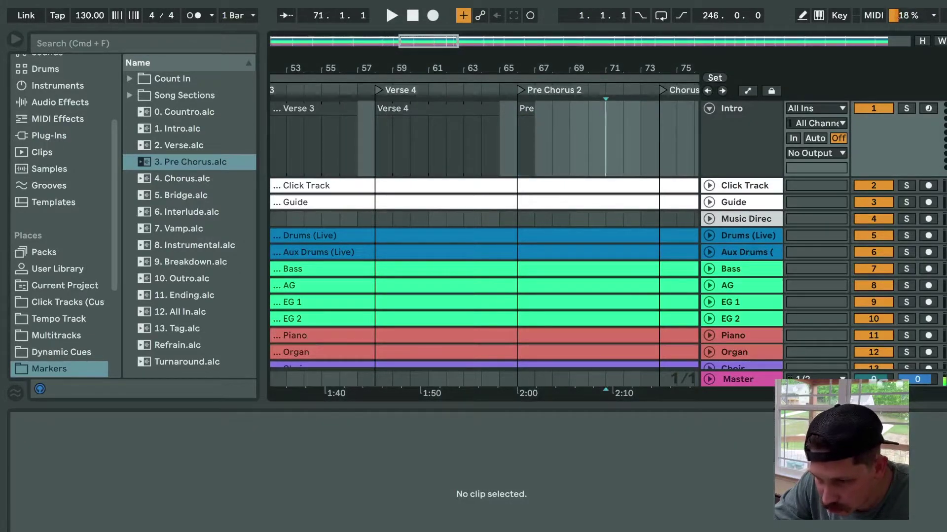
drag(534, 108, 641, 109)
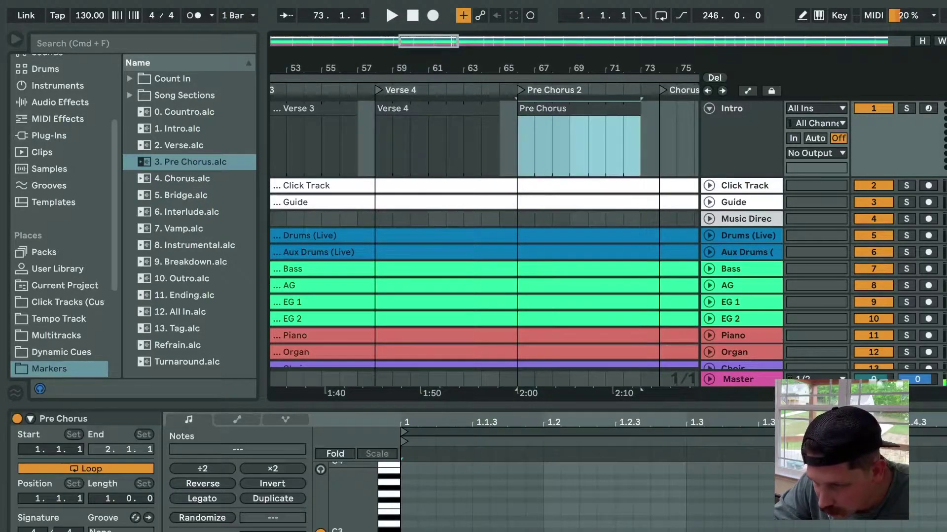
- Duplicate the Pre Chorus clip at the Chorus locator at bar 74 and rename the copy Chorus
scroll(483, 232, right, 5)
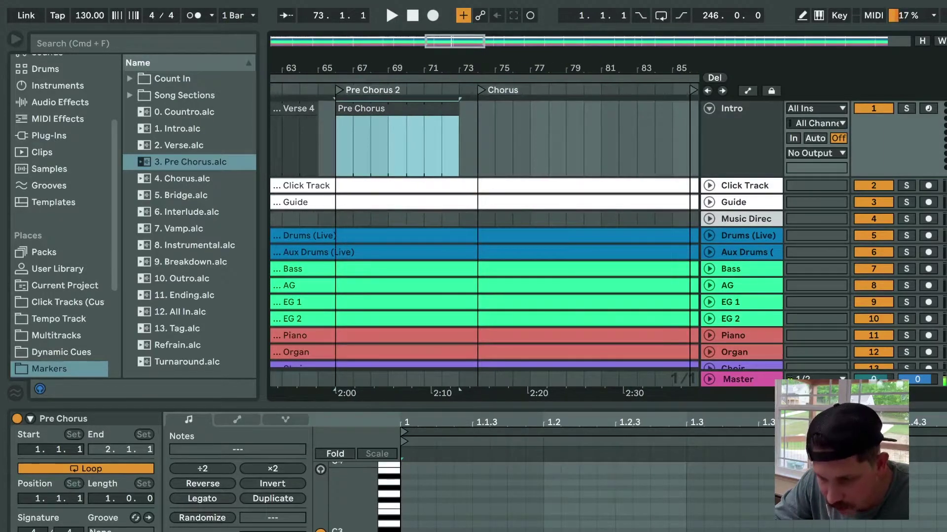
key(super+d)
drag(498, 109, 515, 109)
key(super+r)
text(Chorus)
- Extend the Chorus marker clip that starts at bar 74 so it ends at bar 84
scroll(484, 232, right, 6)
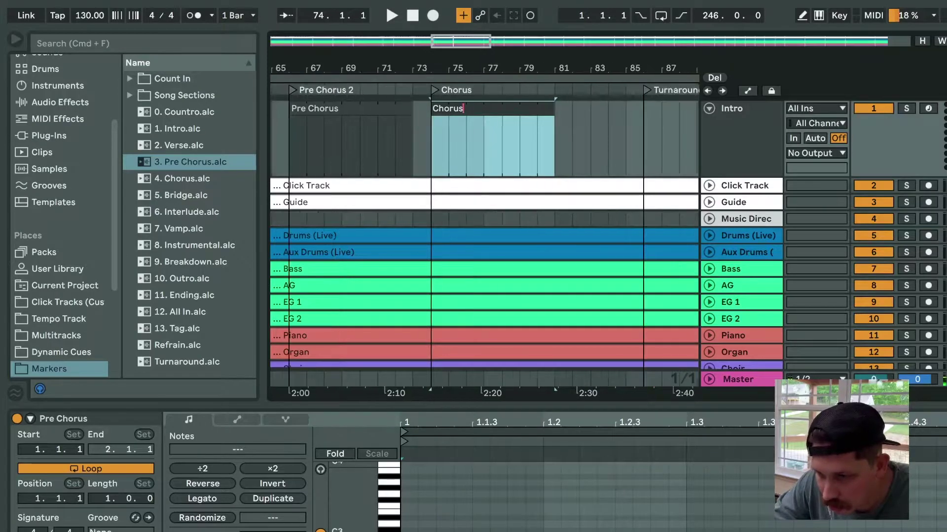
click(400, 133)
drag(382, 109, 436, 108)
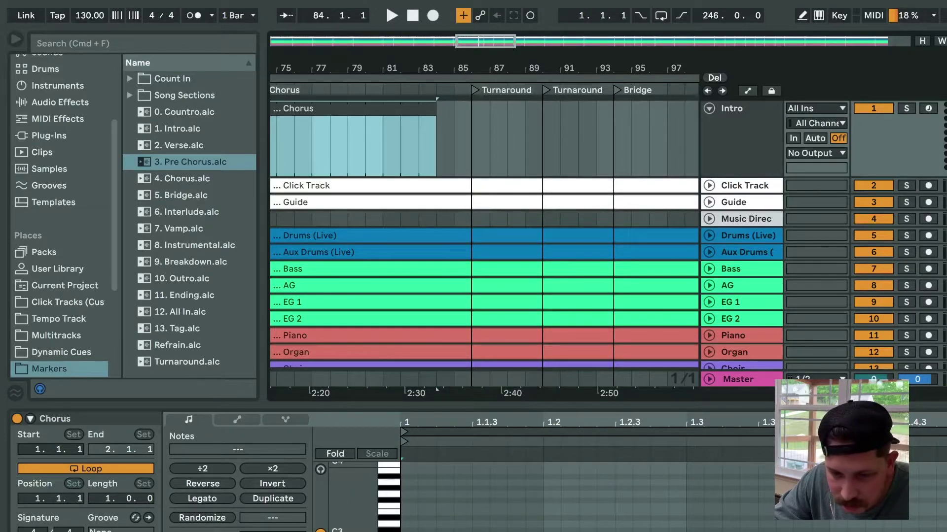
- Add a Turnaround.alc marker clip from bar 86 to 89 and duplicate it at the second Turnaround locator at bar 90
drag(188, 362, 479, 186)
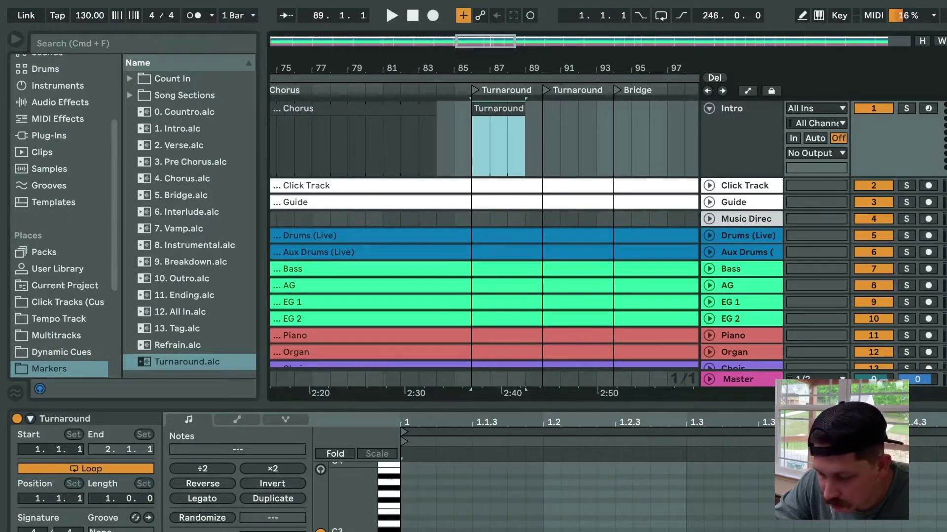
key(super+d)
drag(552, 108, 569, 109)
- Duplicate the Turnaround clip at the first Bridge locator at bar 94, naming the copy Bridge and extending it to bar 101
key(super+d)
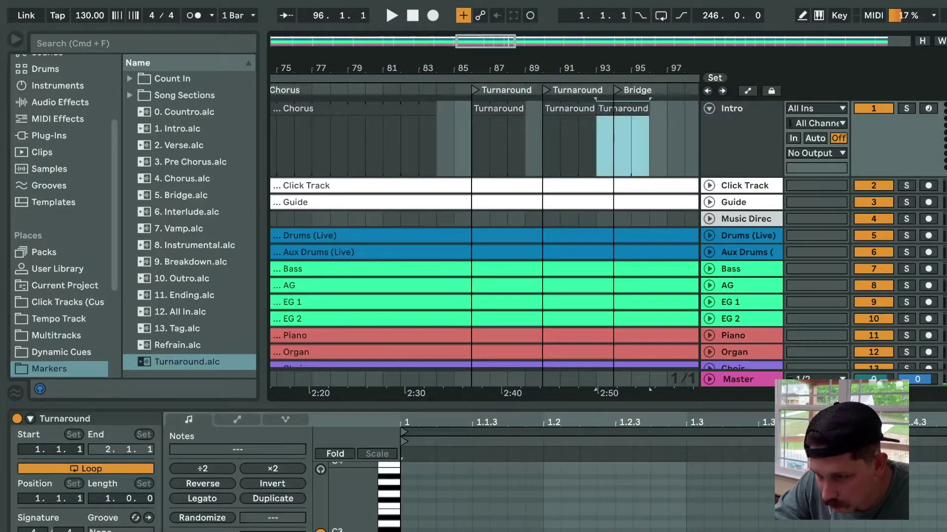
key(Right)
key(super+r)
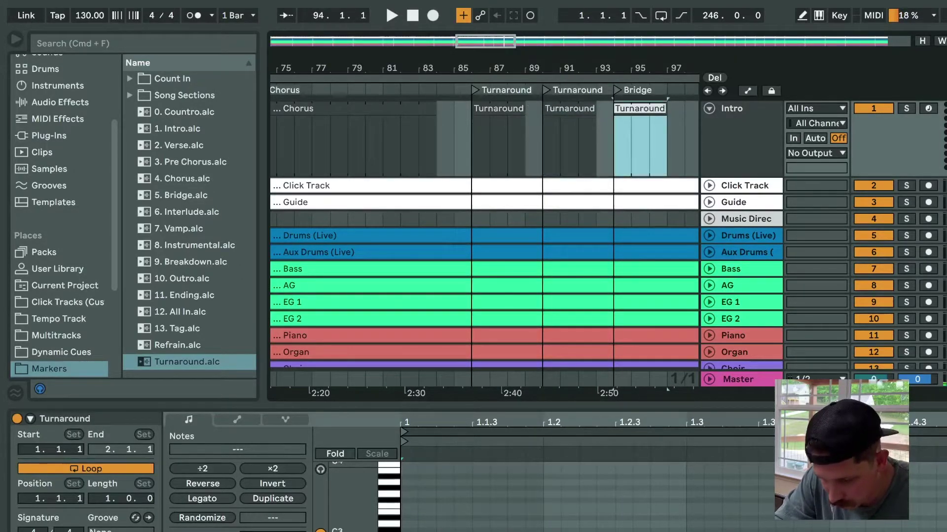
text(Bridge)
key(Return)
scroll(485, 237, right, 10)
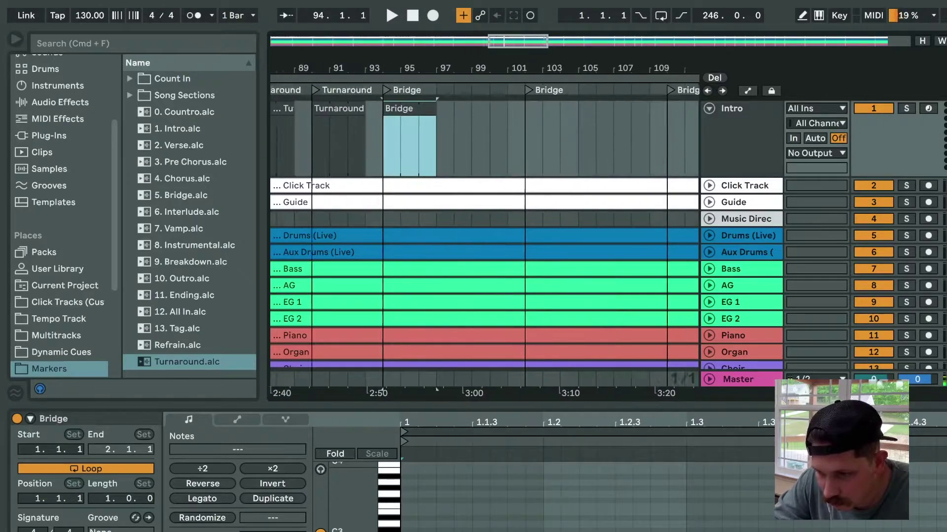
drag(395, 109, 467, 108)
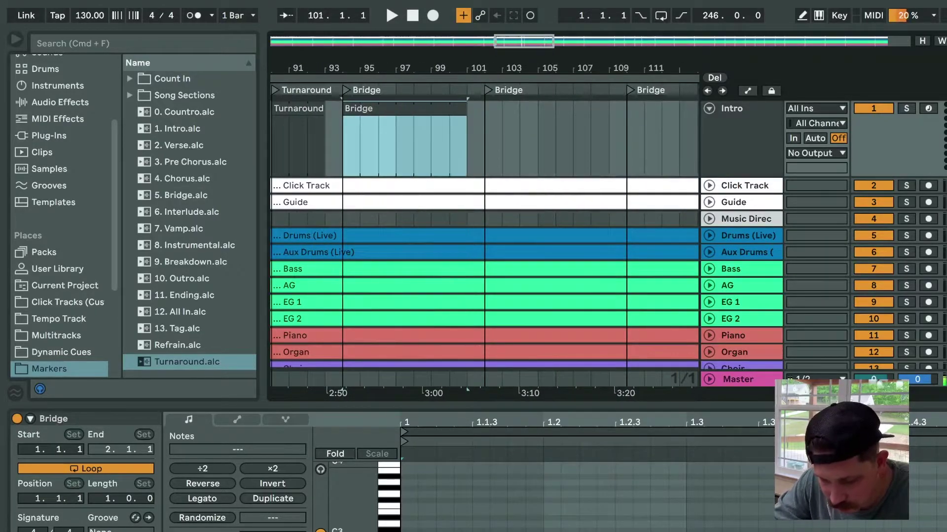
- Duplicate the Bridge clip at the next three Bridge locators, at bars 102, 110 and 118
key(super+d)
key(Right)
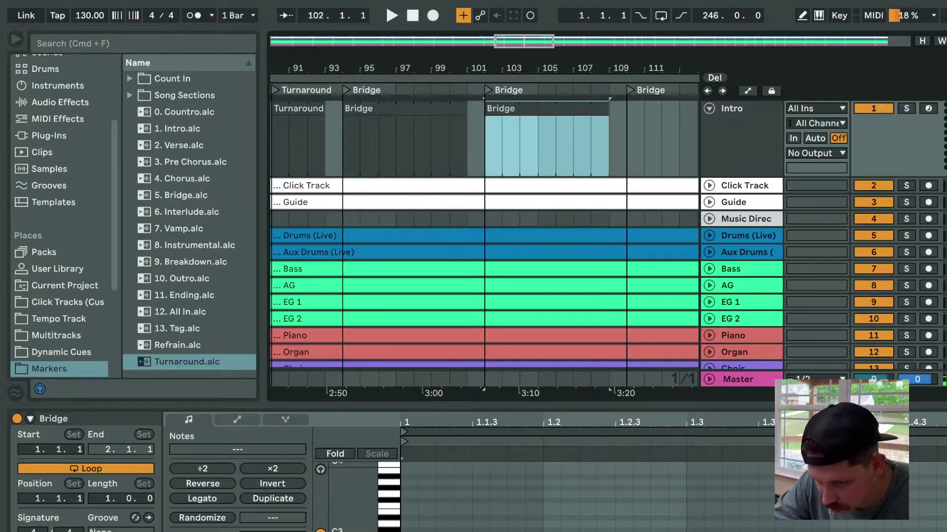
key(super+d)
key(Right)
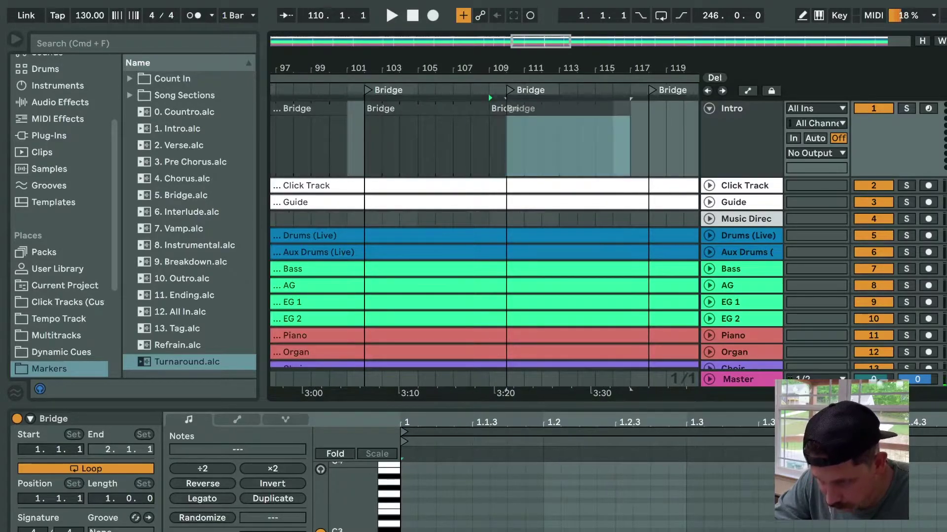
key(super+d)
key(Right)
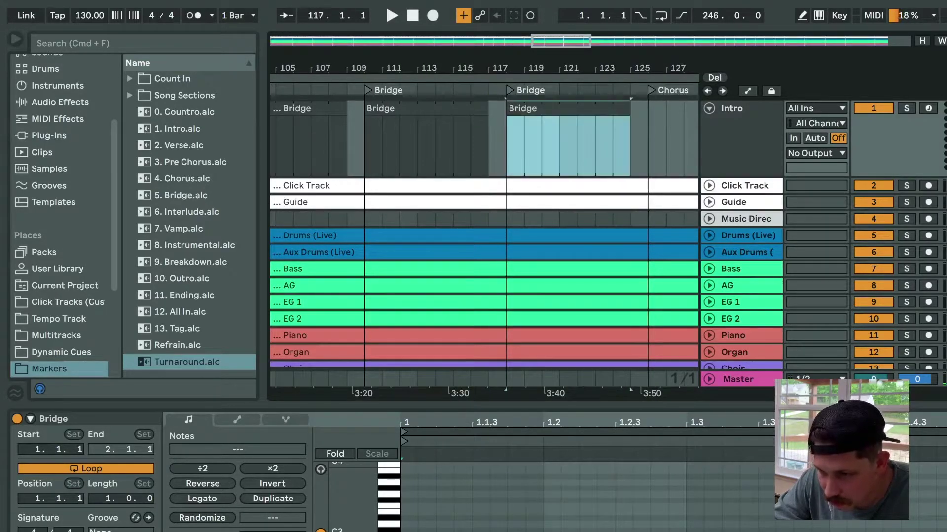
- Duplicate the last Bridge clip at the Chorus locator at bar 126 and rename the copy Chorus
key(super+d)
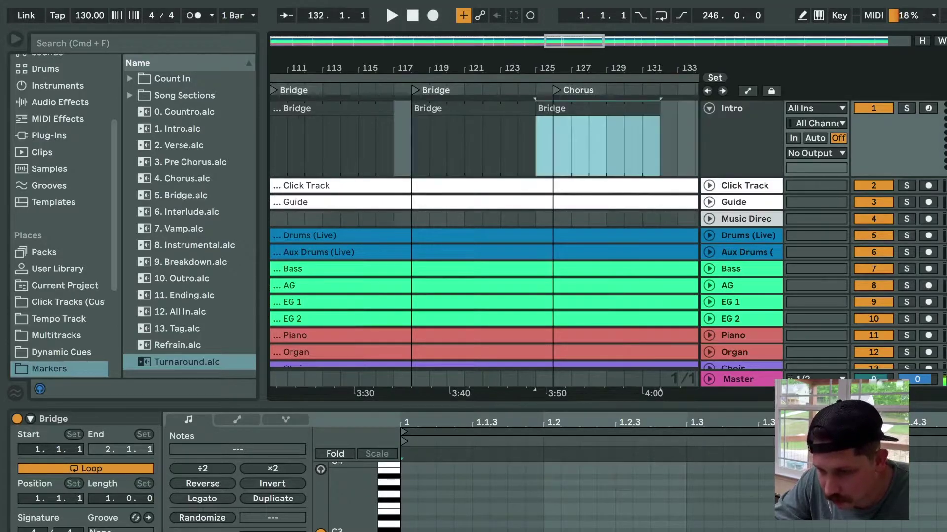
key(Right)
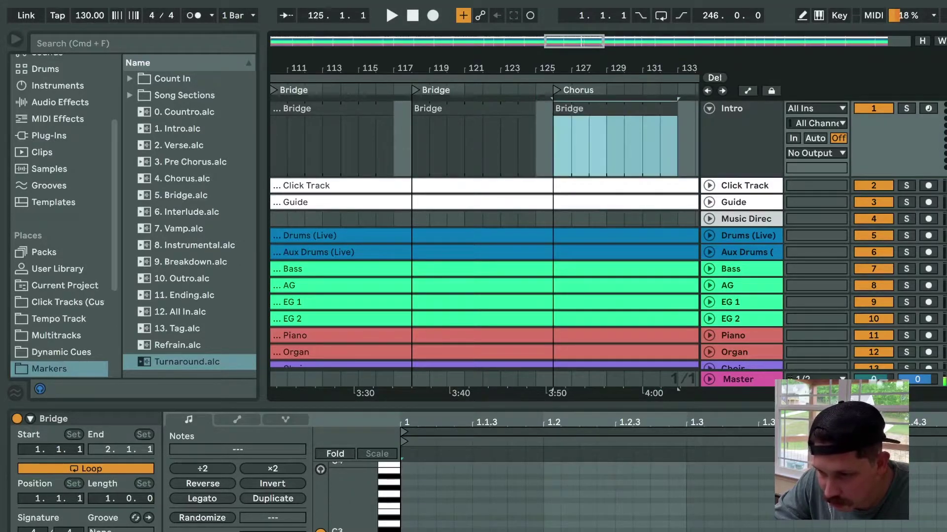
key(super+r)
text(VH)
key(BackSpace)
key(BackSpace)
text(Chorus)
key(Return)
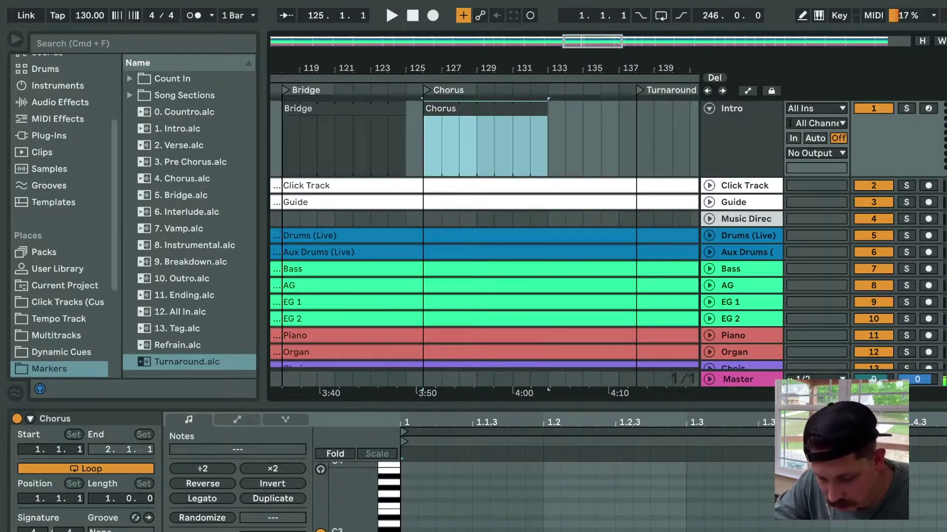
- Copy the Chorus clip at bar 126 to the Turnaround locator at bar 138 and extend the original to bar 137
drag(459, 109, 672, 109)
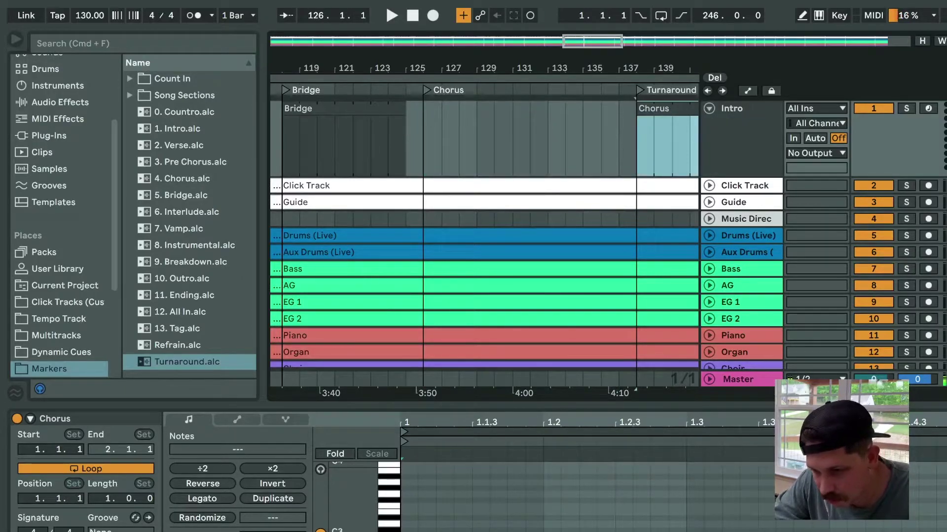
key(super+z)
drag(458, 108, 672, 109)
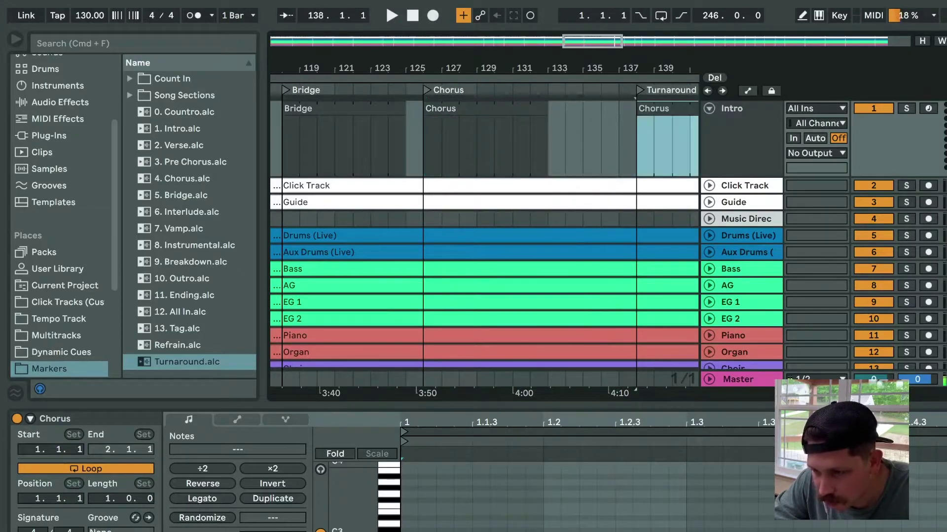
drag(547, 108, 619, 109)
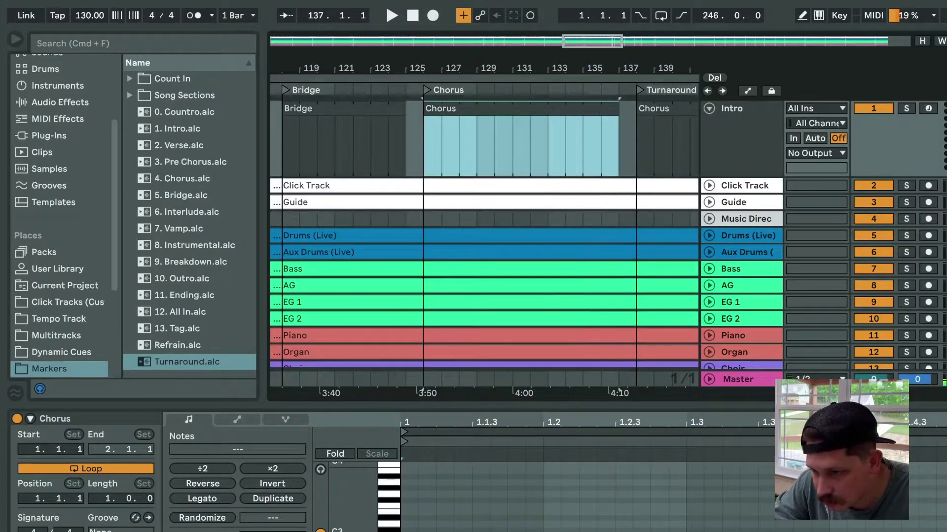
- Rename the Chorus clip at bar 138 as Turnaround and shorten it to end at bar 141
click(658, 108)
key(super+r)
text(Turnaround)
key(Return)
drag(674, 109, 604, 108)
- Duplicate the Turnaround clip at the Turnaround locator at bar 142 and at the Interlude locator at bar 146
key(super+d)
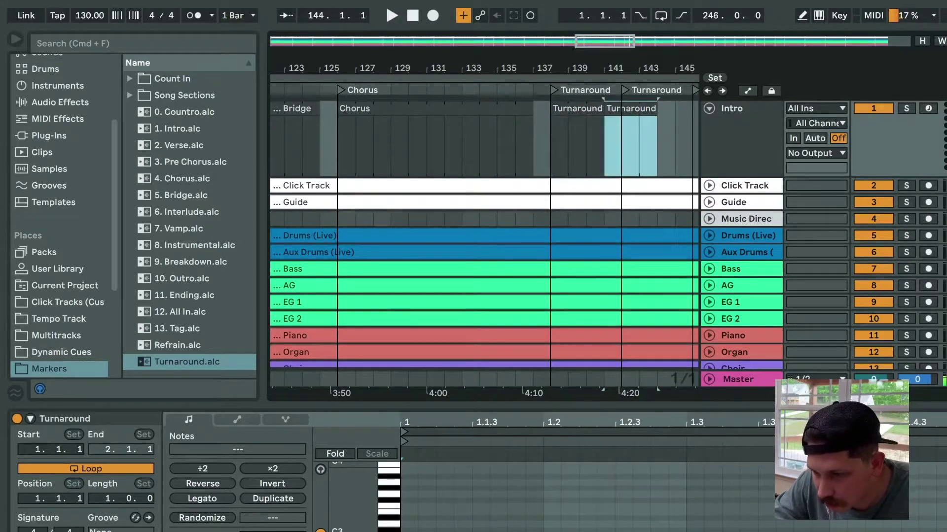
key(Right)
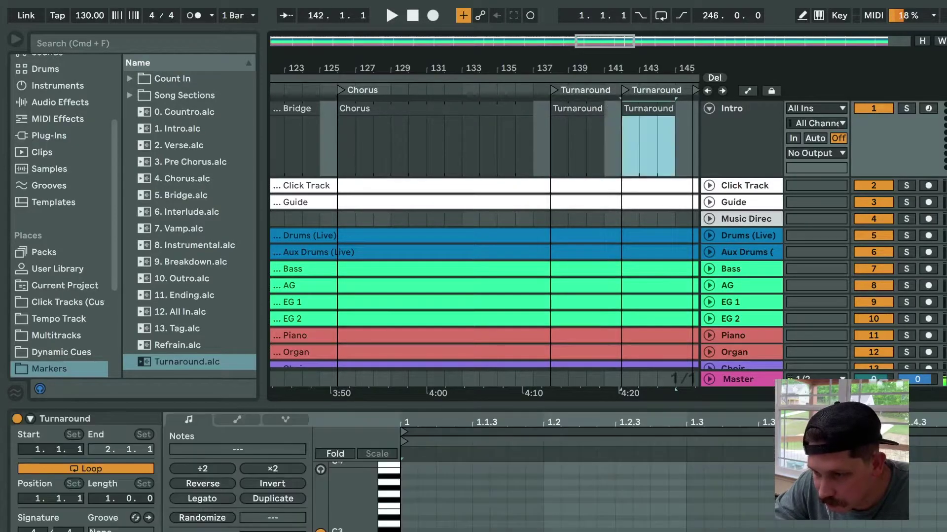
scroll(484, 227, right, 4)
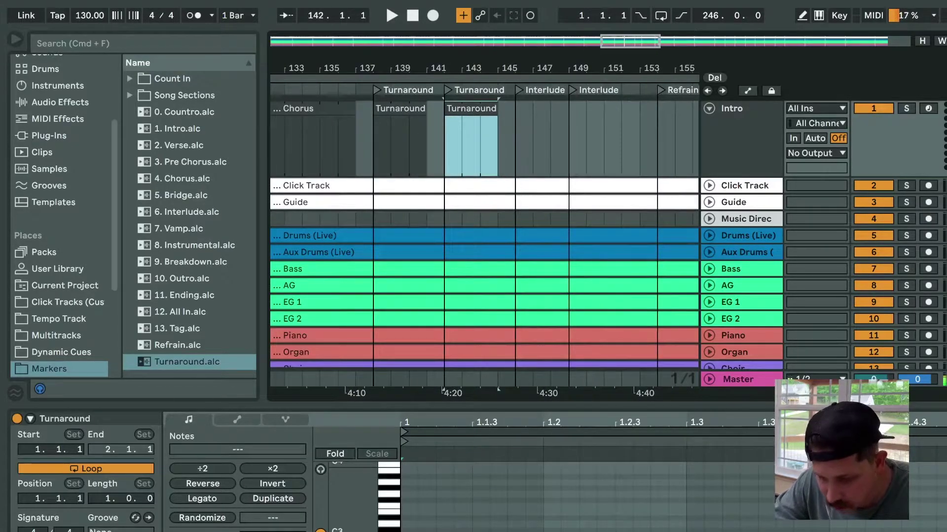
key(super+d)
key(Right)
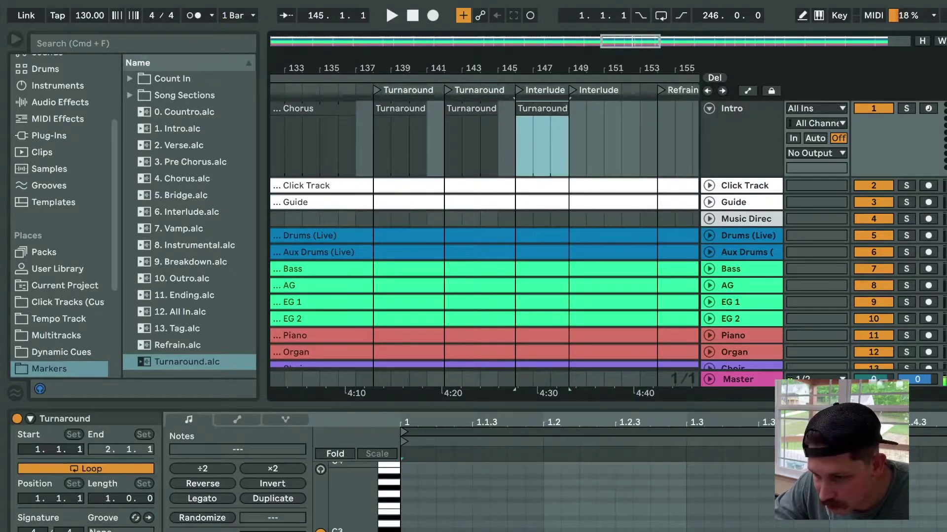
- Rename the Turnaround clip at bar 146 as Interlude
key(super+r)
text(INte)
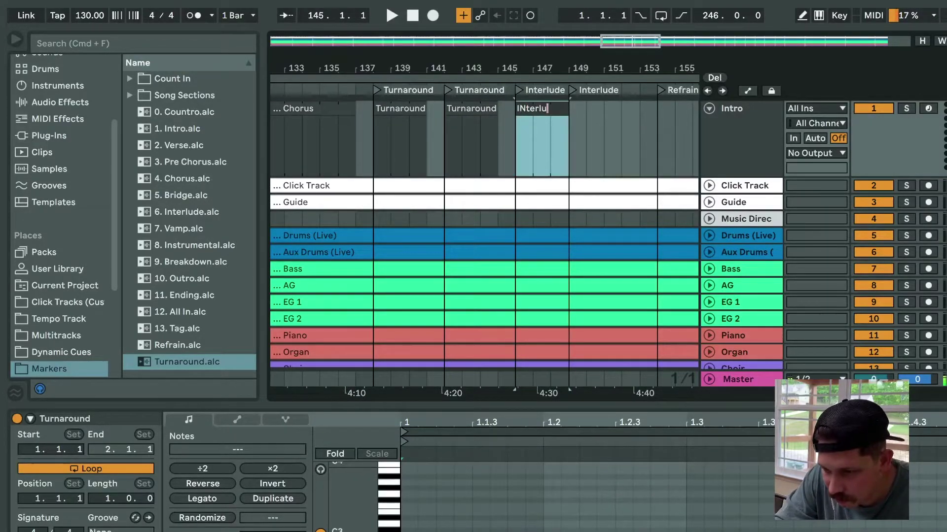
key(BackSpace)
key(BackSpace)
key(BackSpace)
text(nterlude)
key(Return)
- Duplicate the Interlude clip at bar 149, ending the original at bar 148 and the copy at bar 153
key(super+d)
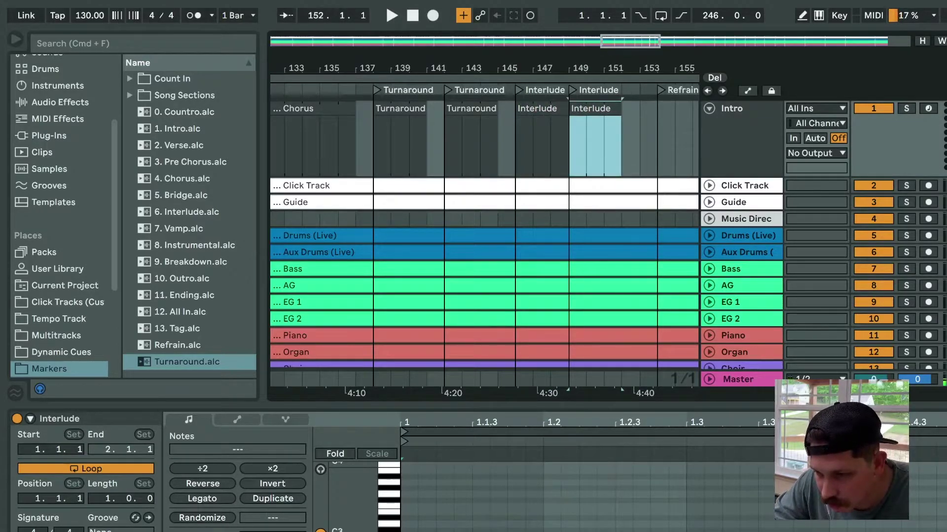
drag(567, 108, 550, 109)
drag(621, 108, 639, 109)
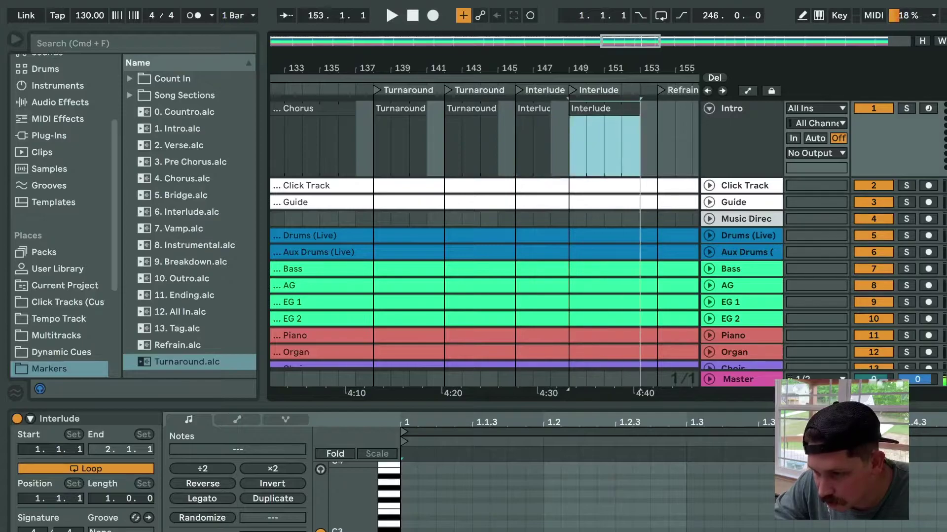
- Duplicate the Interlude clip at the Refrain locator at bar 154 and rename the copy as Refrain
key(super+d)
drag(574, 108, 593, 108)
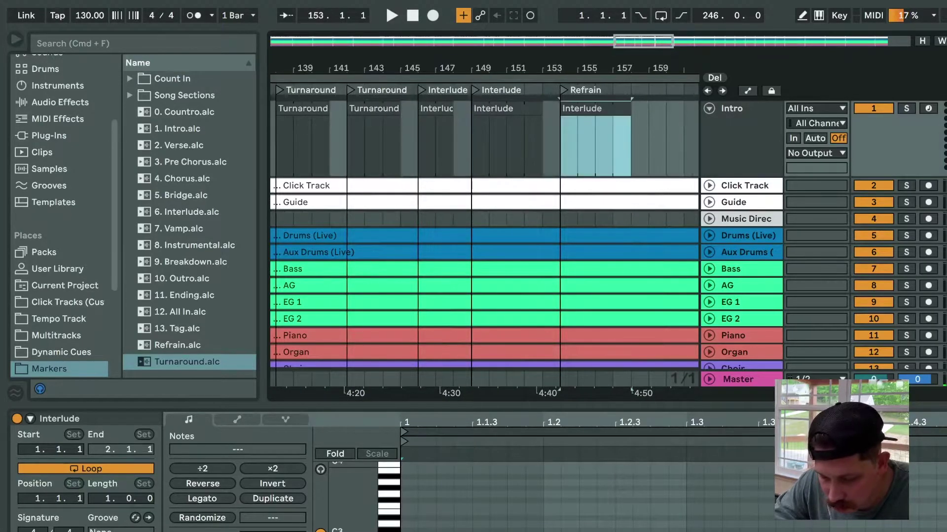
key(super+r)
text(Refrain)
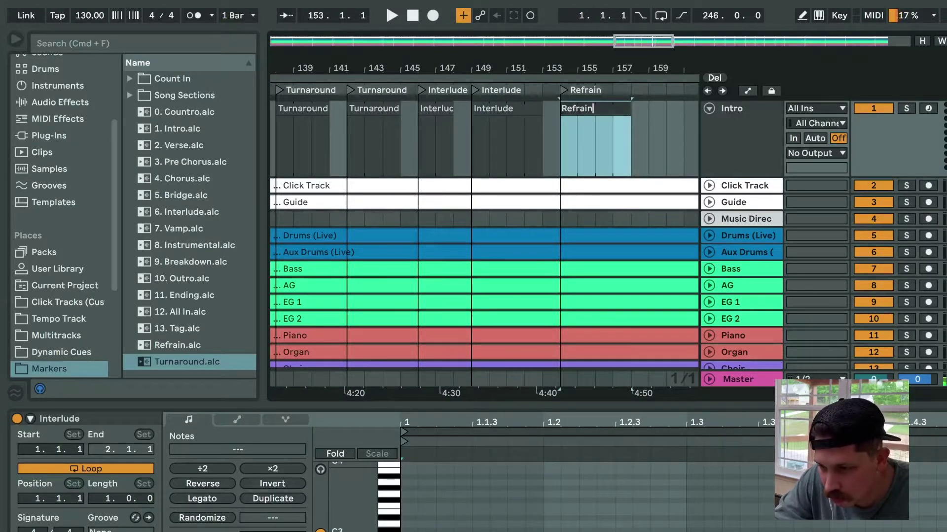
key(Return)
- Extend the Refrain clip at bar 154 to end at bar 161 and duplicate it at the Refrain locators at bars 162 and 170
scroll(347, 254, right, 5)
drag(438, 108, 491, 108)
key(super+d)
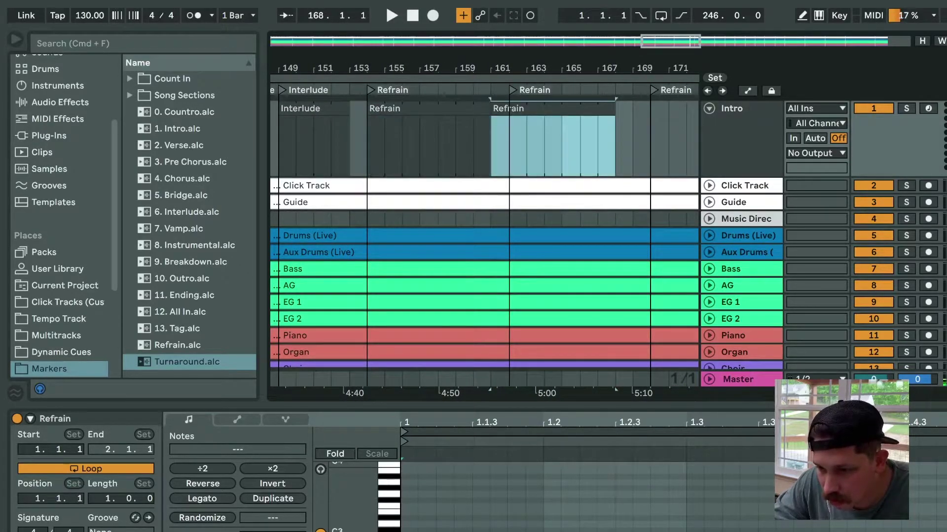
scroll(483, 237, right, 4)
key(super+d)
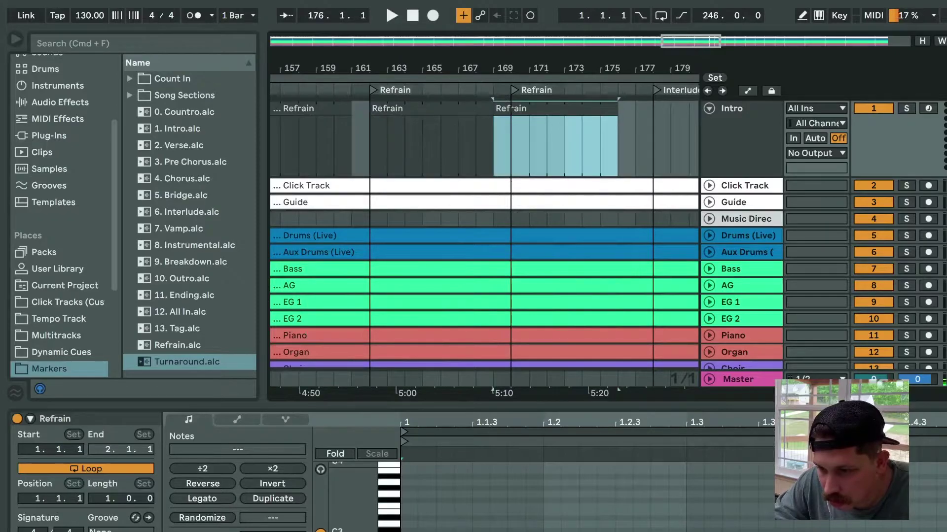
scroll(483, 237, right, 4)
- Duplicate the Refrain clip at the Interlude locator at bar 178 and shorten the copy to end at bar 181
key(super+d)
double_click(495, 133)
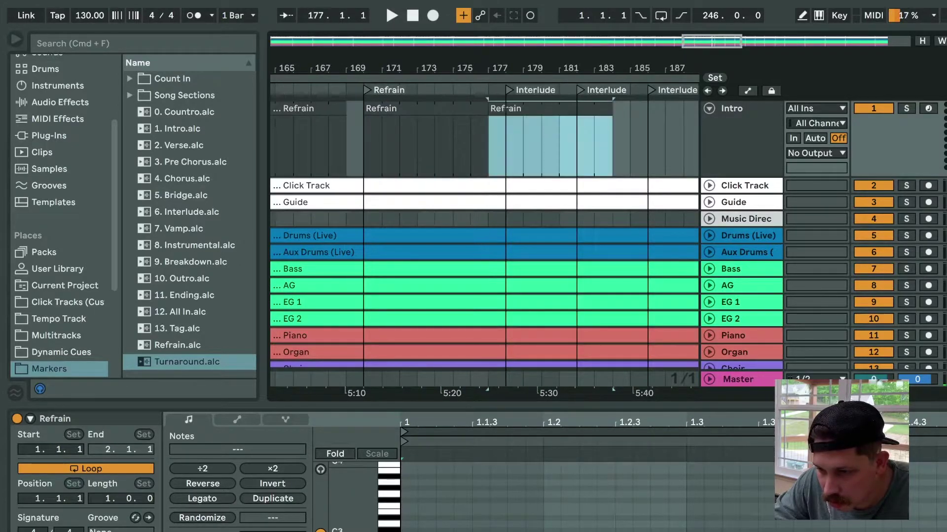
key(Right)
drag(629, 108, 559, 109)
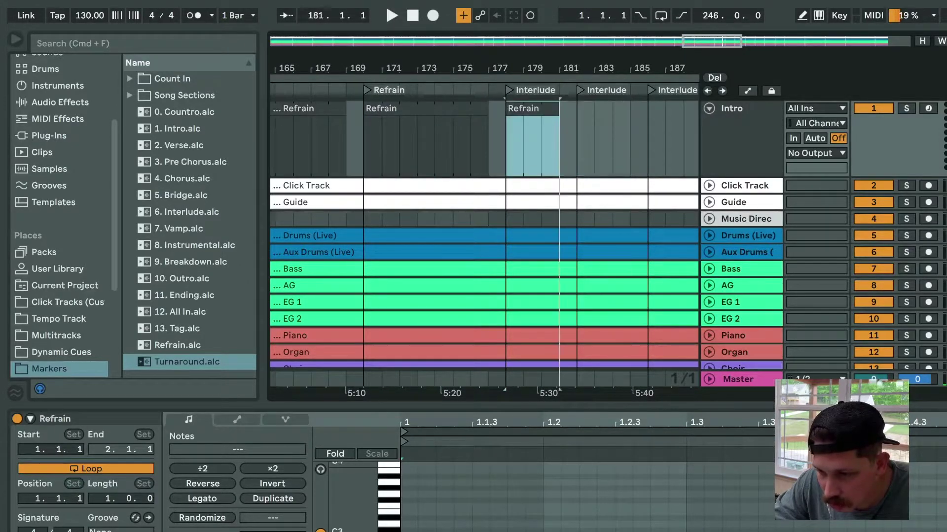
- Rename the Refrain clip at bar 178 as Interlude and duplicate it at the Interlude locator at bar 182
key(super+r)
text(Interlude)
key(Return)
key(super+d)
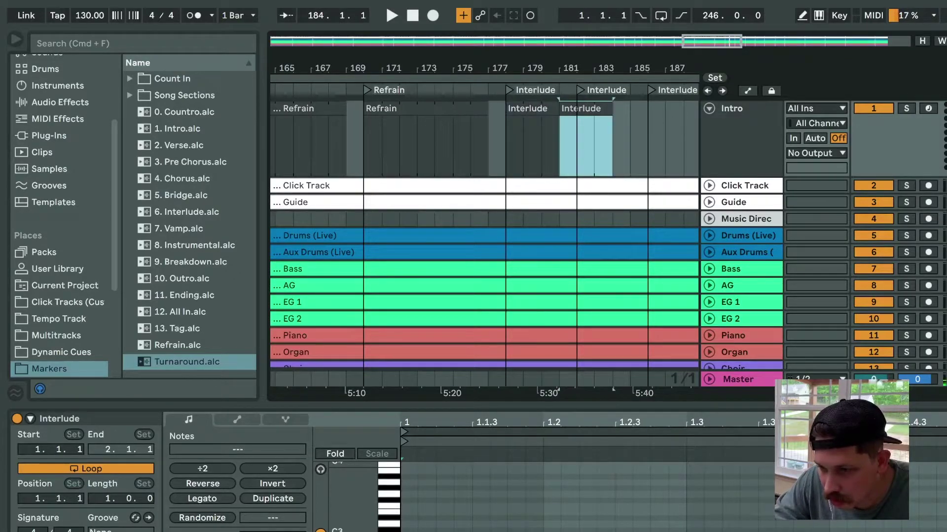
drag(582, 109, 599, 108)
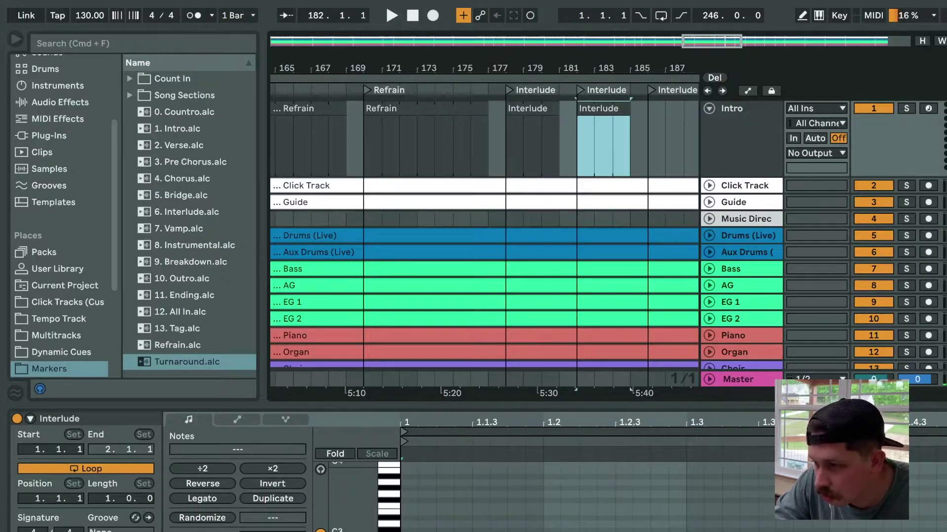
- Re-enter the name of the clip at bar 182 as Interlude
key(super+r)
text(INterlude)
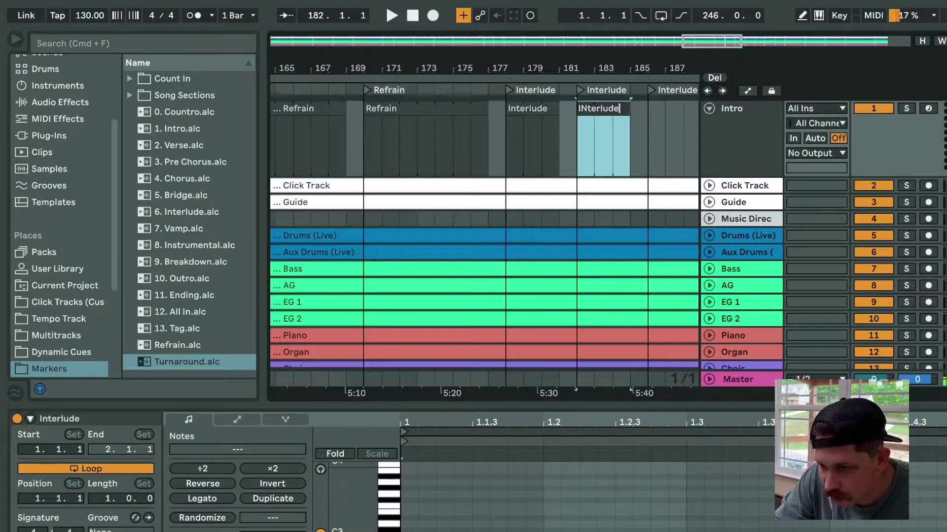
key(Return)
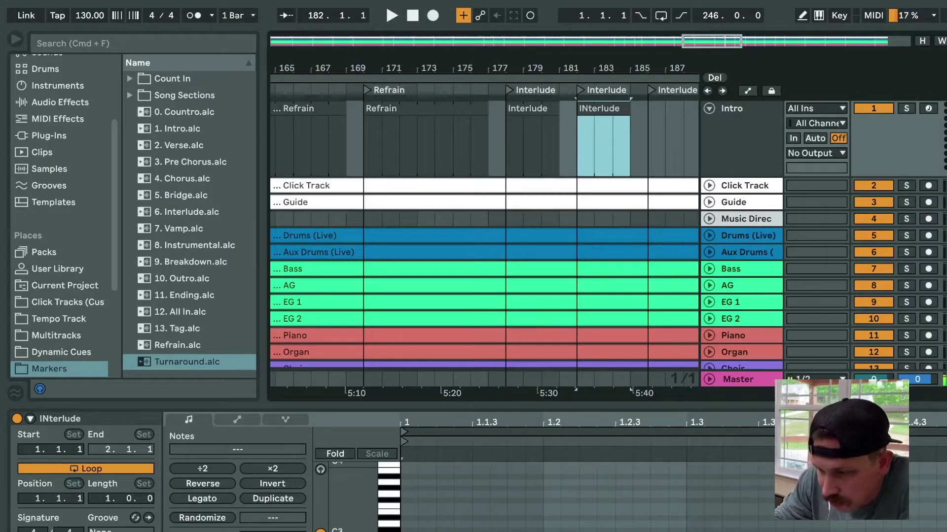
scroll(483, 232, right, 3)
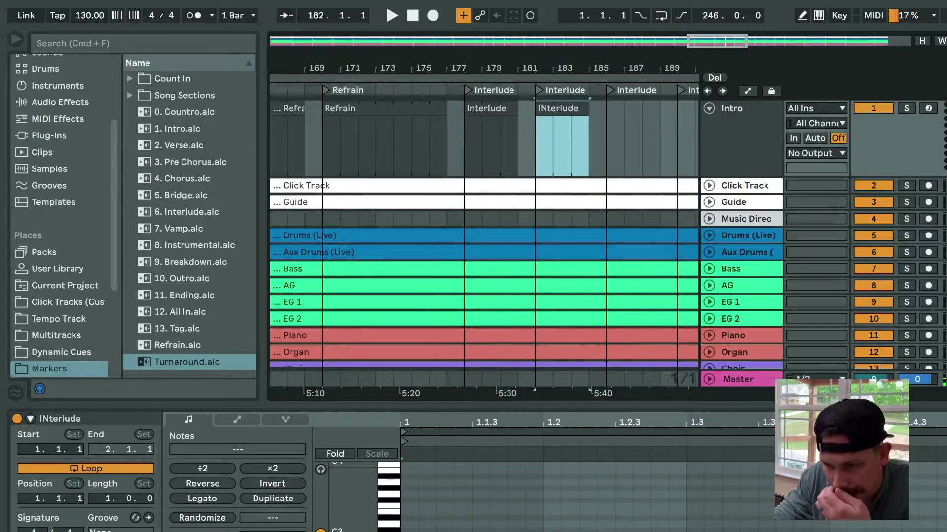
key(super+r)
text(Interlude)
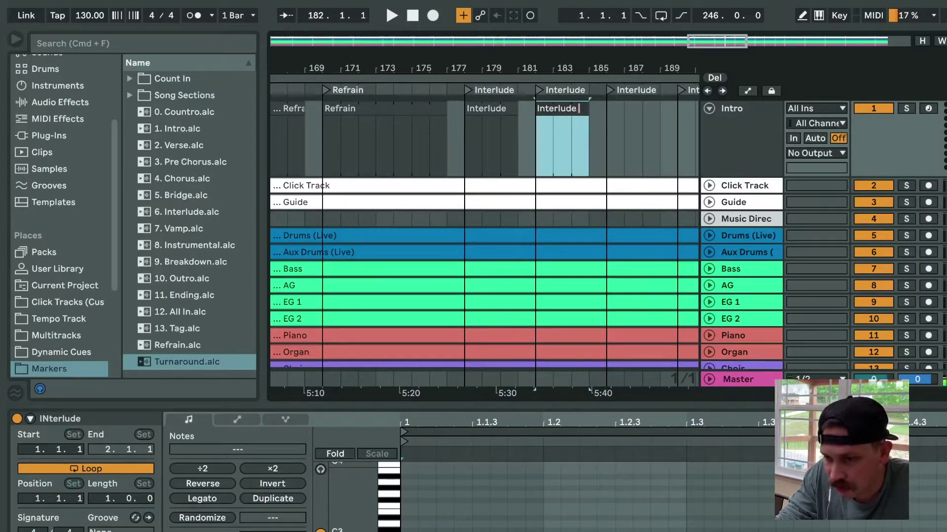
key(Return)
- Duplicate the Interlude clip at the Interlude locators at bars 186, 190 and 194
key(super+d)
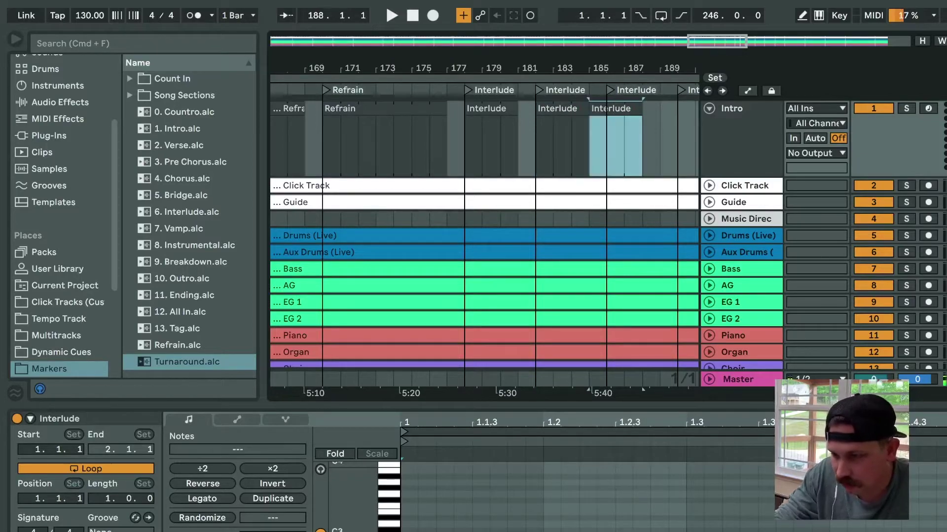
drag(611, 108, 629, 108)
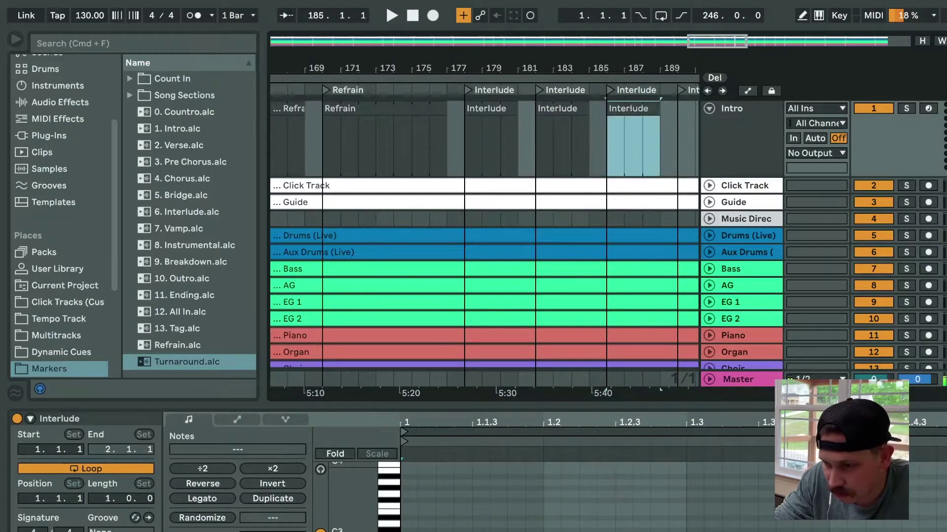
scroll(630, 108, right, 3)
key(super+d)
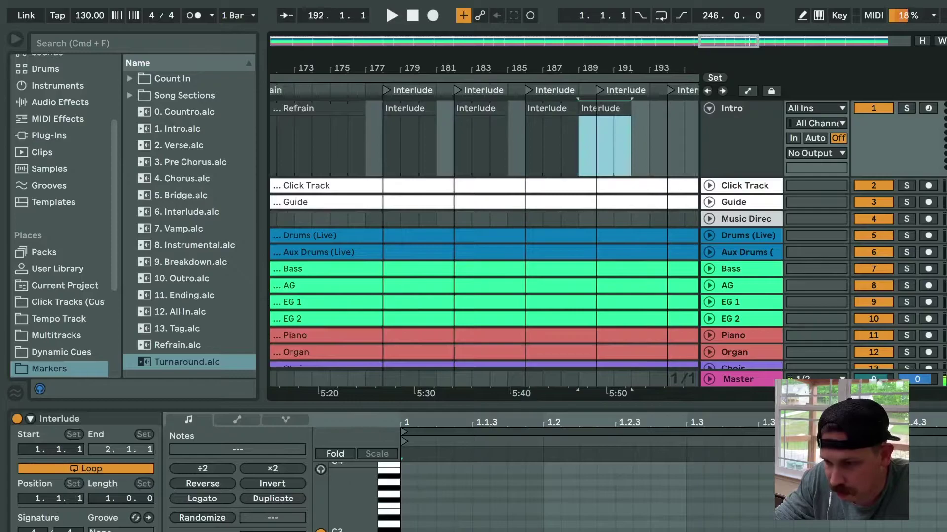
scroll(484, 240, right, 3)
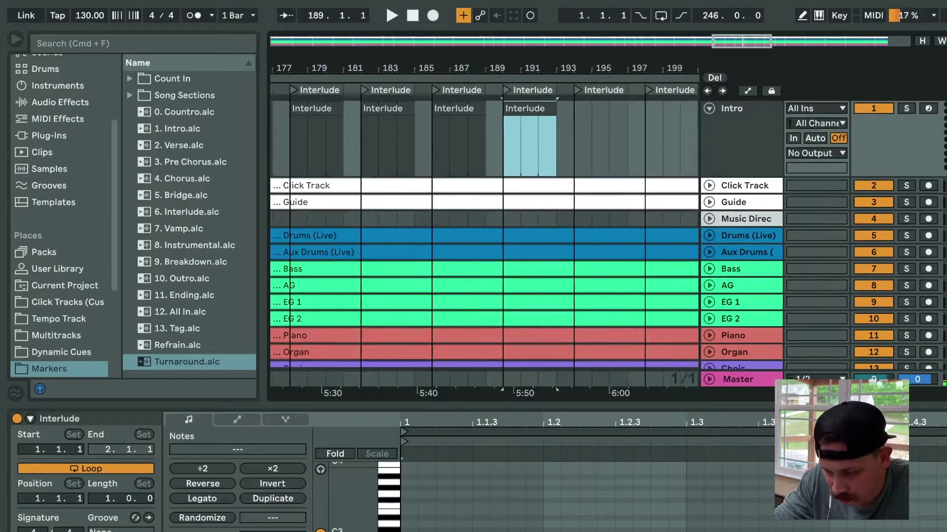
key(super+d)
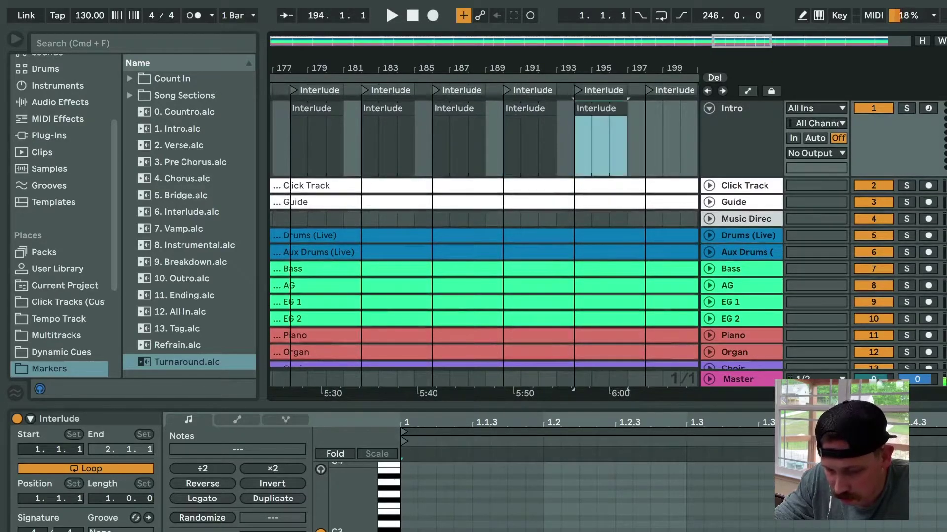
- Duplicate the Interlude clip at the Interlude locators at bars 198 and 202
key(super+d)
scroll(484, 240, right, 5)
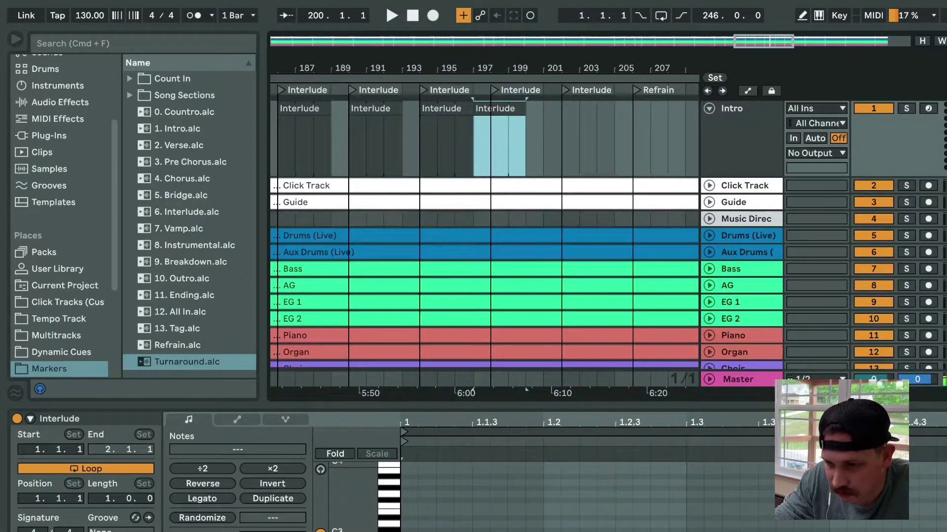
key(Right)
key(super+d)
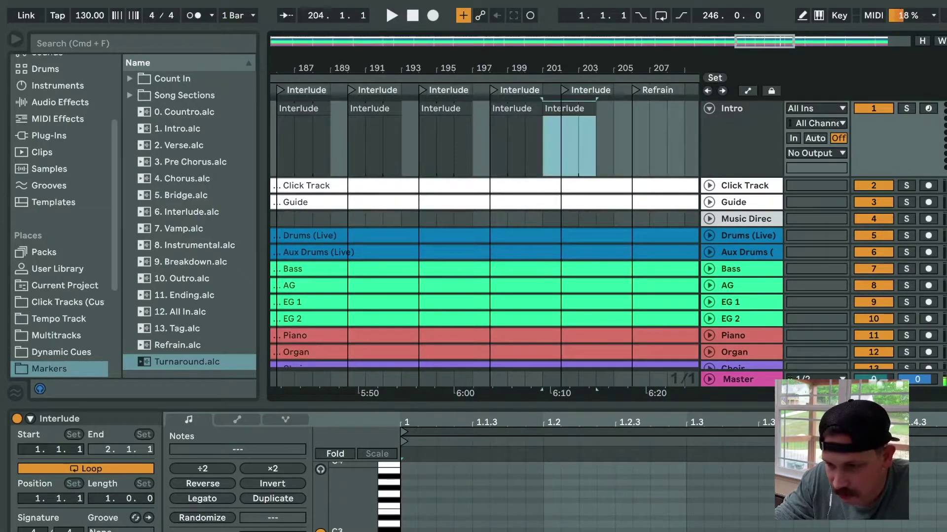
key(Right)
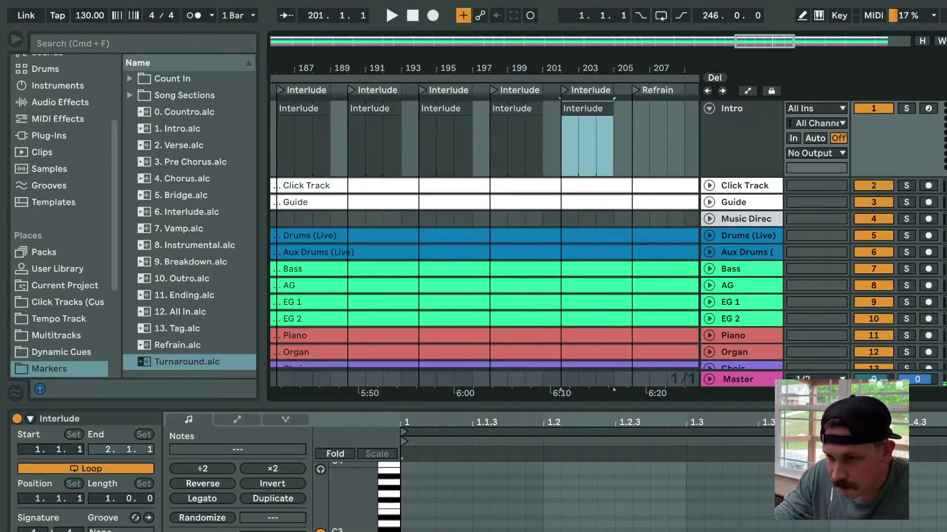
- Duplicate the Interlude clip at the Refrain locator at bar 206 and rename the copy as Refrain
key(super+d)
key(Right)
text(Refrain)
key(Return)
- Extend the Refrain clip at bar 206 to end at bar 213 and duplicate it at the Refrain locators at bars 214 and 222
scroll(485, 227, right, 6)
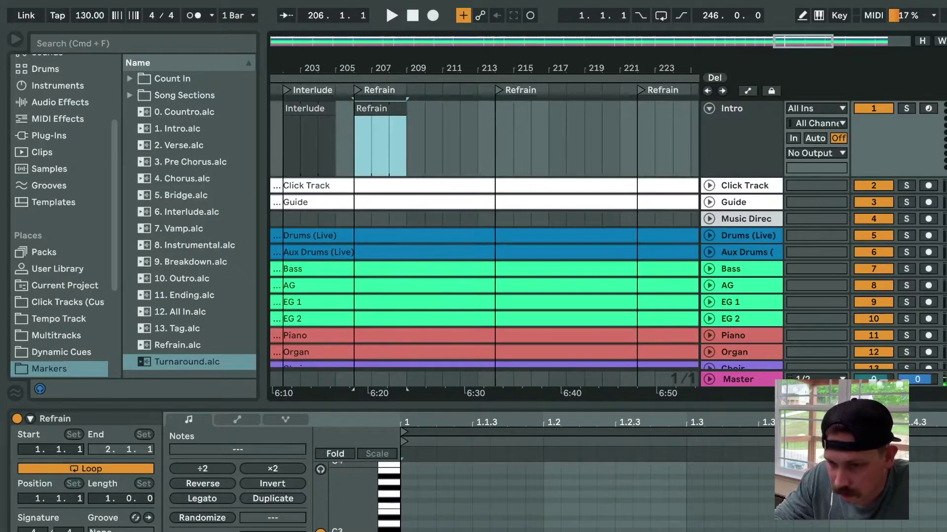
drag(407, 108, 477, 108)
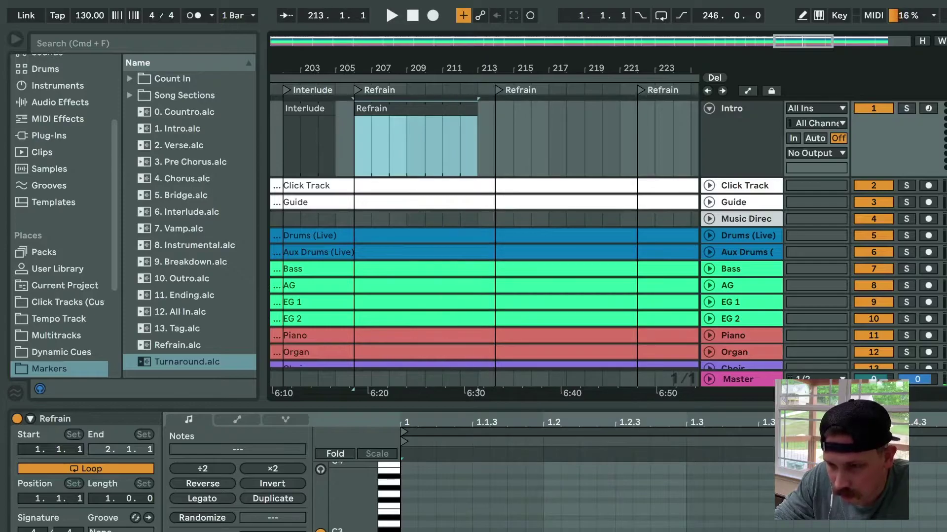
key(super+d)
key(Right)
key(super+d)
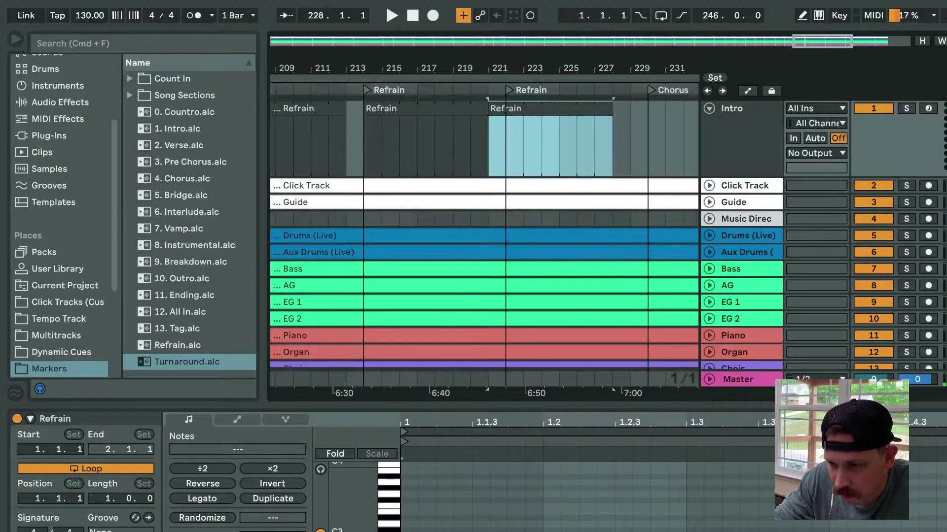
key(Right)
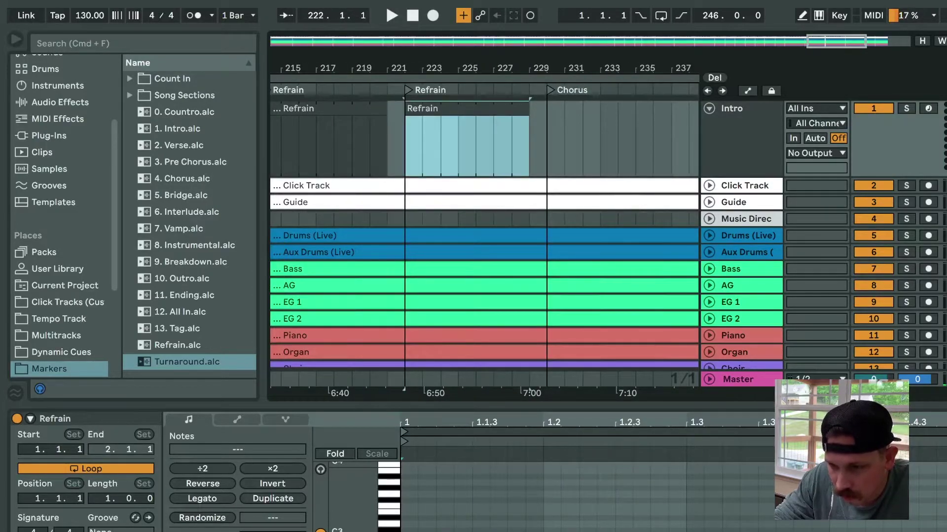
- Duplicate the Refrain clip at the Chorus locator at bar 230 and rename the copy as Chorus
key(super+d)
key(Right)
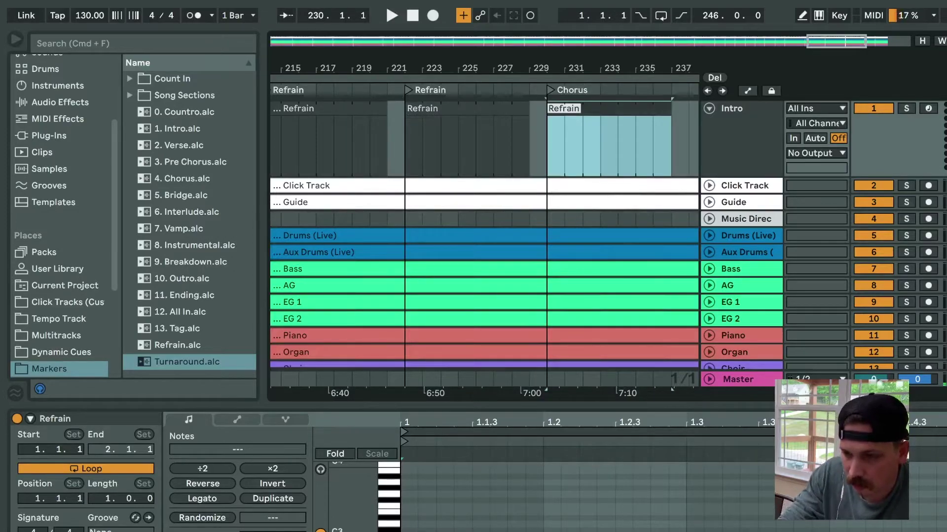
text(Chorus)
key(Return)
- Extend the Chorus clip at bar 230 to end at bar 241
scroll(483, 237, right, 5)
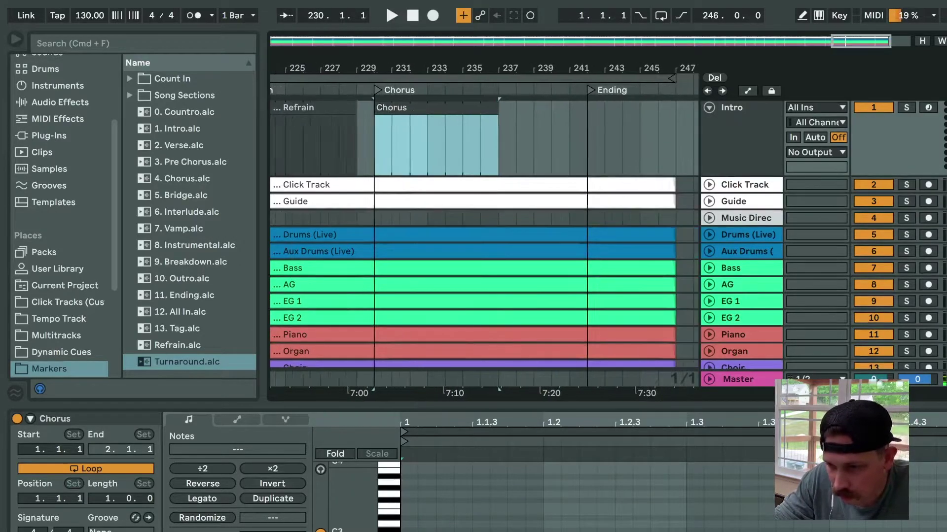
key(shift+Right)
key(shift+Right)
key(shift+Right)
key(shift+Right)
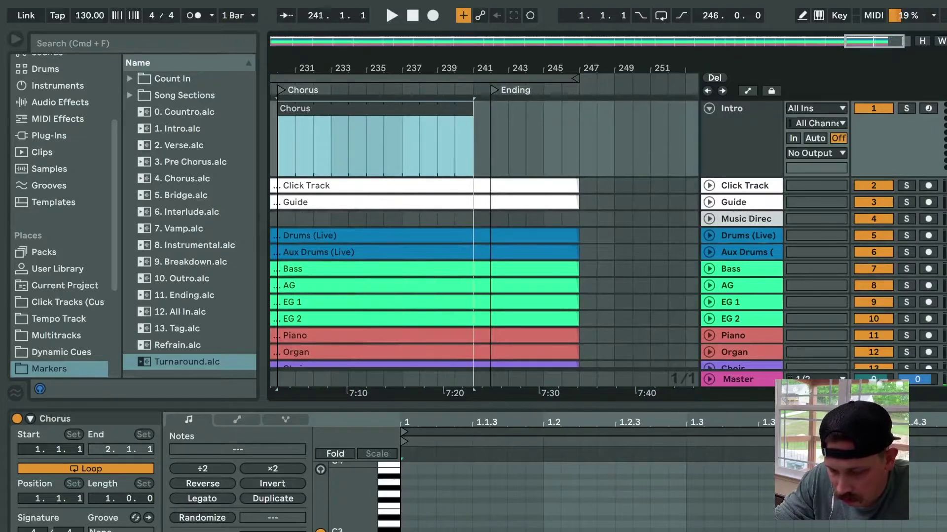
- Duplicate the Chorus clip at the Ending locator at bar 242 and shorten the copy to end at bar 247
key(super+d)
key(Right)
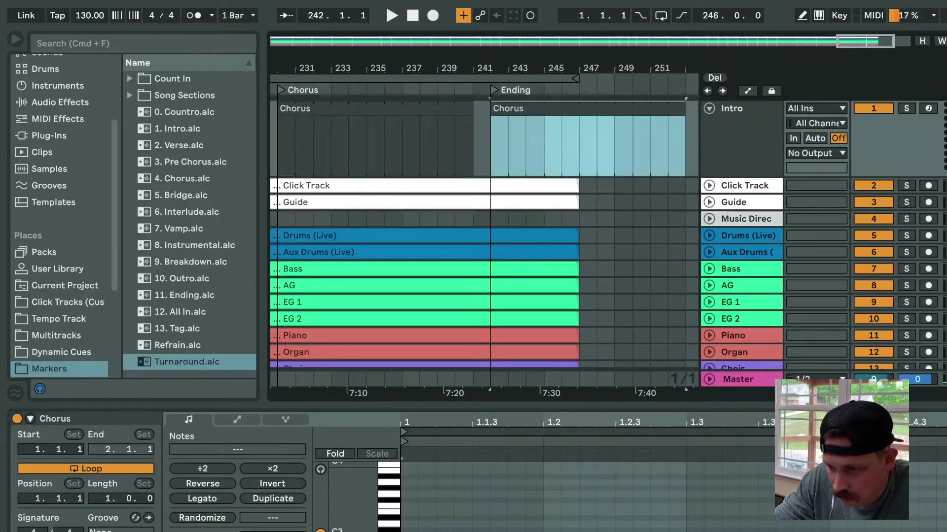
drag(685, 108, 580, 109)
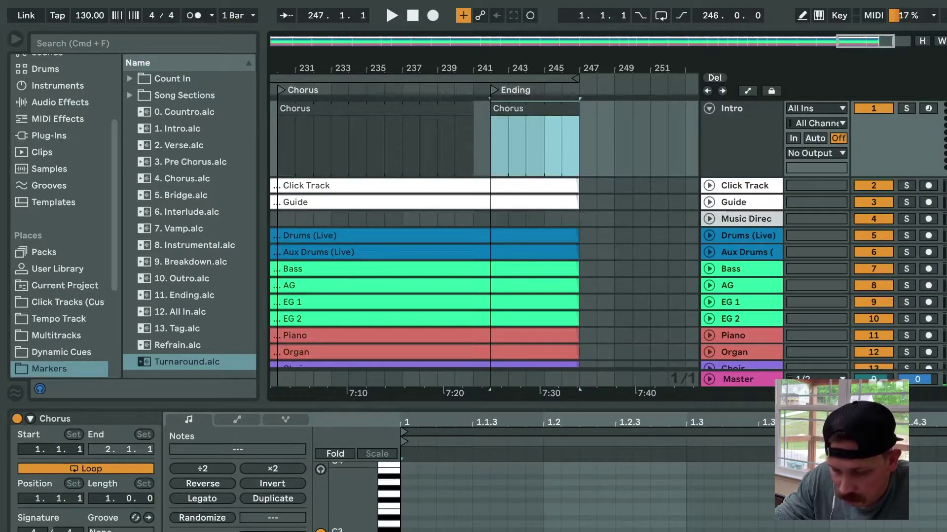
- Rename the Chorus clip at bar 242 as ENDING
key(super+r)
text(ENDING)
key(Return)
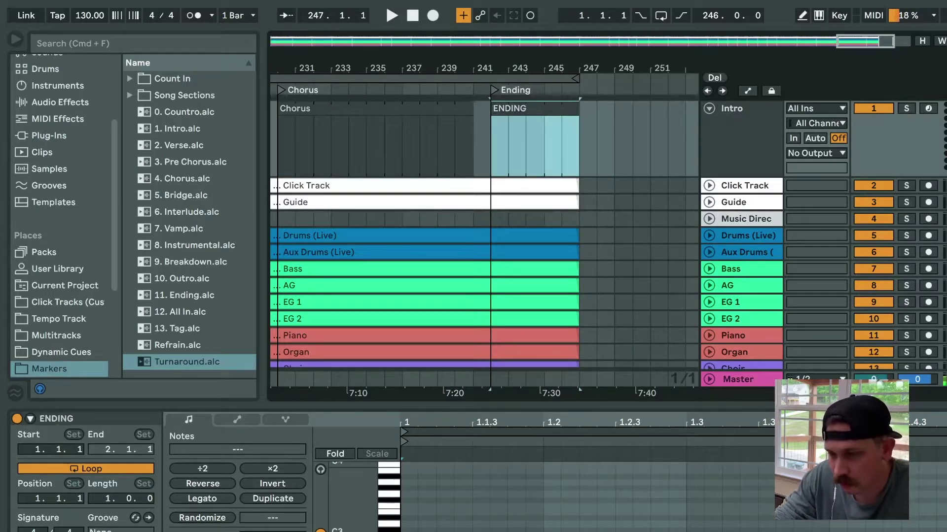
- Rename the Intro marker track as "I Thank Gog (C)"
click(732, 109)
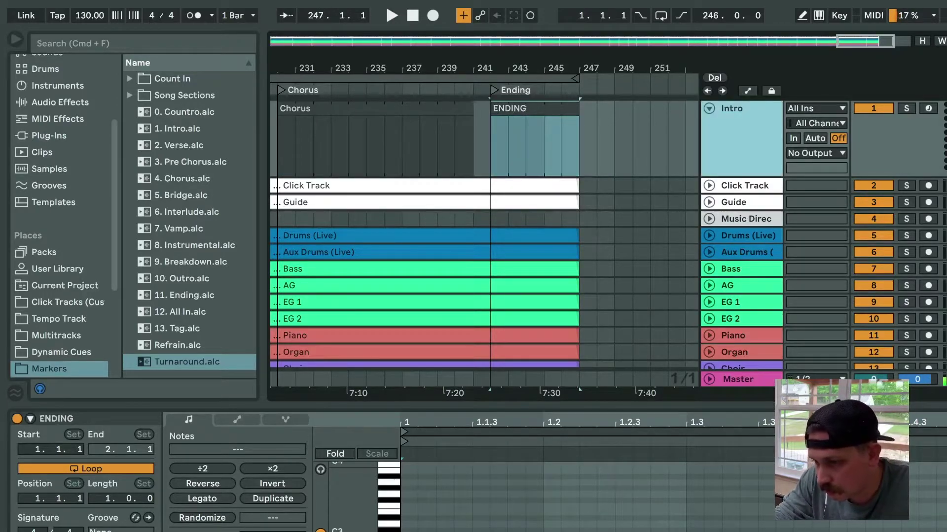
key(super+r)
text(IT)
text(GOd)
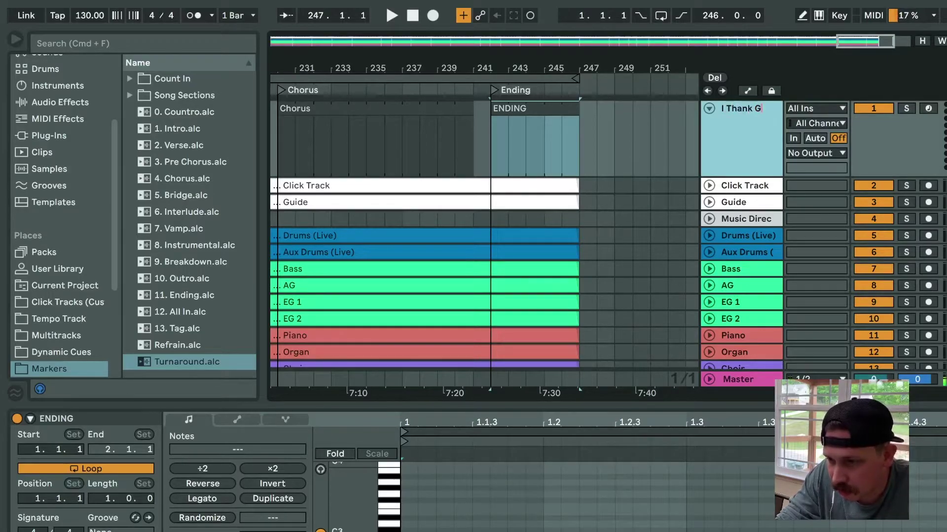
key(BackSpace)
key(BackSpace)
text(og )
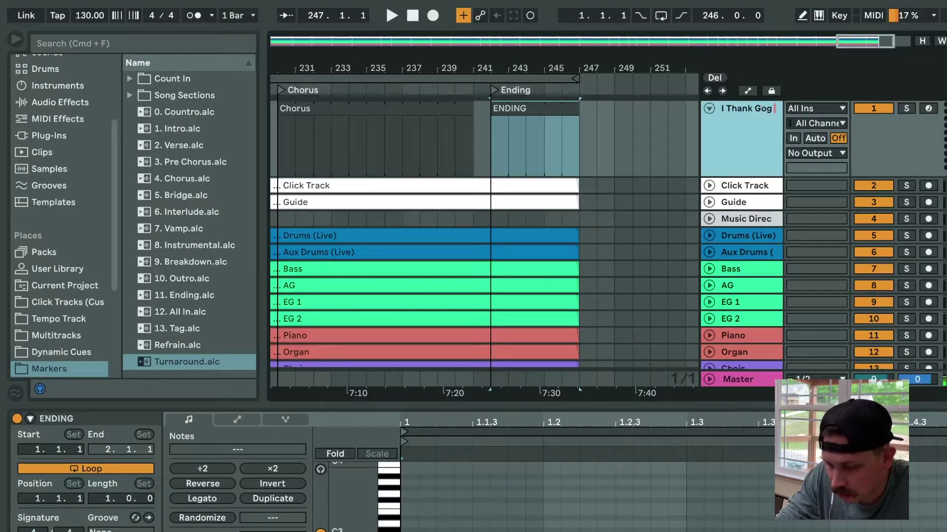
text((C))
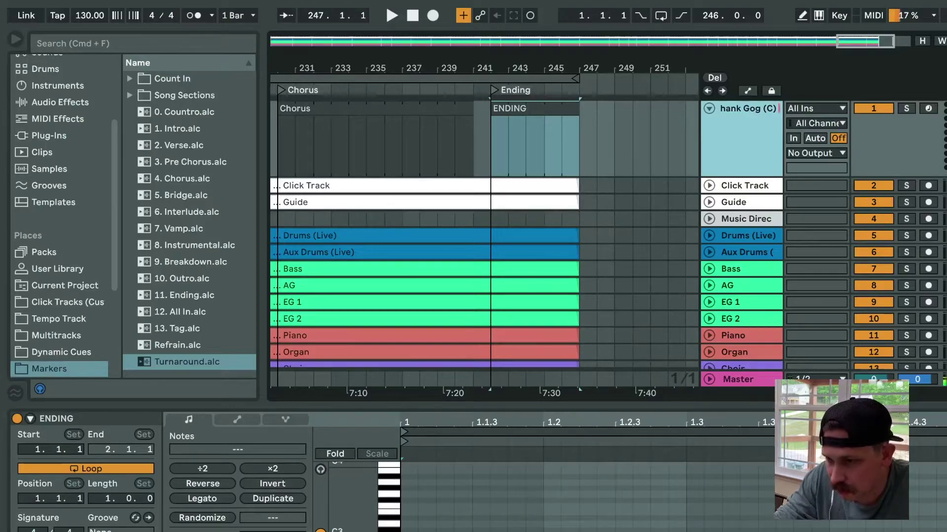
key(Return)
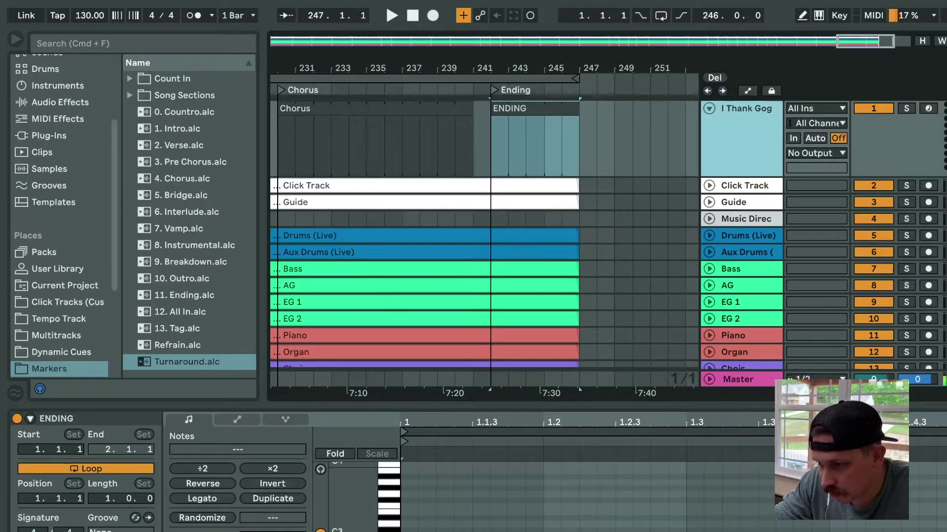
- Fold the song-title marker track in the arrangement
click(709, 109)
scroll(484, 222, left, 2)
scroll(485, 222, left, 15)
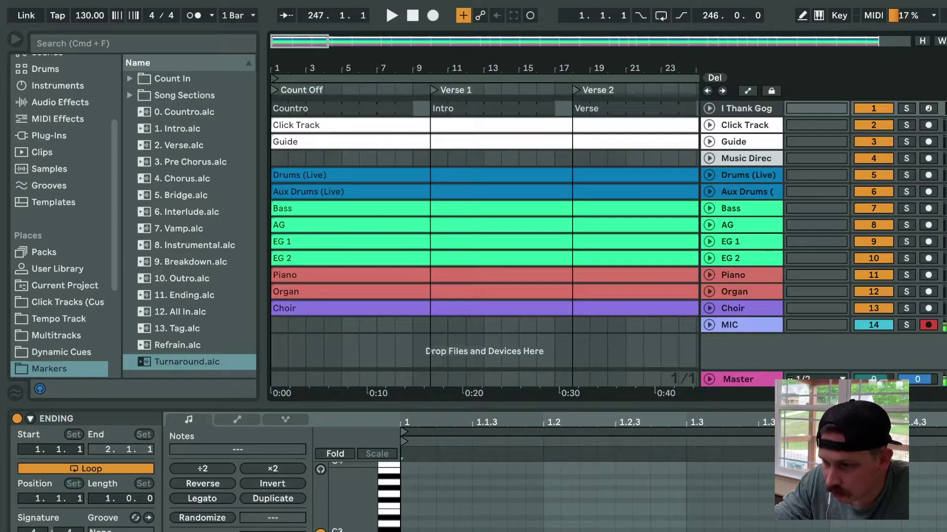
click(746, 108)
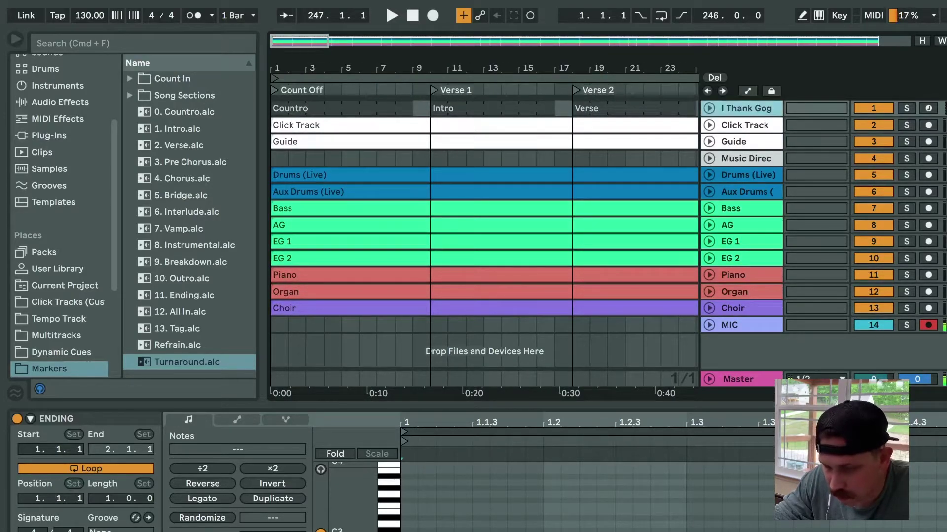
key(super+d)
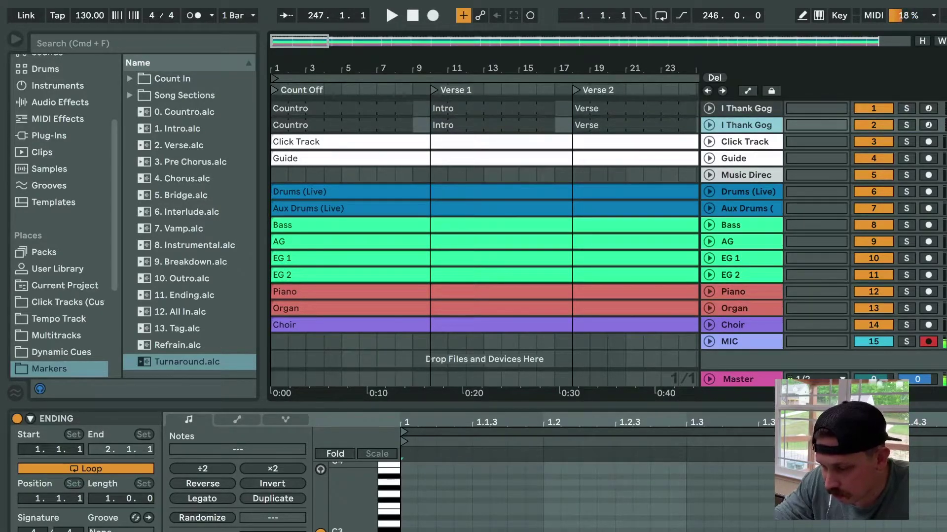
key(Delete)
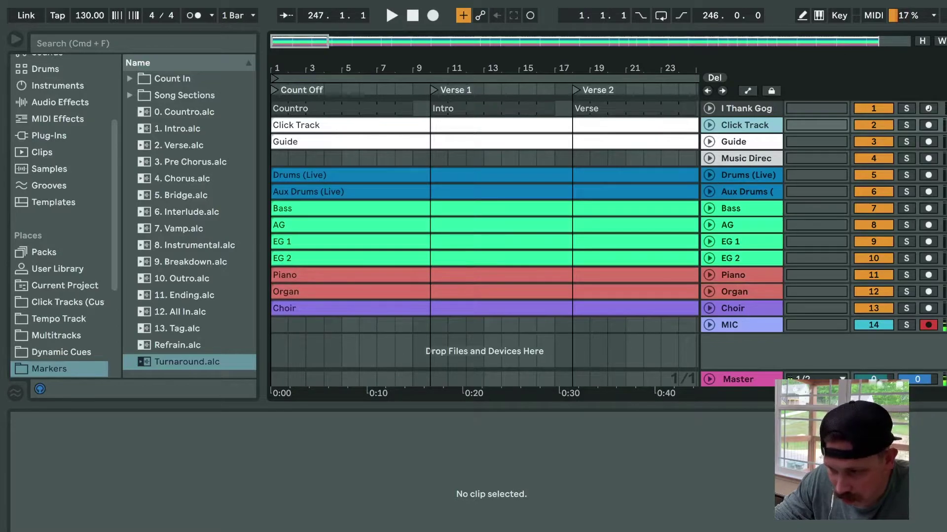
- Add the number prefix "1." to the song-title marker track's name
click(746, 109)
key(super+r)
key(Left)
text(1.)
key(Return)
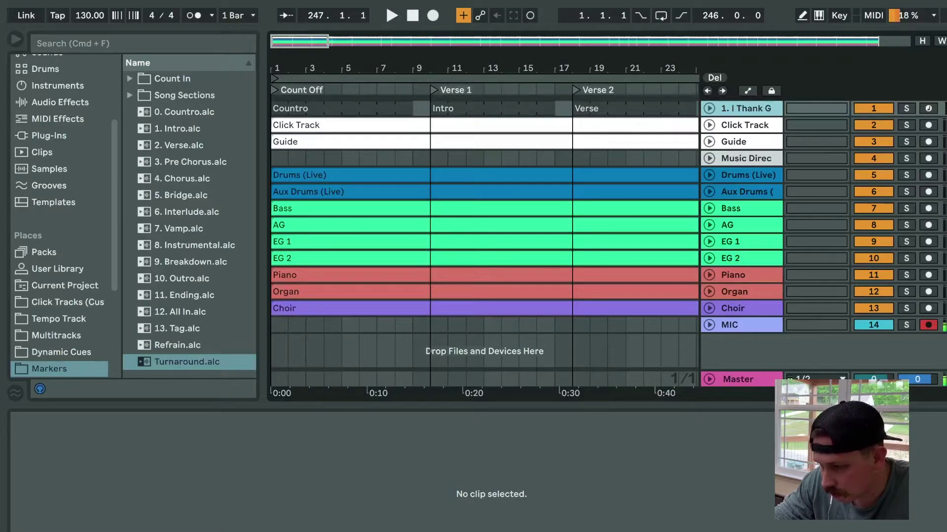
- Hide the In/Out and Mixer sections and widen the track headers enough to fit the full track names
key(super+alt+i)
key(super+alt+m)
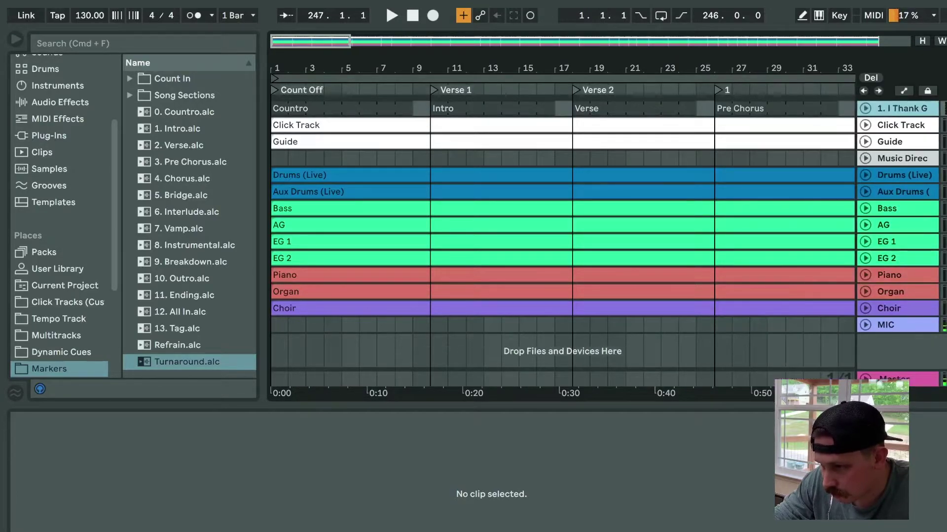
drag(856, 197, 774, 197)
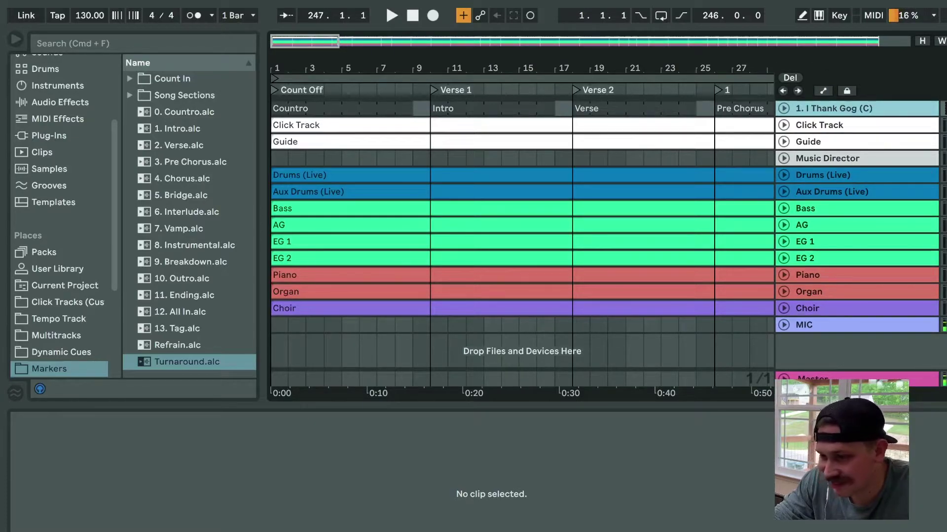
- Correct the song-title marker track's name to "1. I Thank God (C)" and leave the track folded
key(super+r)
key(Right)
key(Left)
key(BackSpace)
text(d)
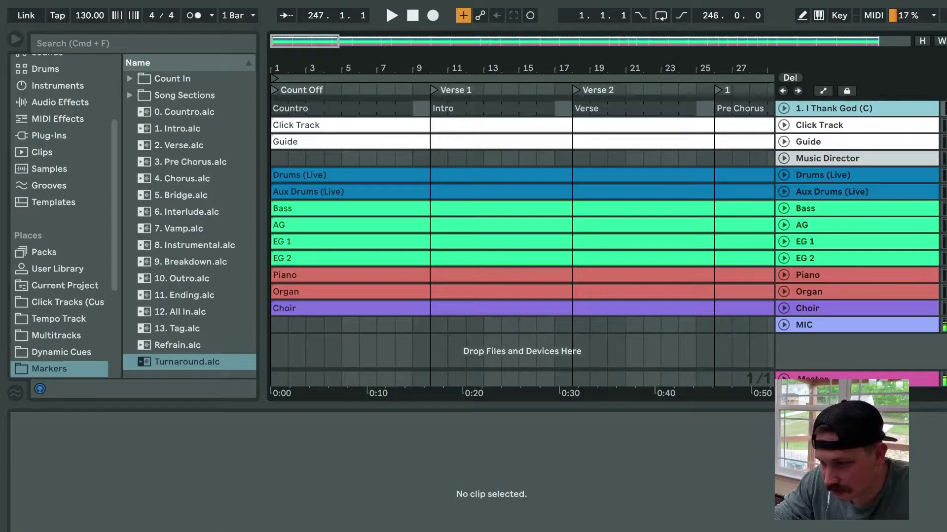
click(783, 109)
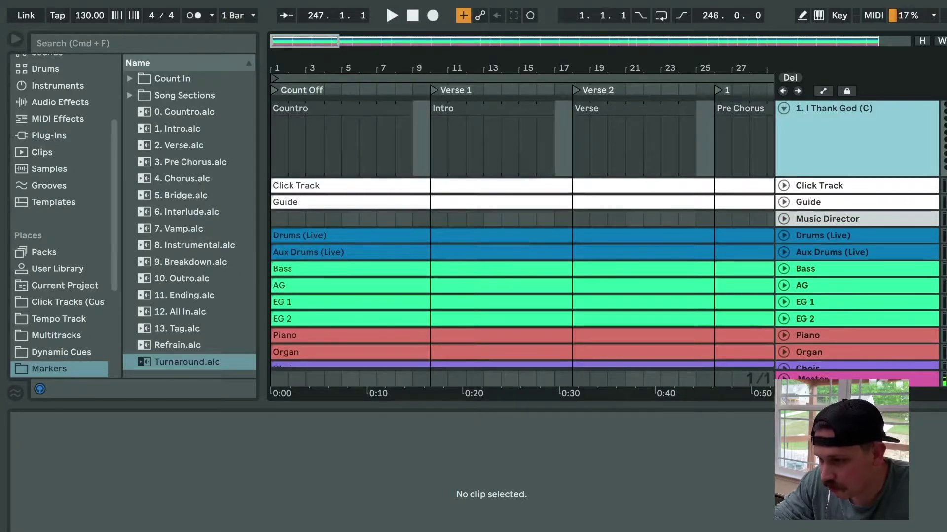
click(783, 108)
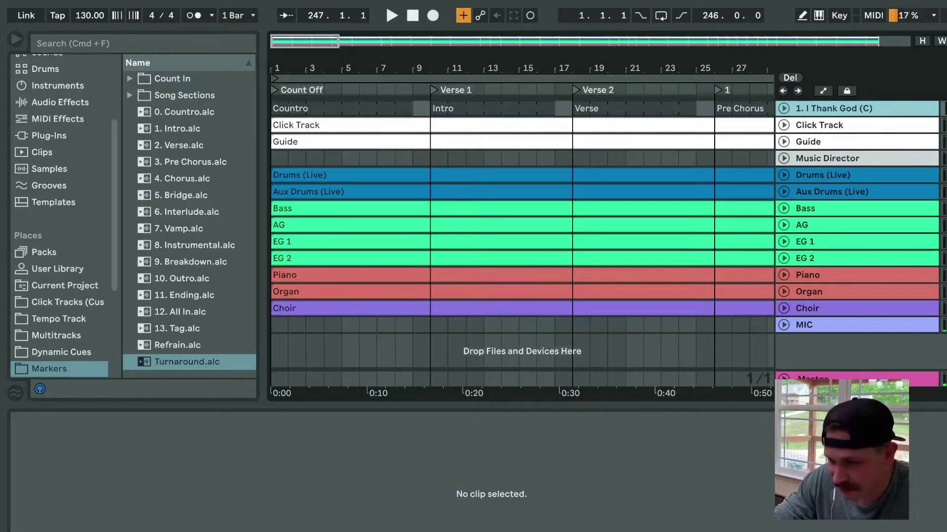
- Show the Mixer section and hide the browser to make room for the arrangement
click(473, 259)
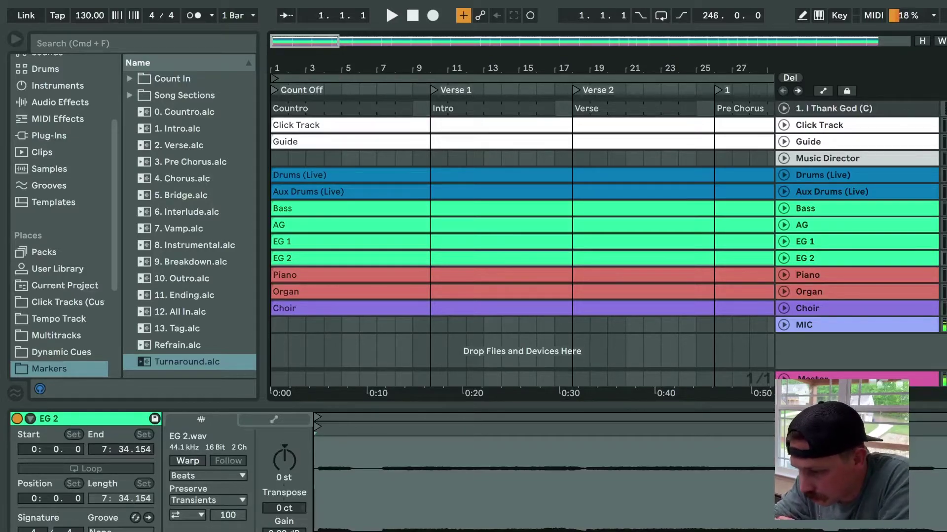
key(super+alt+m)
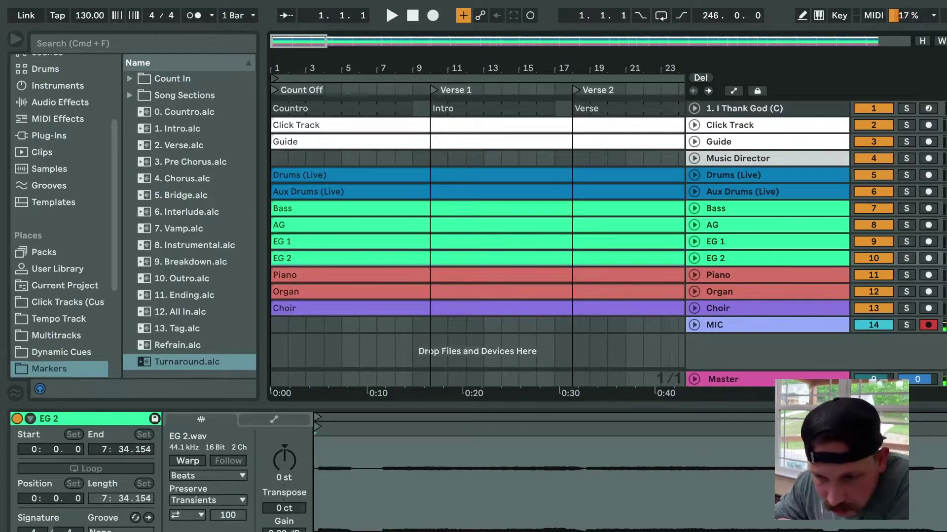
key(super+alt+b)
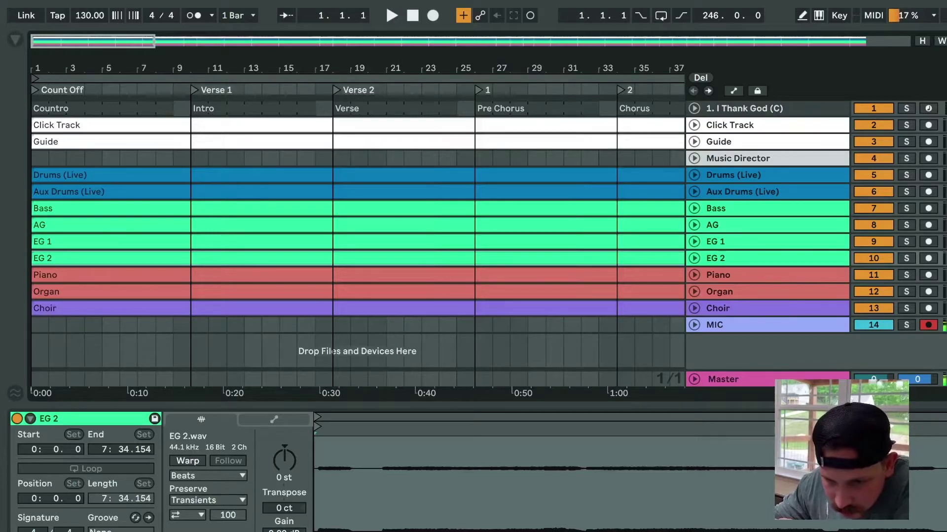
- Play the arrangement from the Verse 1 locator at bar 10 to check its marker clip
click(194, 90)
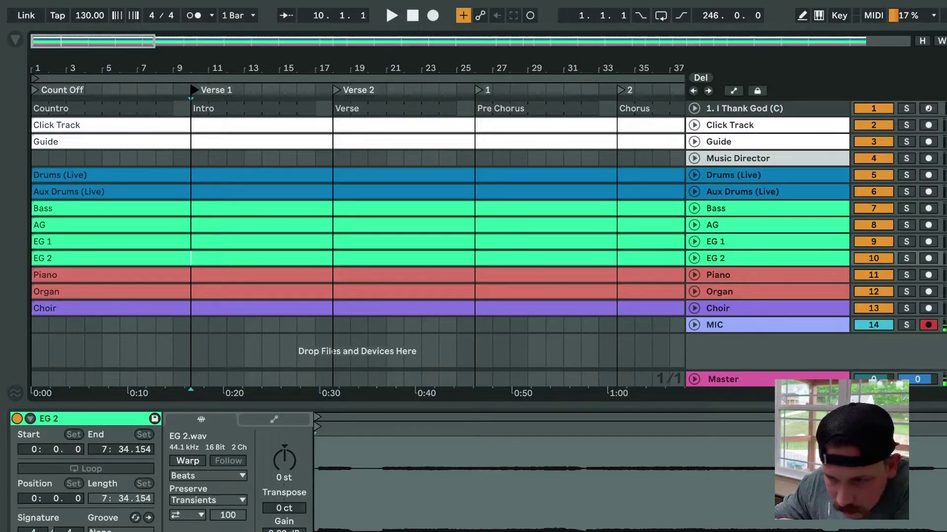
scroll(356, 217, right, 6)
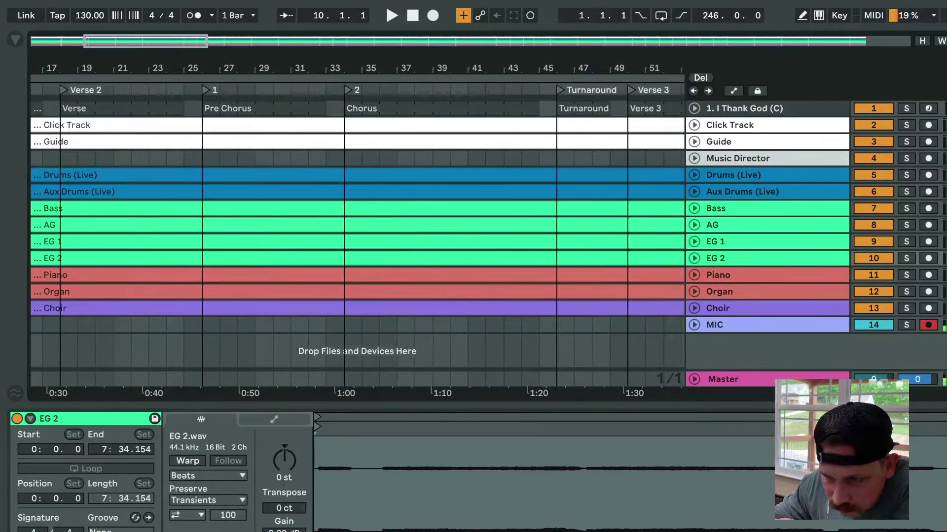
scroll(357, 217, left, 6)
key(space)
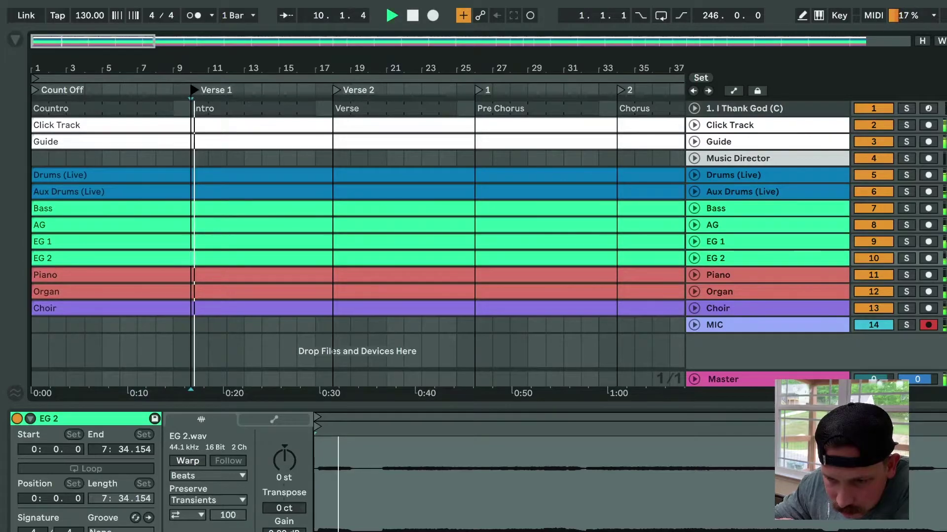
- Rename the Intro marker clip at bar 10 as "Verse 1"
click(203, 108)
key(super+r)
text(Verse)
key(Return)
key(Tab)
key(Tab)
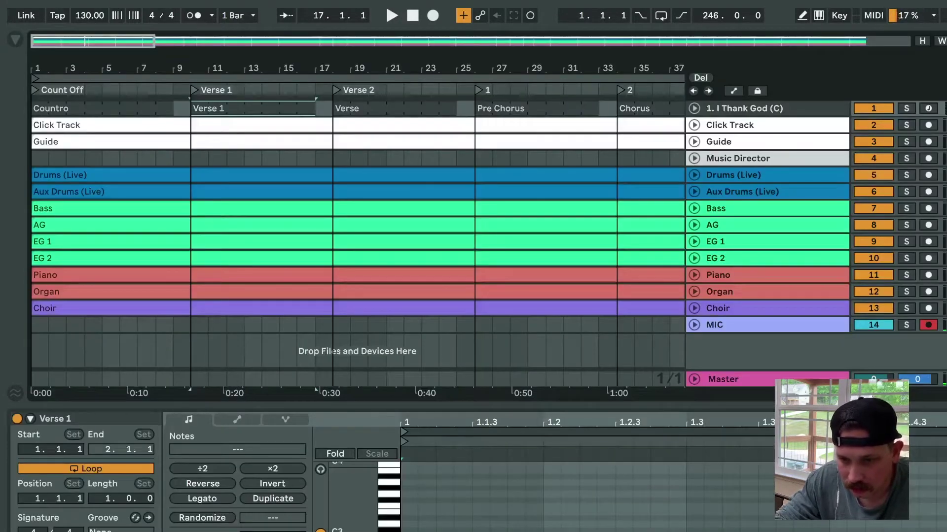
- Rename the Verse marker clip at bar 18 as "Verse 2"
click(347, 109)
key(super+r)
key(Right)
text(2)
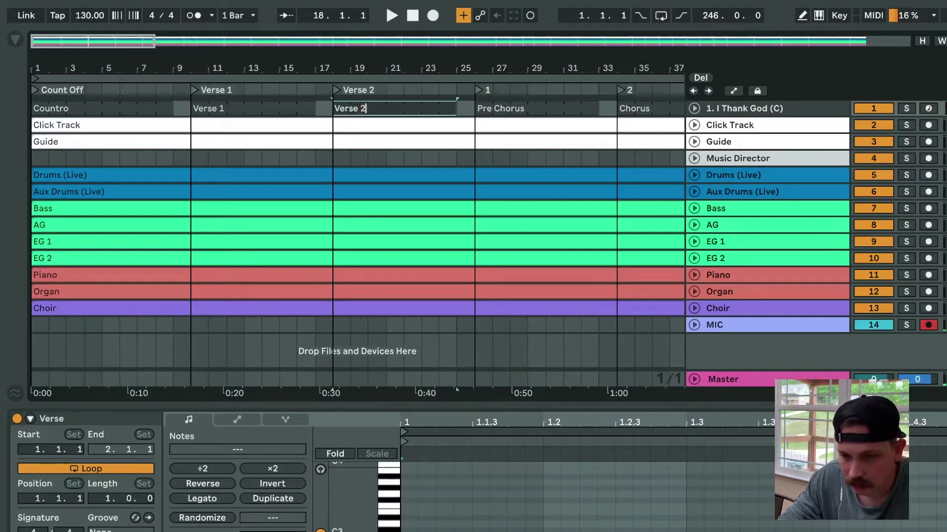
key(Return)
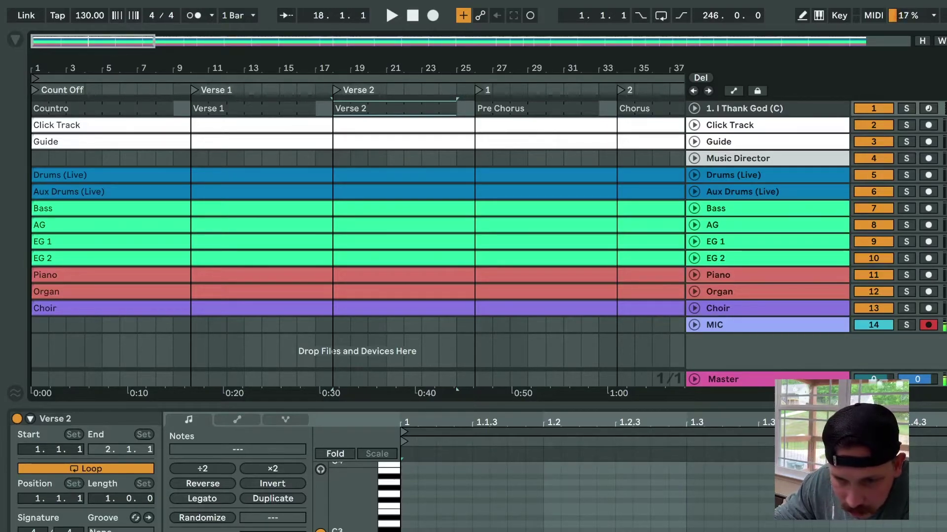
- Insert a new audio track and move it above the song-title marker track
click(754, 109)
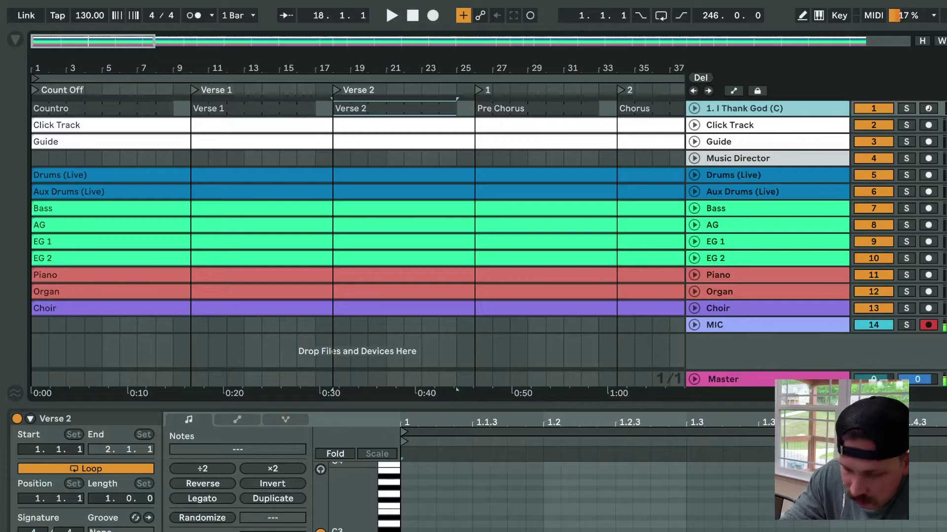
key(ctrl+t)
drag(754, 125, 754, 104)
- Place the Ableton Live 9 Tempo Project clip from the Tempo Track folder at bar 1 of the new audio track and extend it to bar 253
key(super+alt+b)
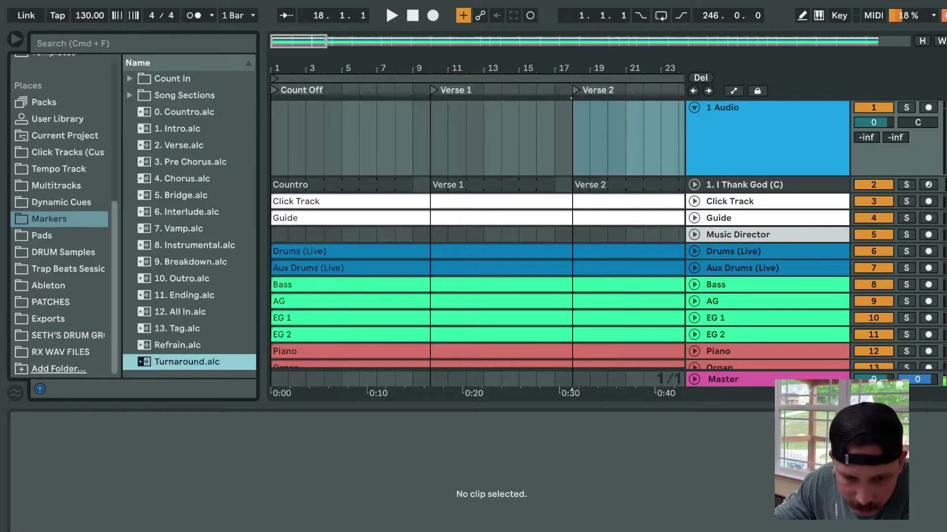
click(59, 189)
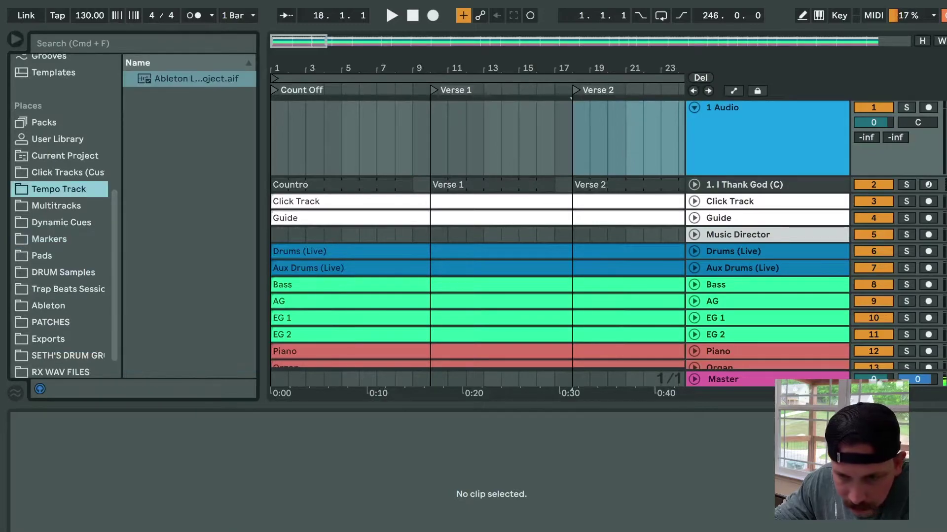
drag(196, 78, 767, 108)
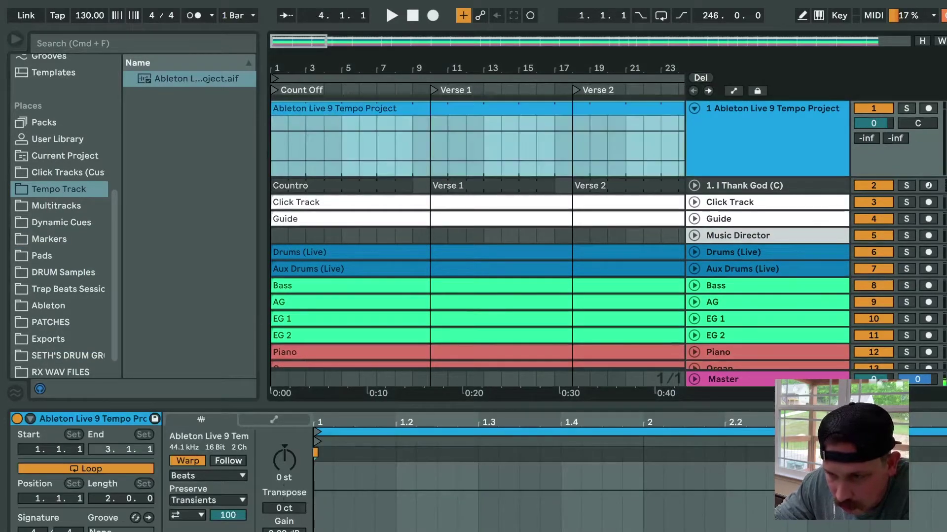
key(w)
drag(314, 108, 671, 109)
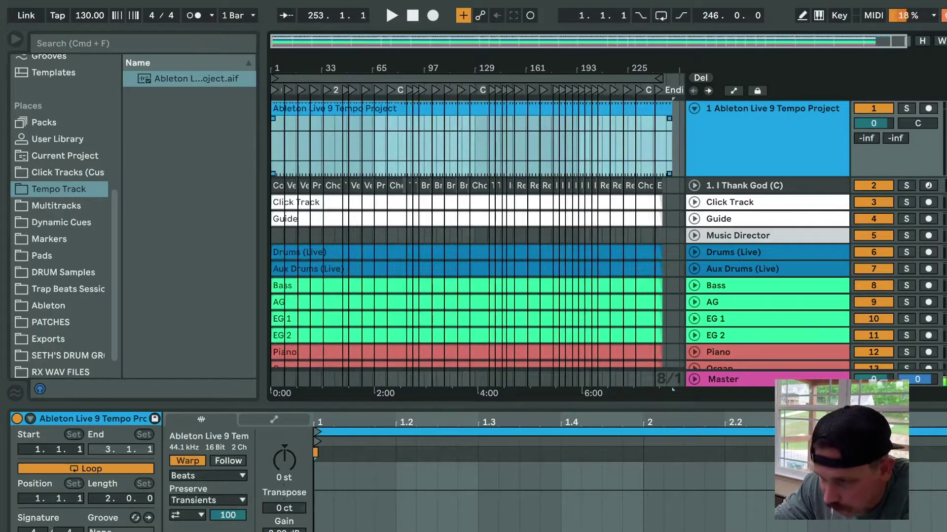
- Rename the new top audio track as "Tempo Track"
click(759, 129)
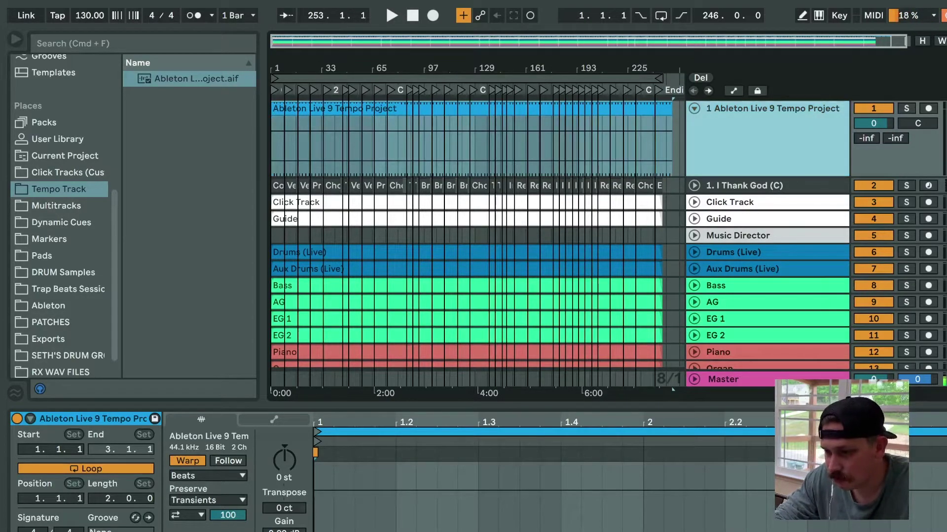
key(super+r)
text(Tempo Tr)
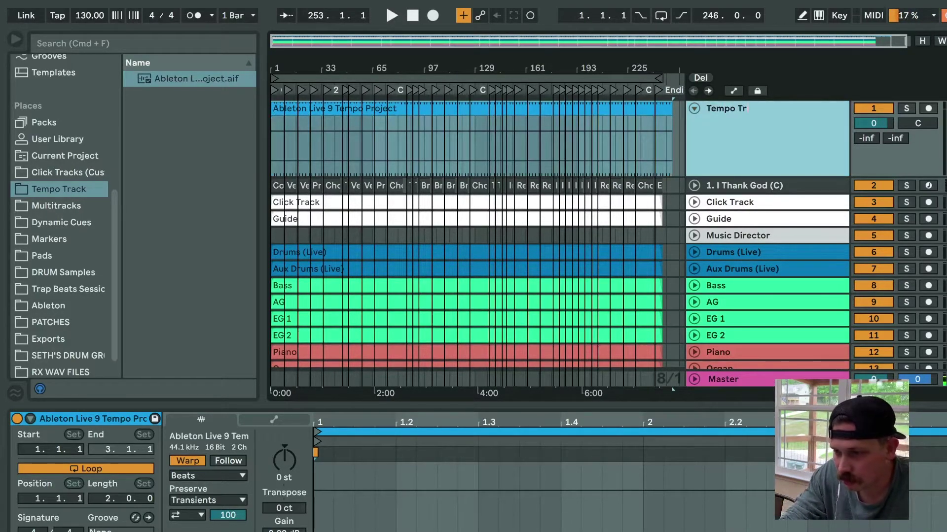
text(ack)
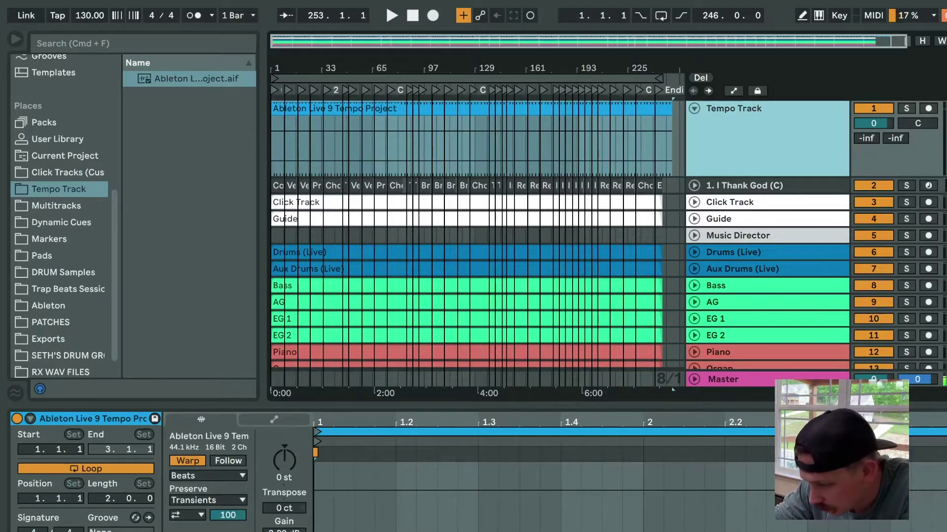
- Colour the Tempo Track and its clip dark pink
click(723, 380)
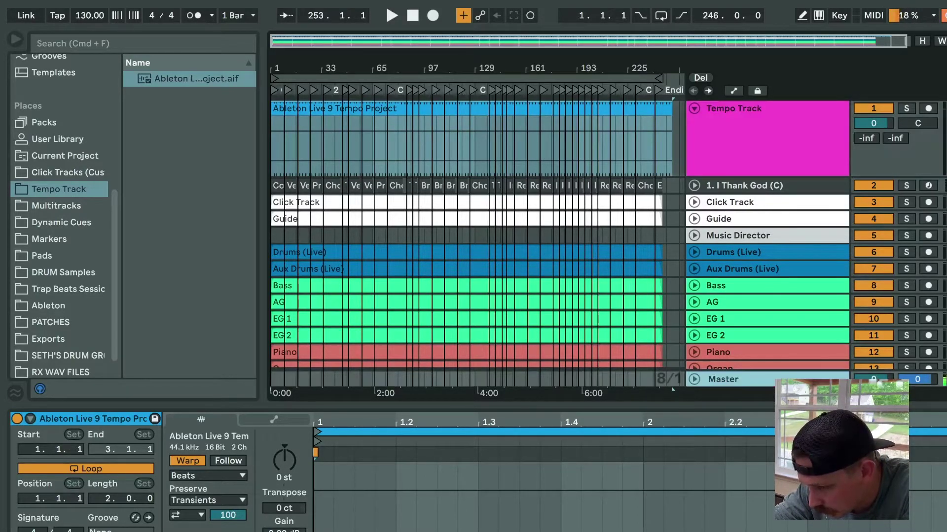
click(675, 143)
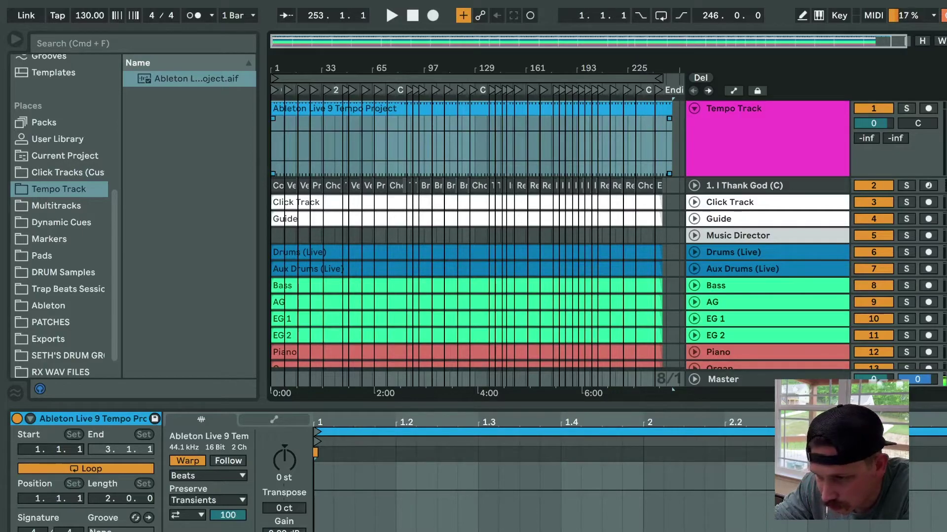
click(677, 143)
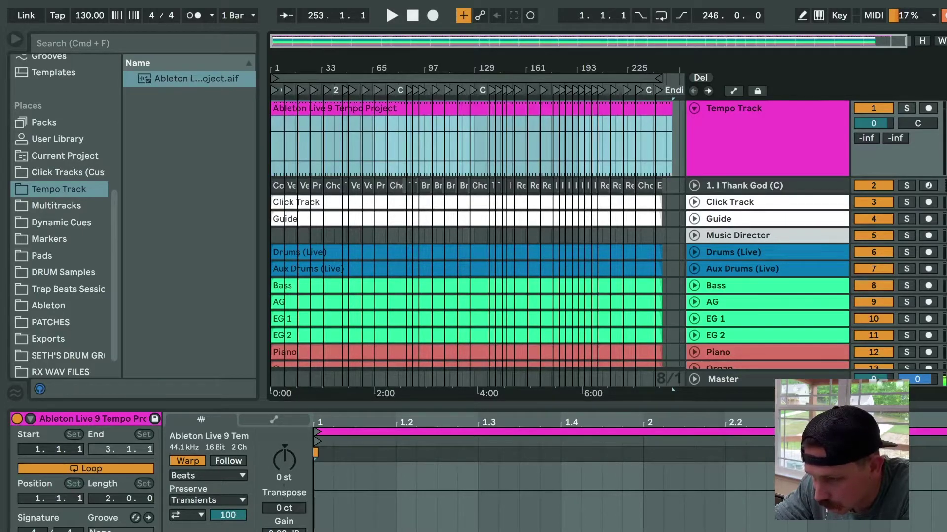
click(768, 138)
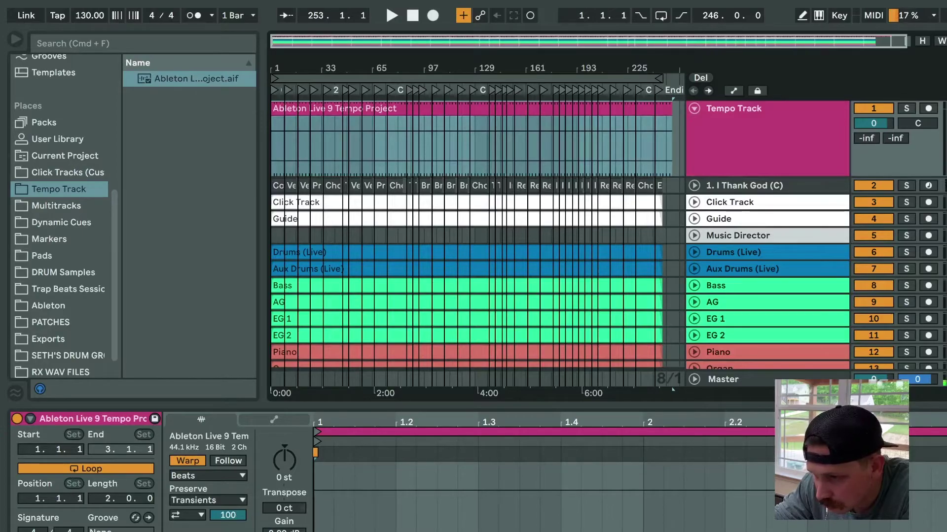
- Fold the Tempo Track to a single-row height
click(694, 109)
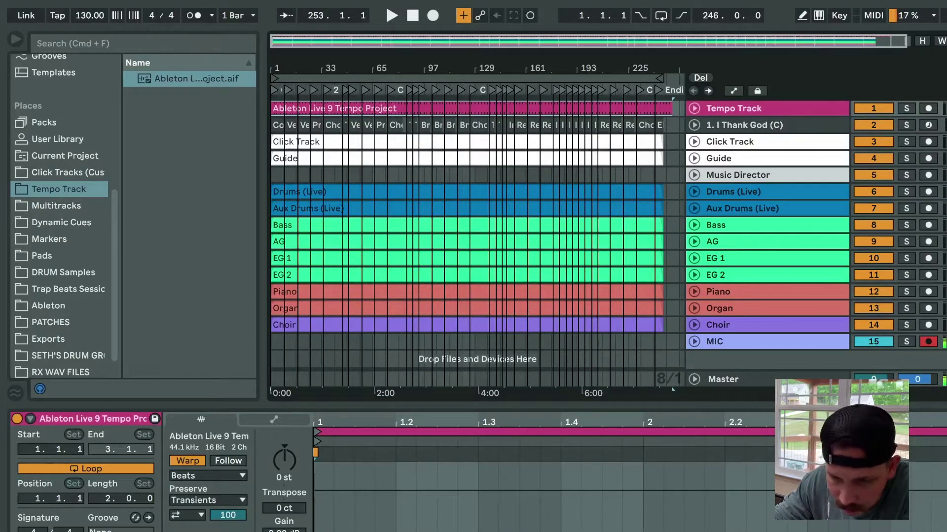
click(695, 108)
click(694, 108)
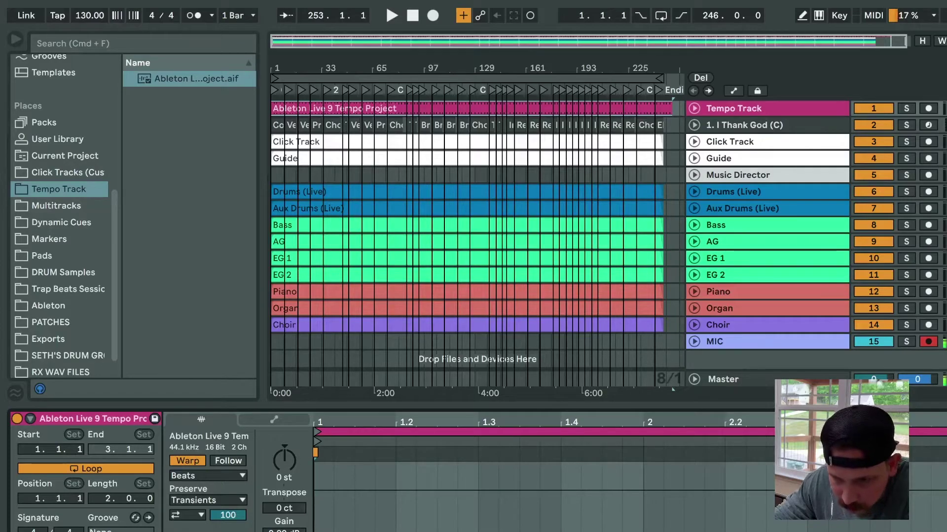
- Warp the Click Track, Guide, Drums (Live) and Aux Drums (Live) clips in Beats mode
click(663, 141)
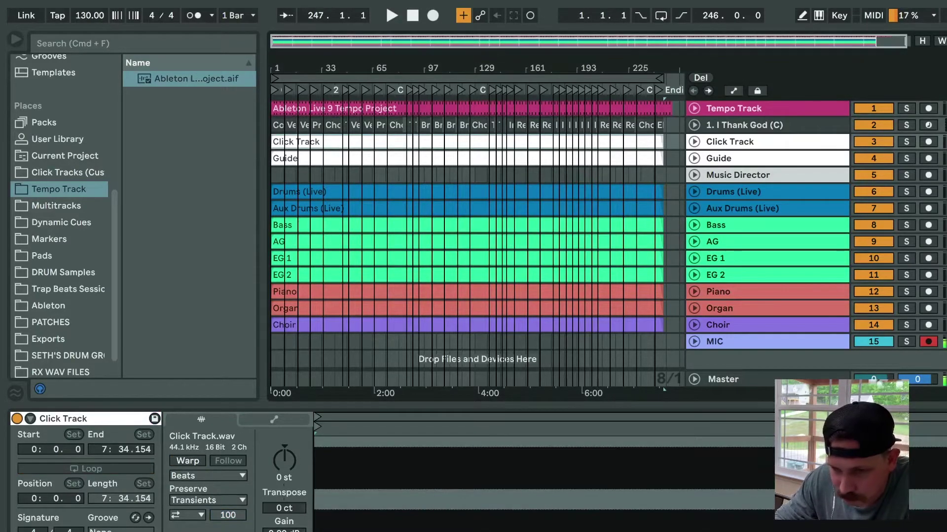
key(shift+Down)
key(shift+Down)
key(shift+Down)
key(shift+Down)
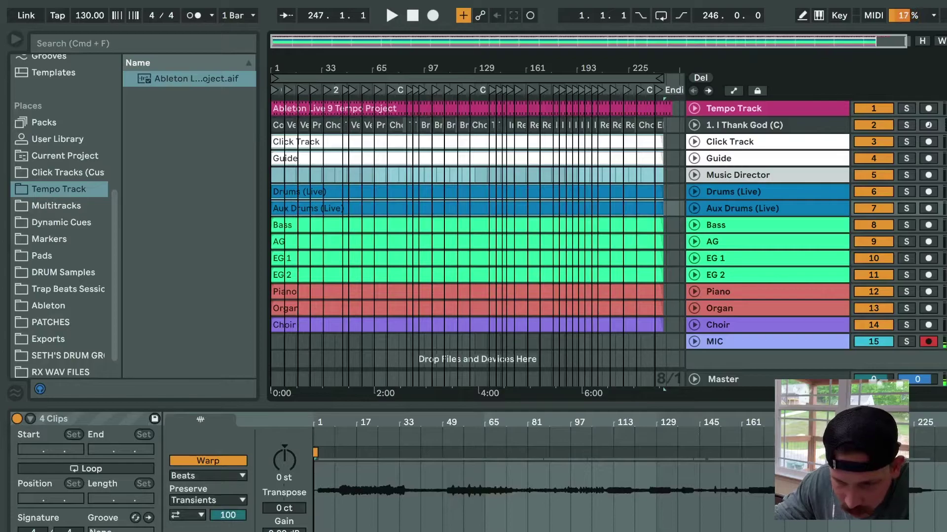
- Set the seven clips from Bass down to Choir to the Pro warp mode and enable warping on them
key(Down)
scroll(477, 232, down, 1)
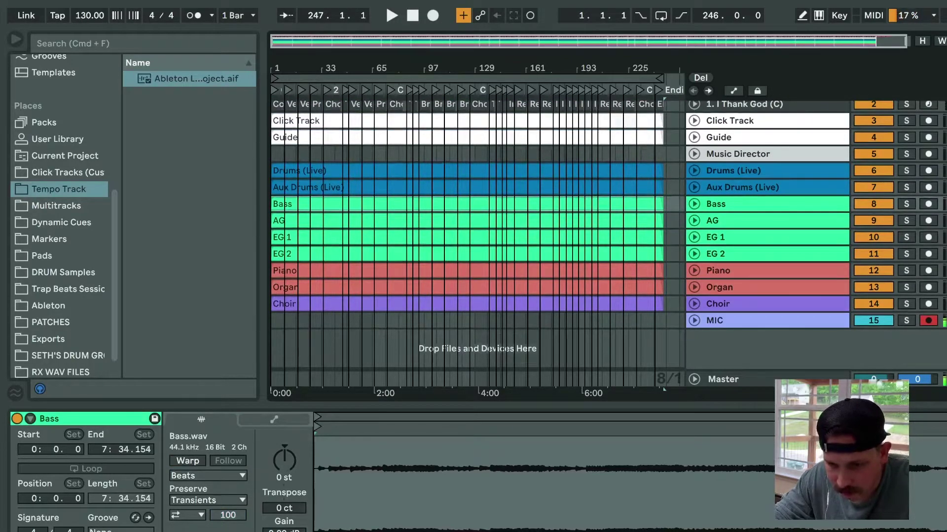
shift+click(467, 304)
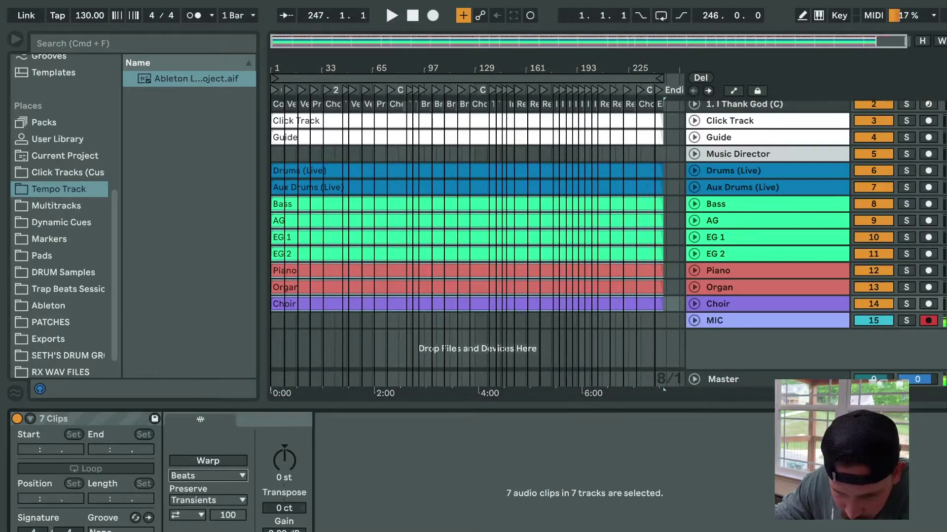
click(208, 476)
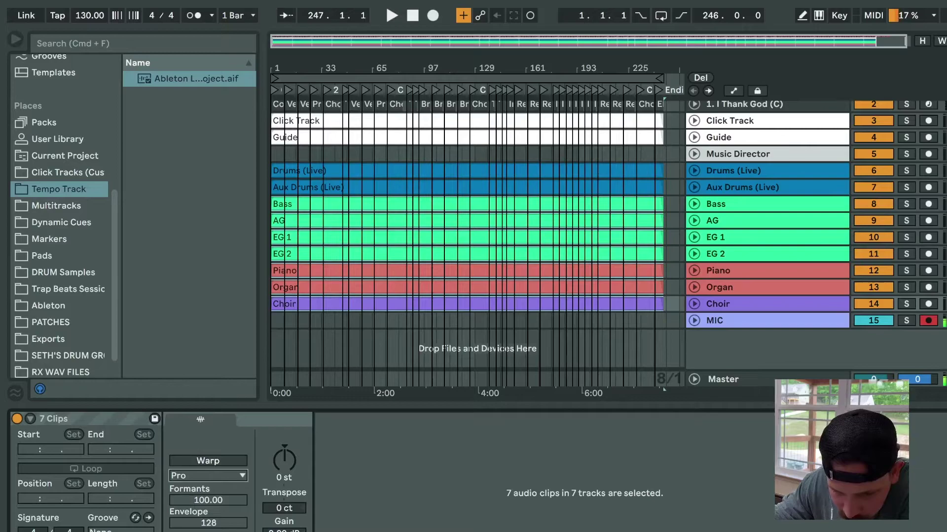
click(207, 461)
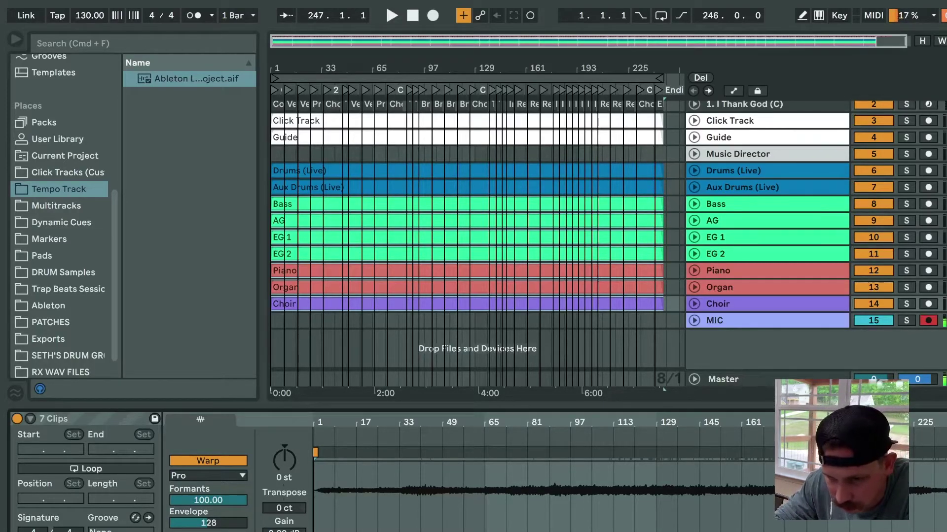
- Switch the Ableton Live 9 Tempo Project clip on the Tempo Track from tempo follower to Lead
scroll(468, 207, up, 2)
click(468, 209)
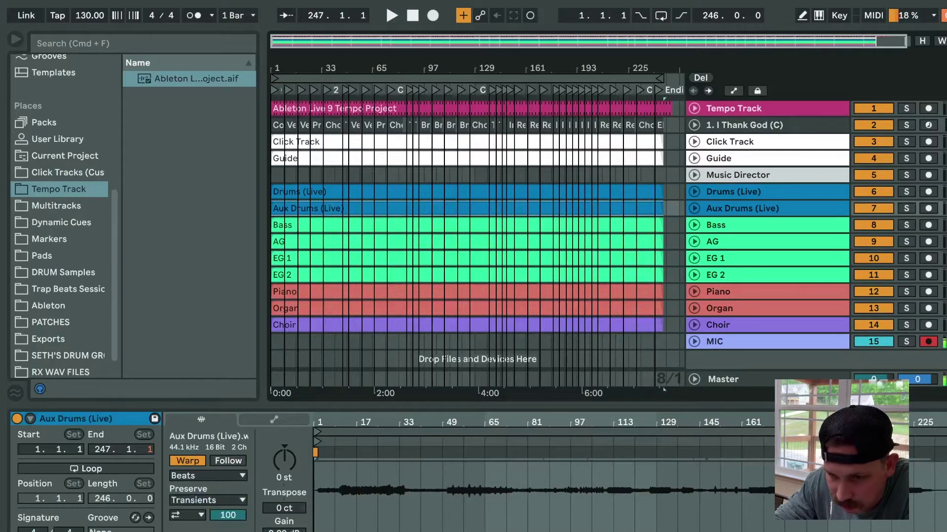
click(671, 108)
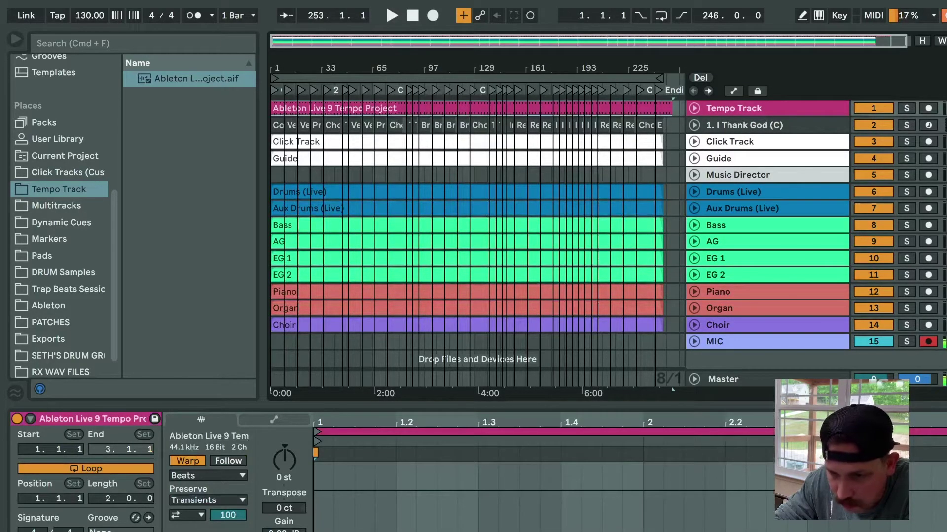
click(228, 461)
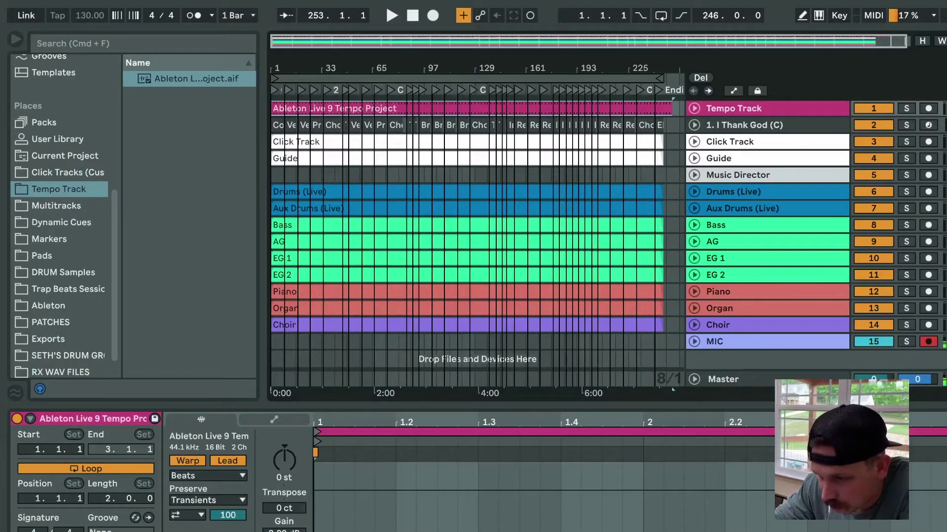
- Unfold the Music Director and Guide tracks to full height
click(694, 175)
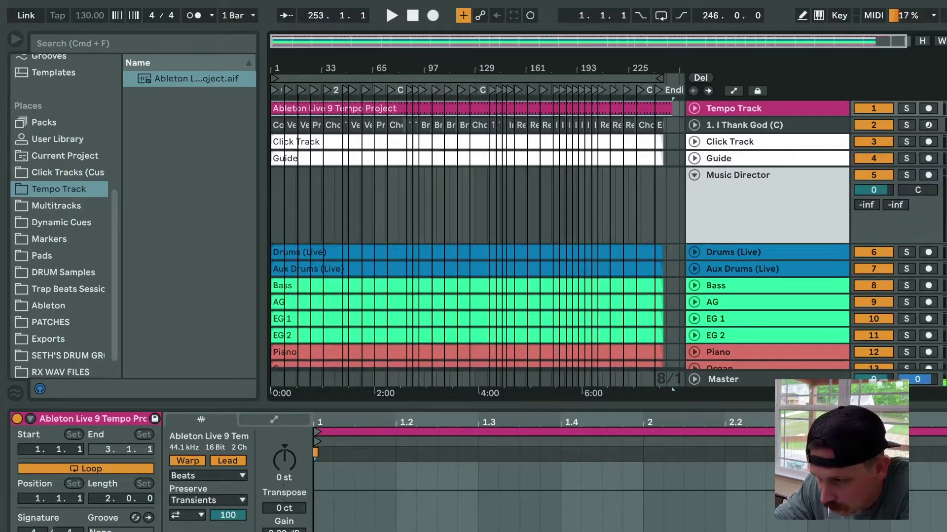
click(694, 159)
drag(307, 68, 444, 128)
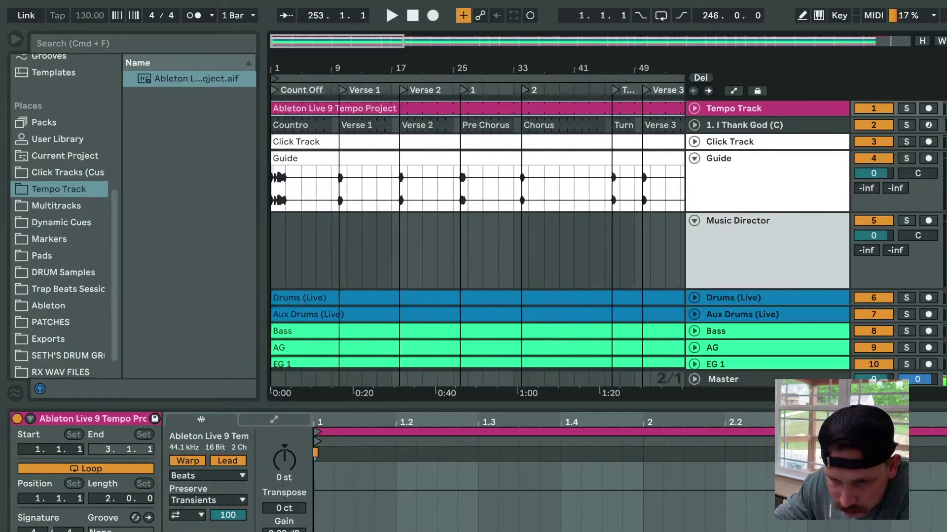
drag(303, 68, 340, 103)
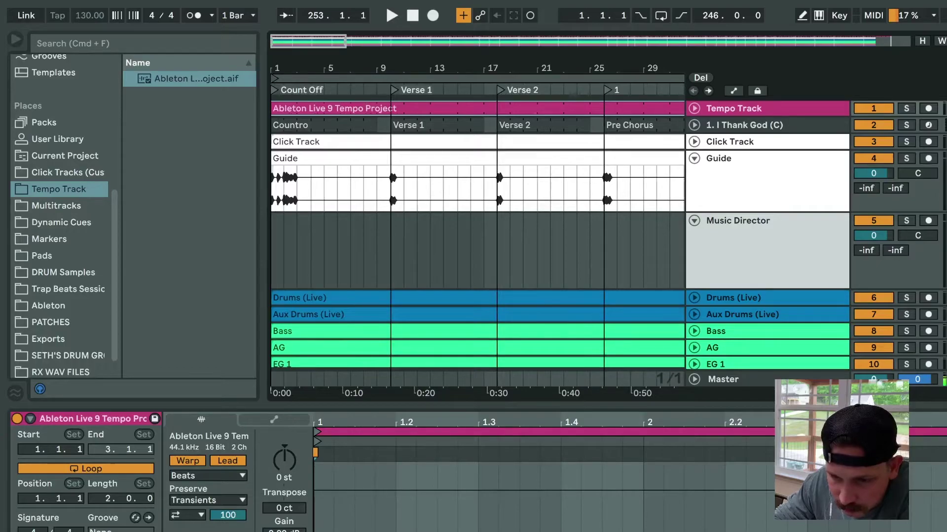
- Listen to the Guide track's spoken count from bar 2 to just past bar 3
scroll(477, 222, down, 5)
scroll(477, 222, up, 5)
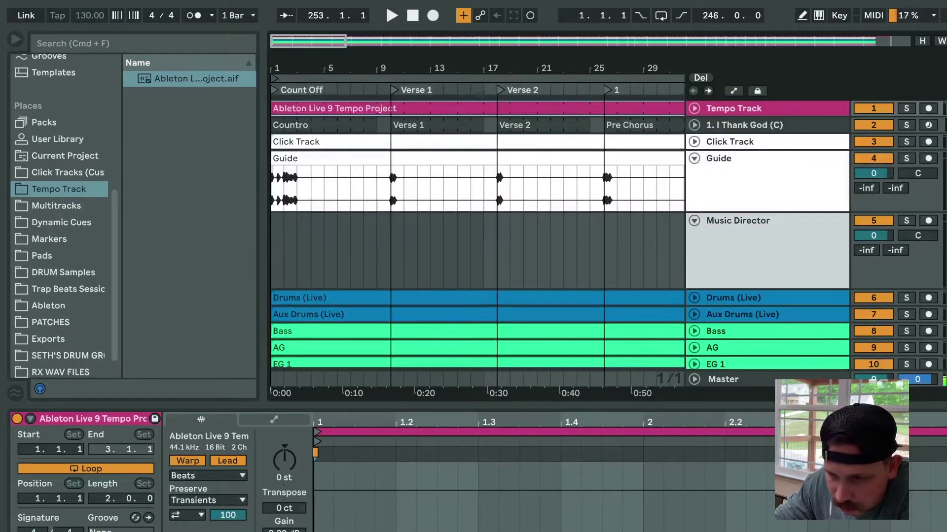
scroll(477, 221, down, 5)
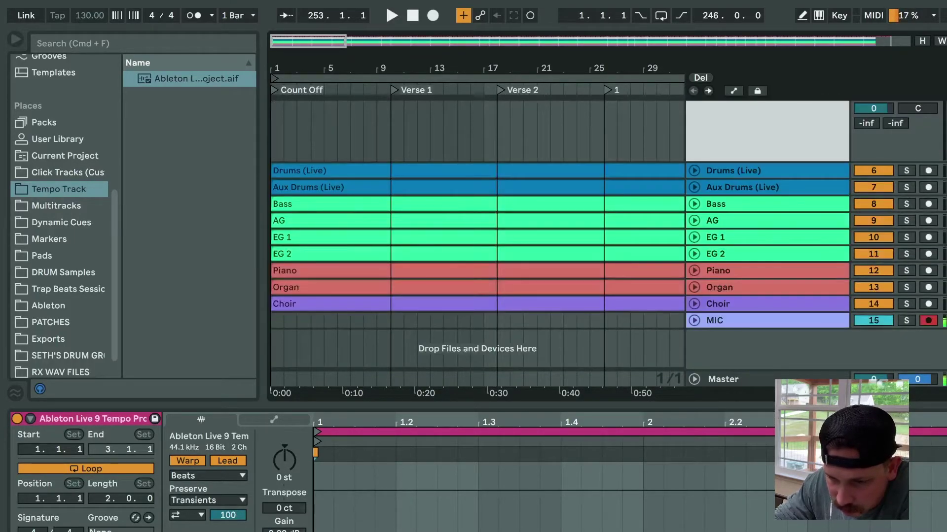
scroll(478, 222, up, 5)
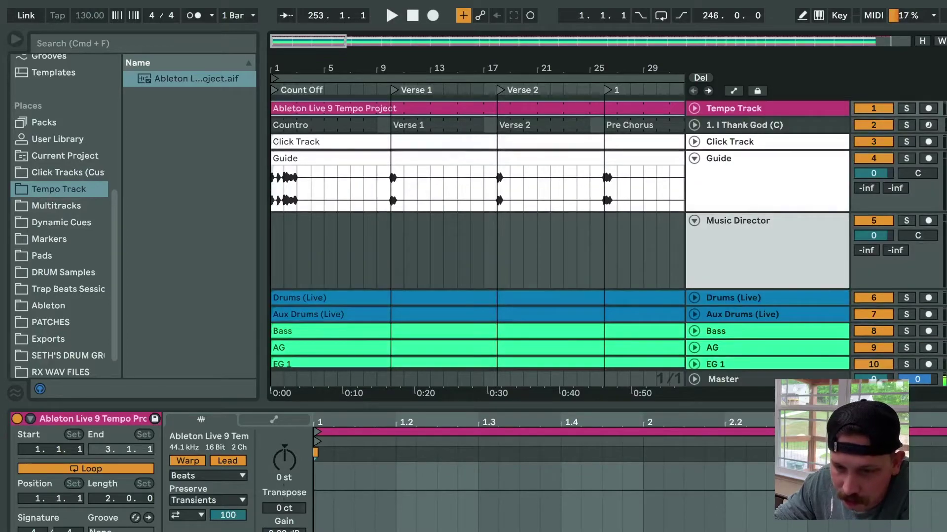
scroll(297, 187, up, 5)
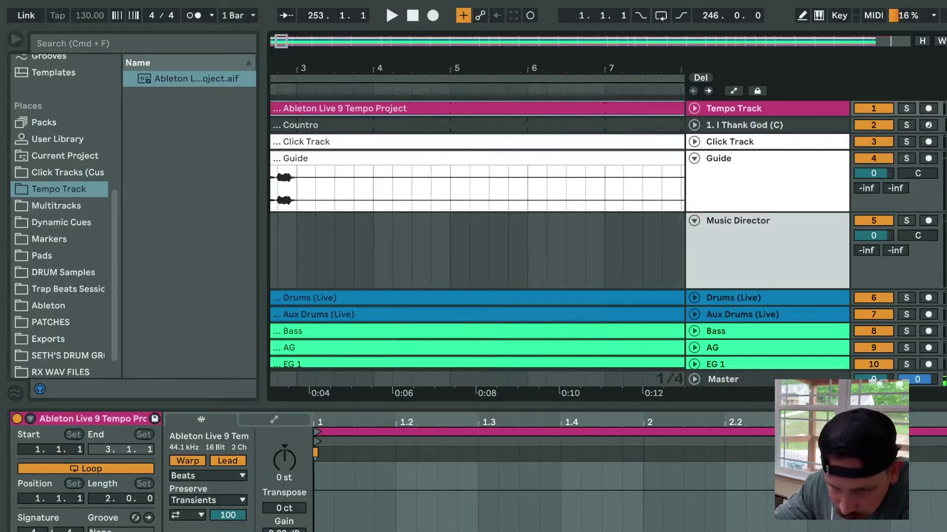
scroll(297, 187, left, 3)
click(348, 251)
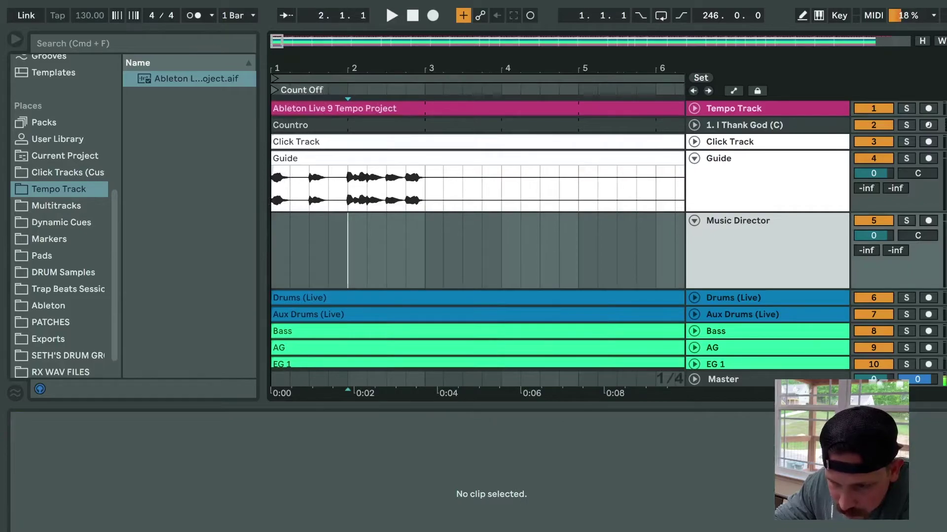
key(space)
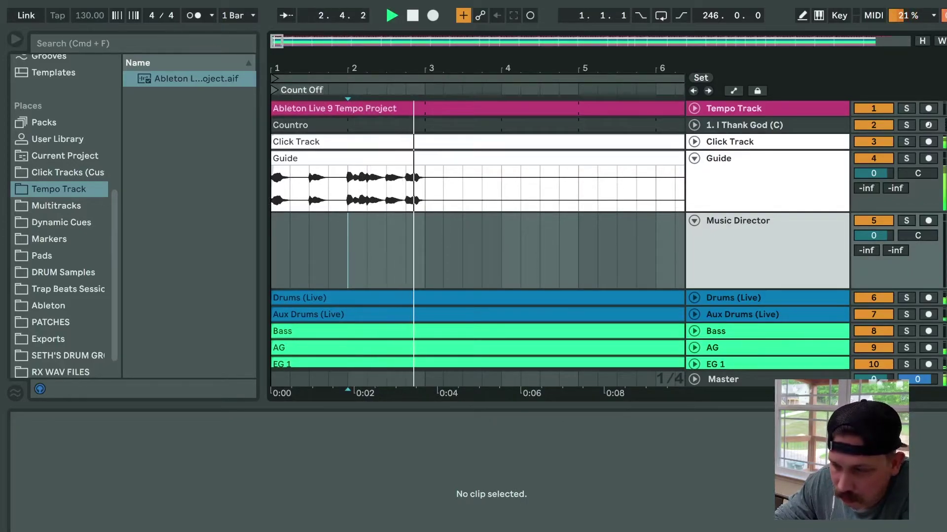
key(space)
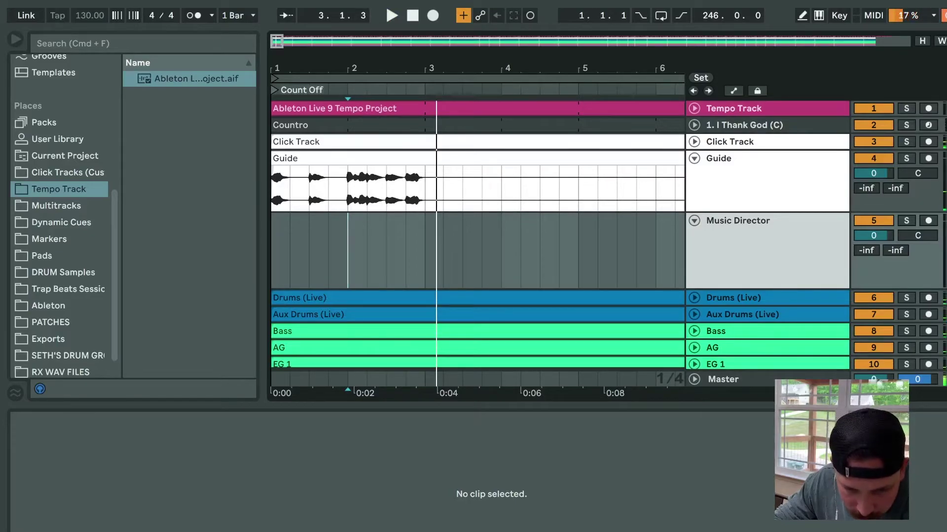
- Open the Song Sections folder under Markers and preview the English count samples 1 and 2
scroll(62, 217, down, 2)
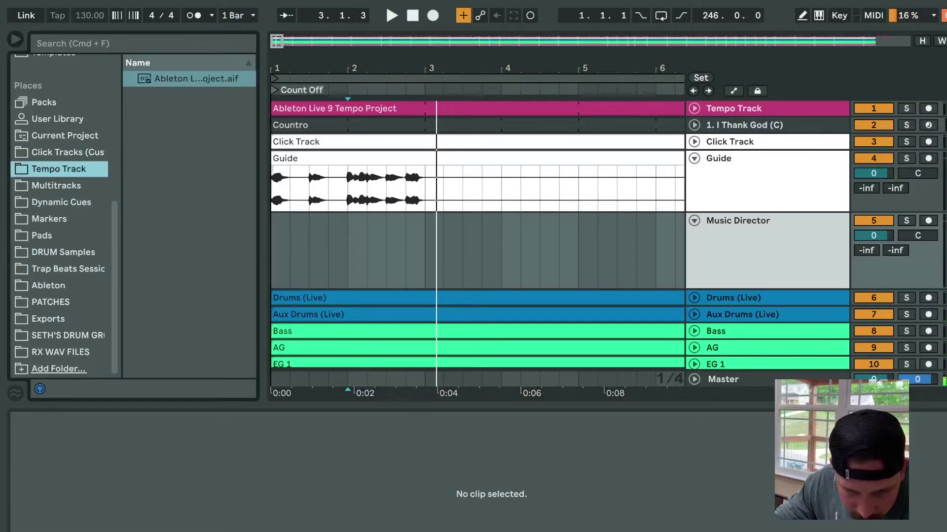
click(61, 203)
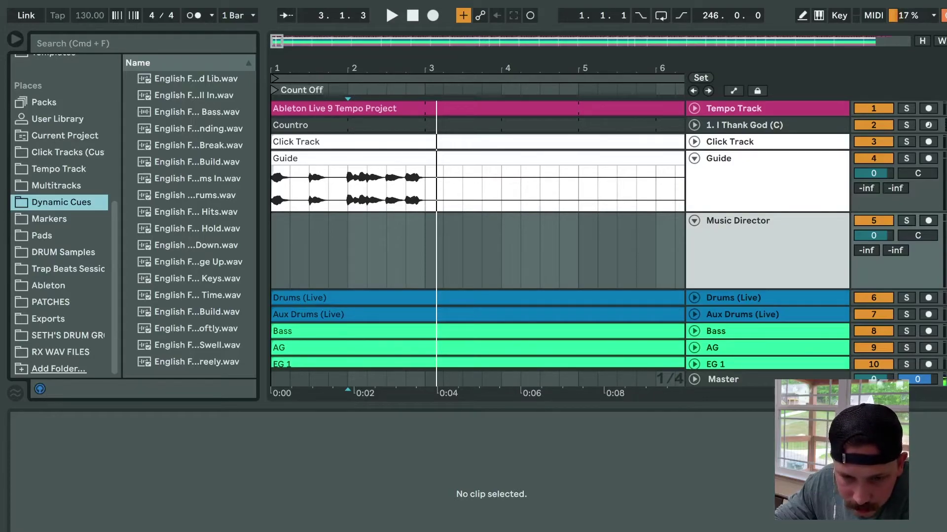
click(49, 219)
click(130, 96)
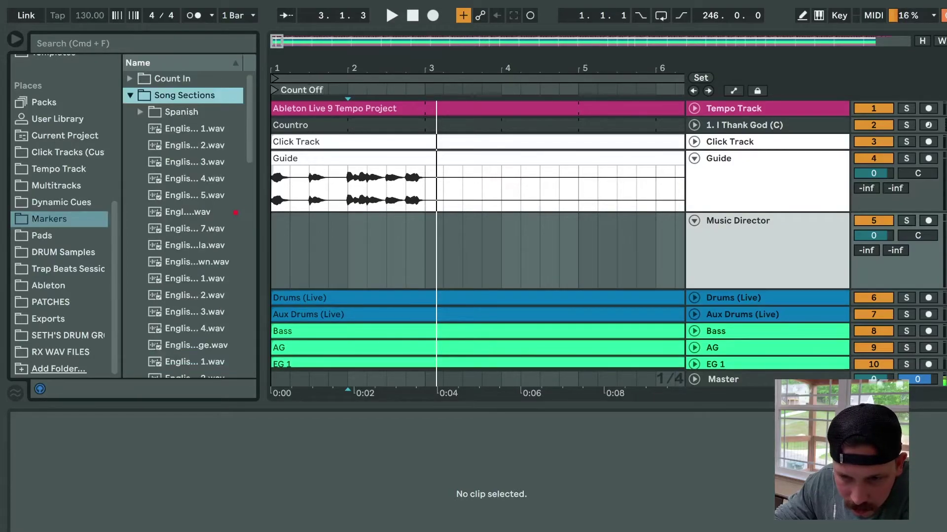
click(194, 129)
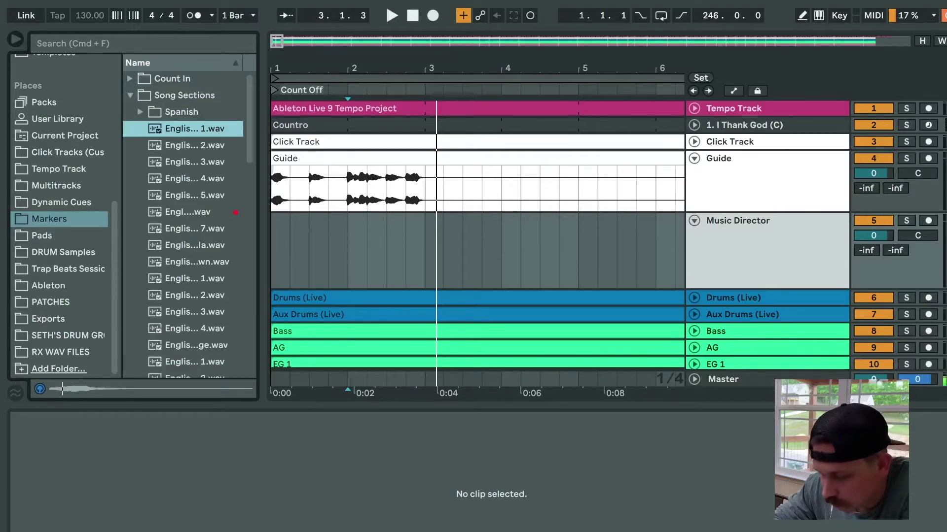
click(194, 145)
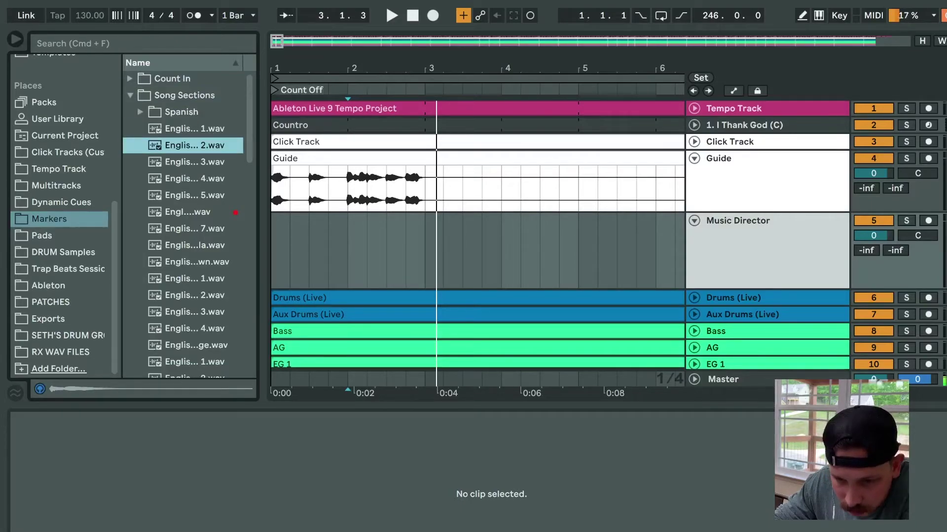
- Place the English Female count samples 2, 3 and 4 on beats 2 to 4 of bar 2 in the Music Director track, ending at bar 3
drag(194, 145, 370, 231)
drag(194, 162, 390, 232)
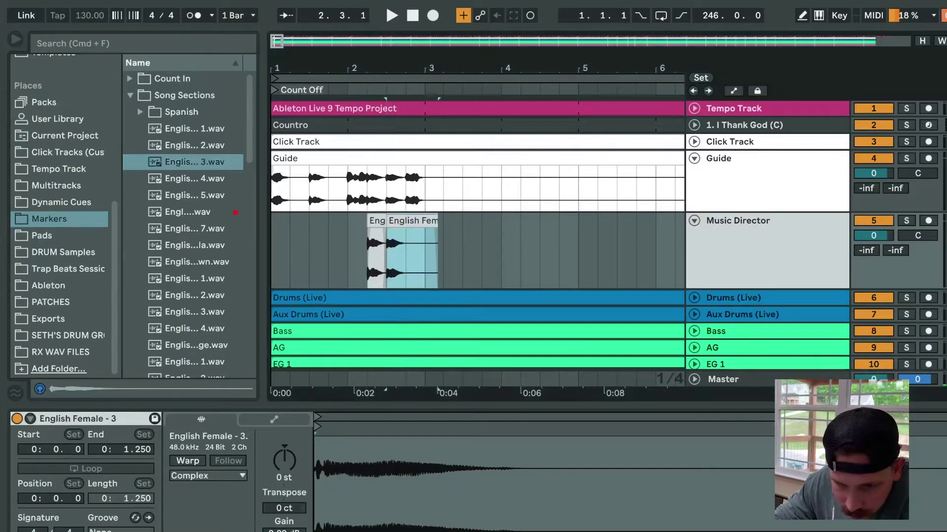
drag(194, 179, 425, 221)
click(462, 257)
- Consolidate bar 2 of the Music Director track into one clip and rename it "Countro"
drag(347, 256, 425, 256)
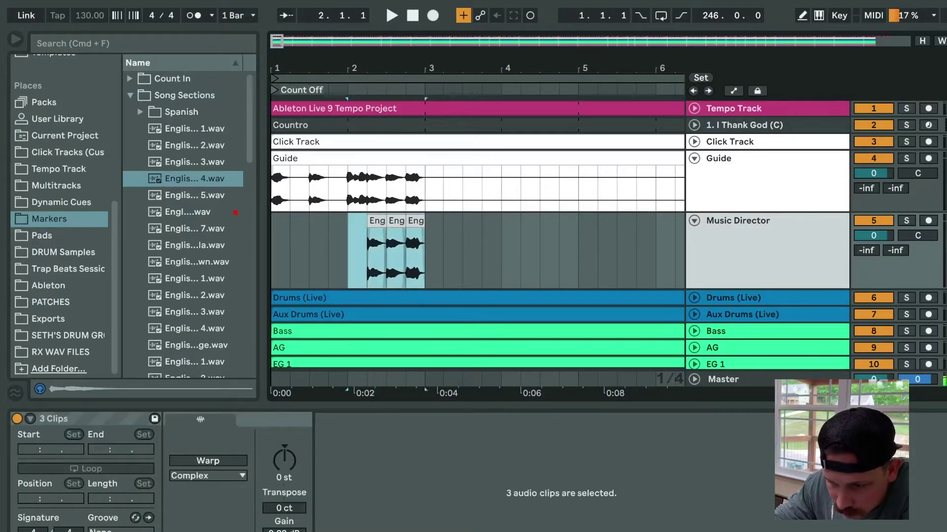
key(super+j)
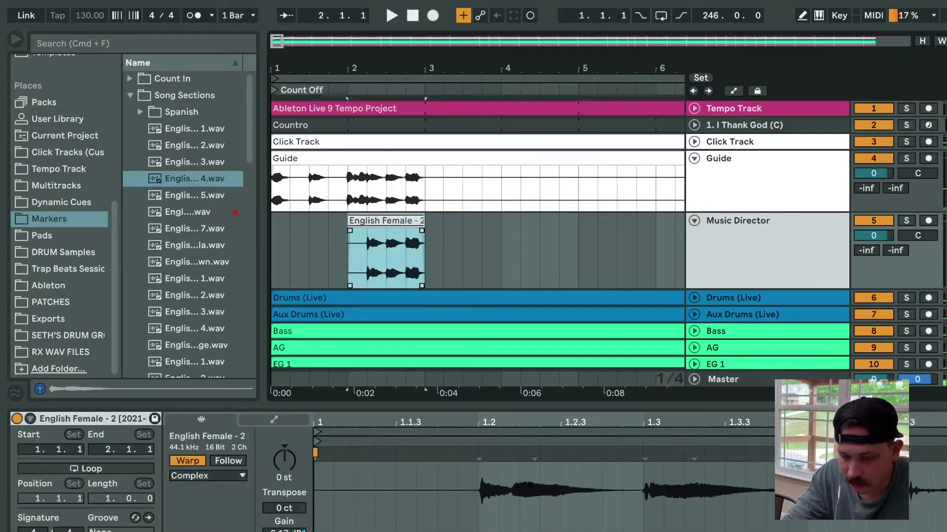
key(super+r)
text(Countro)
key(Return)
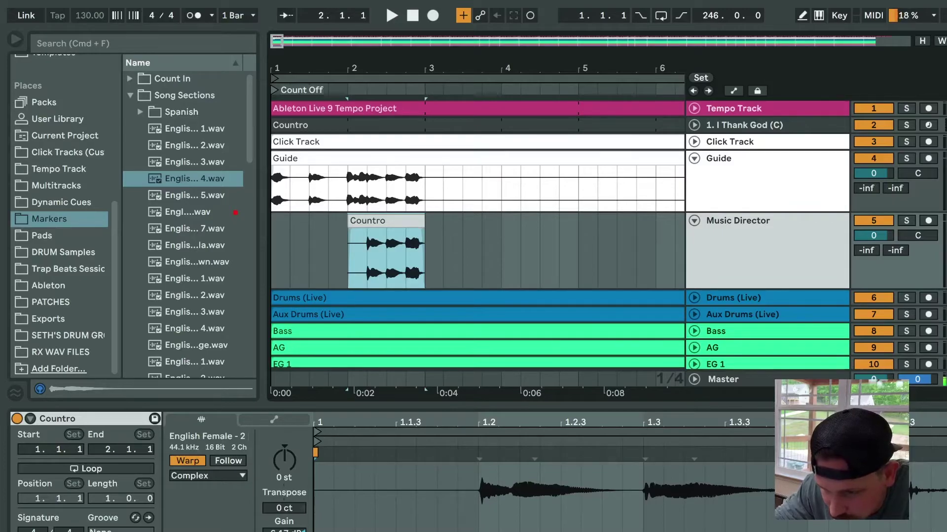
- Cut the Countro clip from bar 2 of the Music Director track and paste it at bars 10, 18 and 26
key(Delete)
scroll(477, 187, down, 5)
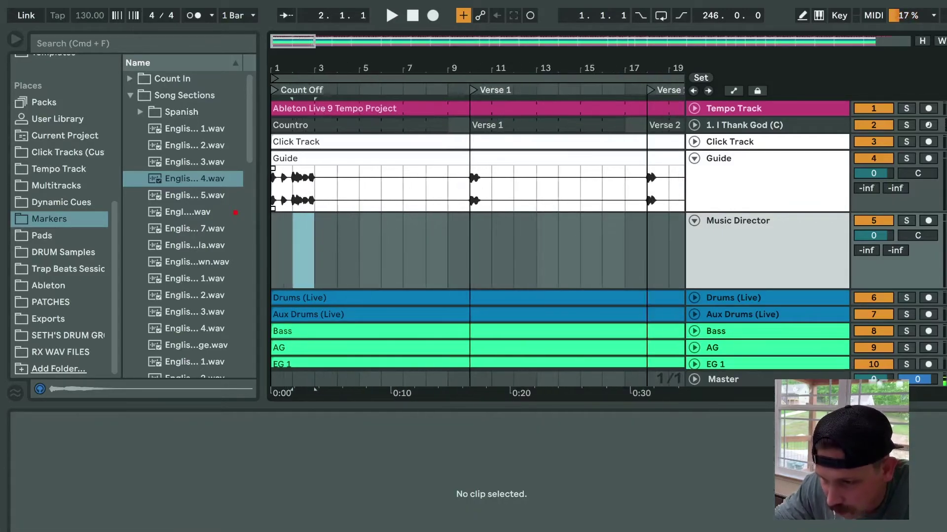
click(470, 251)
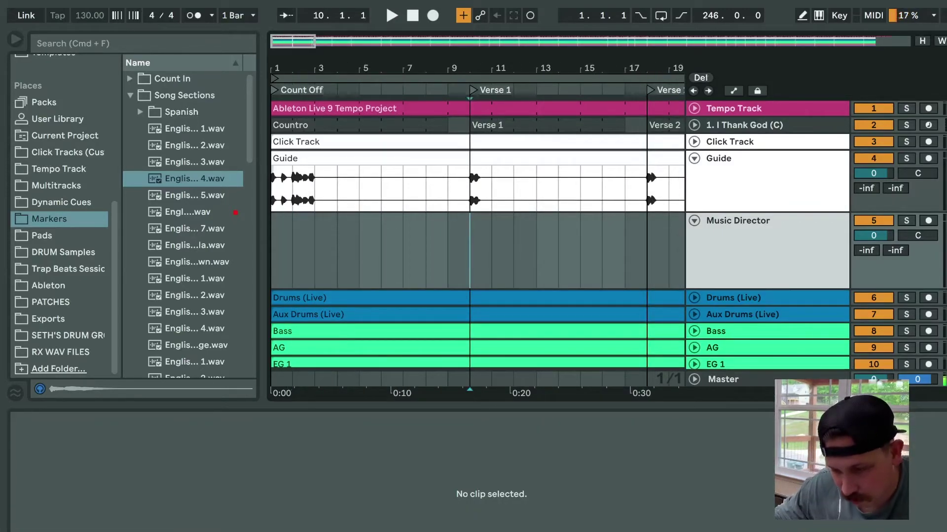
key(super+v)
click(647, 250)
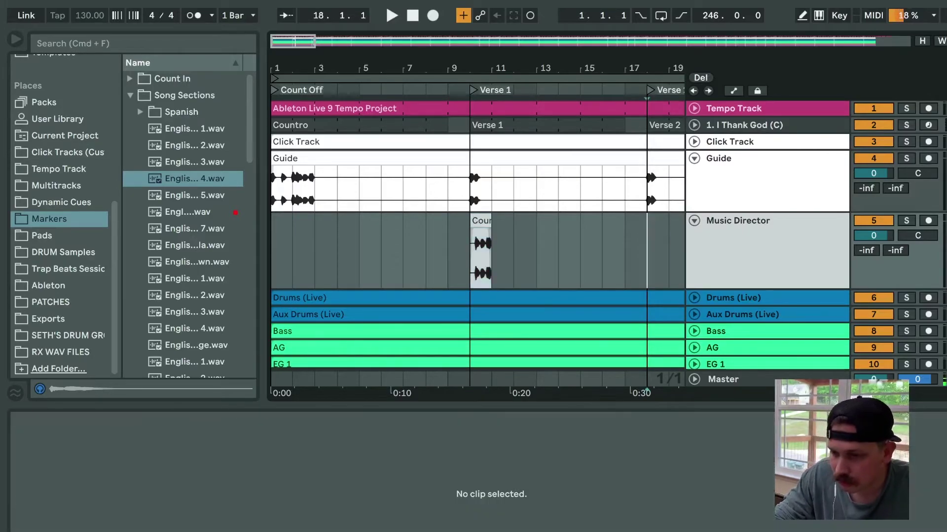
key(super+v)
scroll(591, 250, right, 5)
click(549, 250)
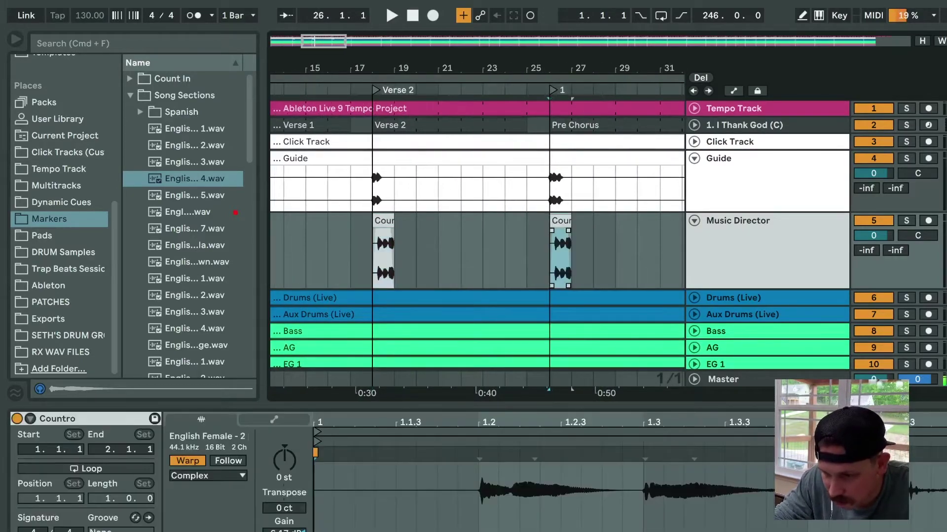
key(super+v)
- Play the session from bar 18 to hear the count clip against the Guide's Verse 2 cue
scroll(493, 236, left, 5)
scroll(493, 236, down, 1)
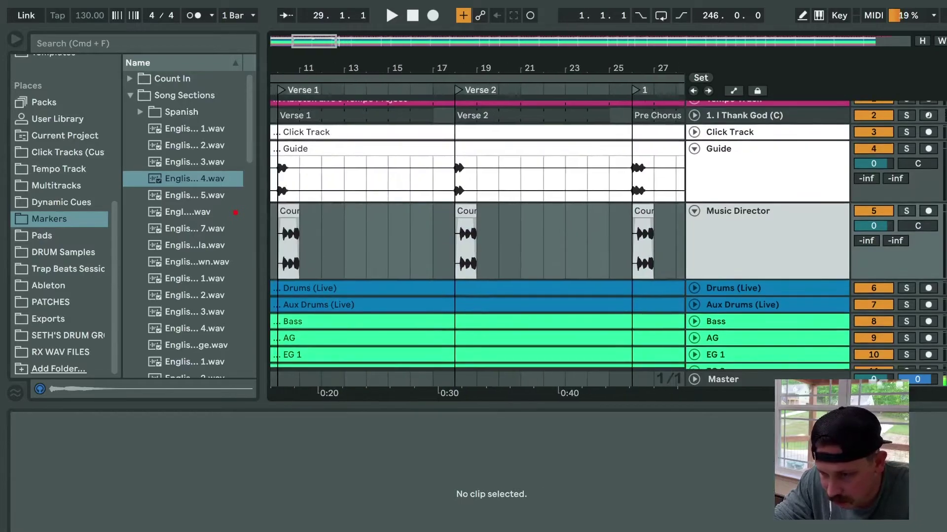
scroll(493, 236, right, 2)
scroll(493, 236, up, 1)
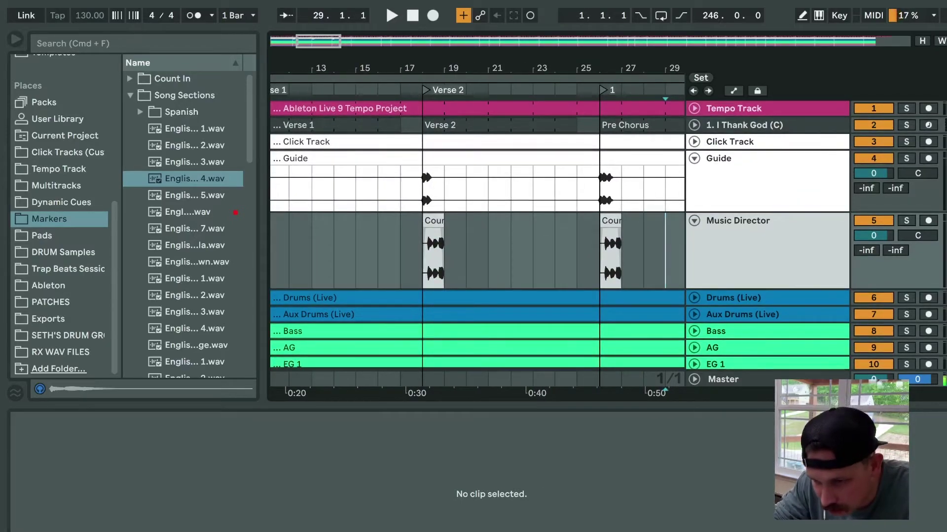
click(428, 246)
key(space)
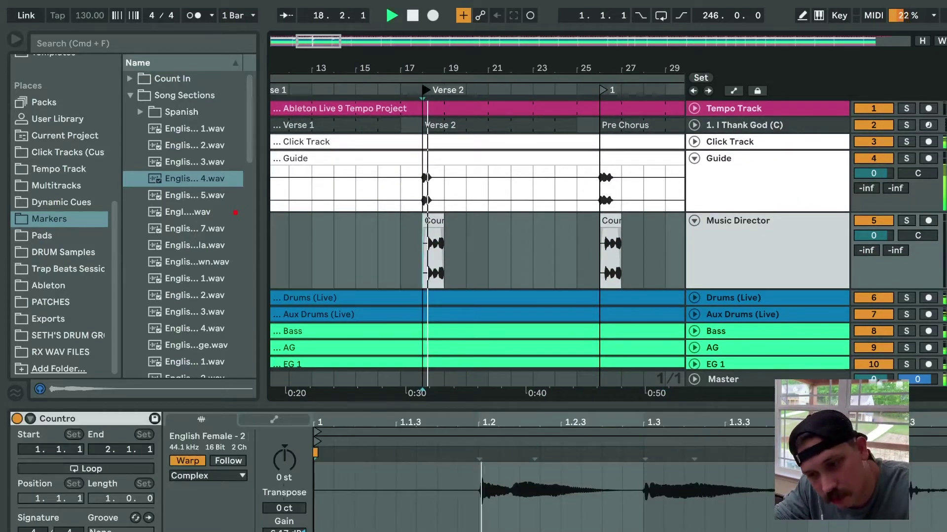
- Play the session from the Pre Chorus at bar 26, both in full and with only the Guide track soloed
key(space)
click(605, 246)
key(space)
key(space)
click(906, 158)
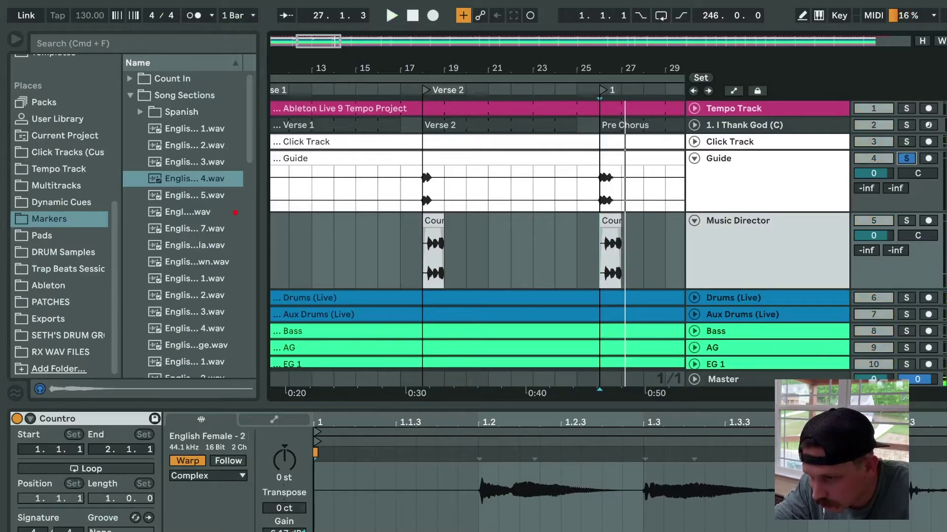
key(space)
key(space)
click(906, 159)
- Delete the Guide track's audio from about 26.2.2 to just past beat 26.3 in the Pre Chorus
scroll(609, 242, up, 10)
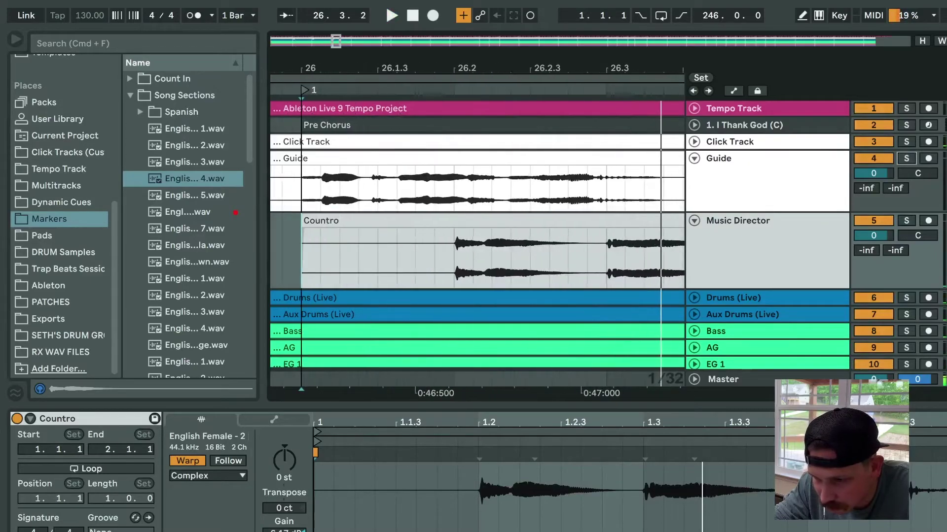
click(511, 188)
key(space)
key(space)
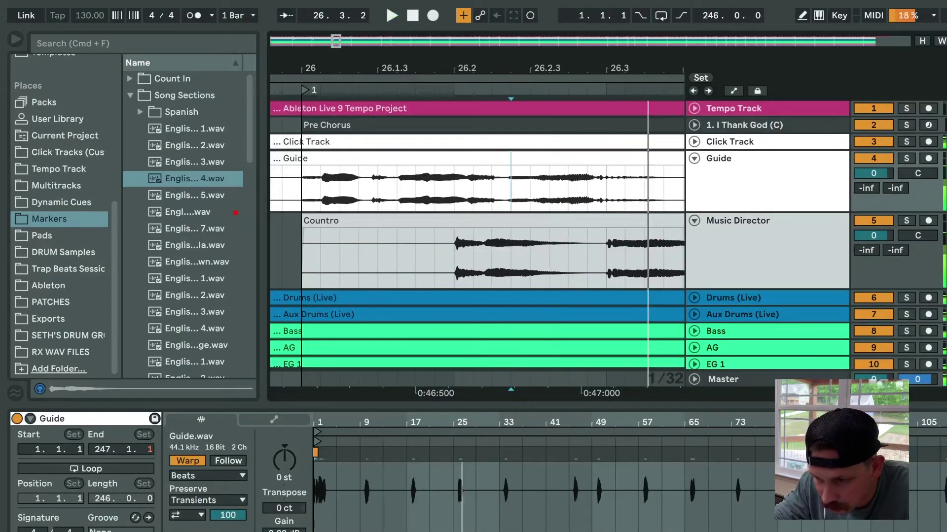
drag(510, 188, 626, 188)
key(Delete)
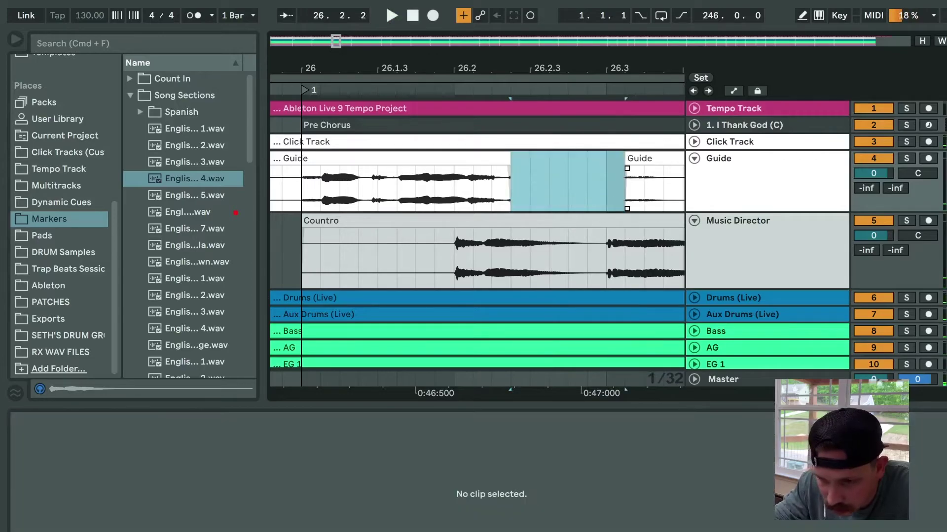
- Trim the end of the preceding Guide clip back to just past beat 26.2 with a short fade-out, and audition it from bar 26
click(301, 189)
key(space)
key(space)
drag(510, 158, 474, 159)
click(301, 188)
key(space)
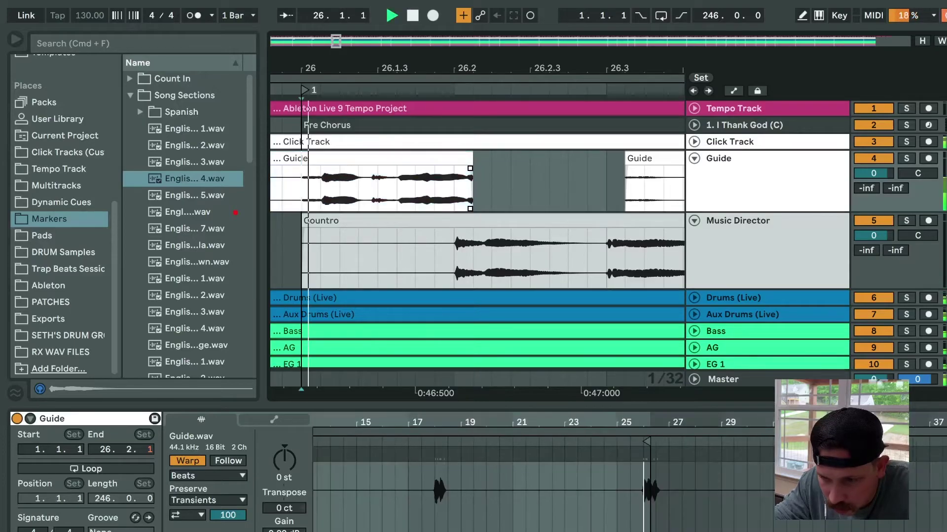
key(space)
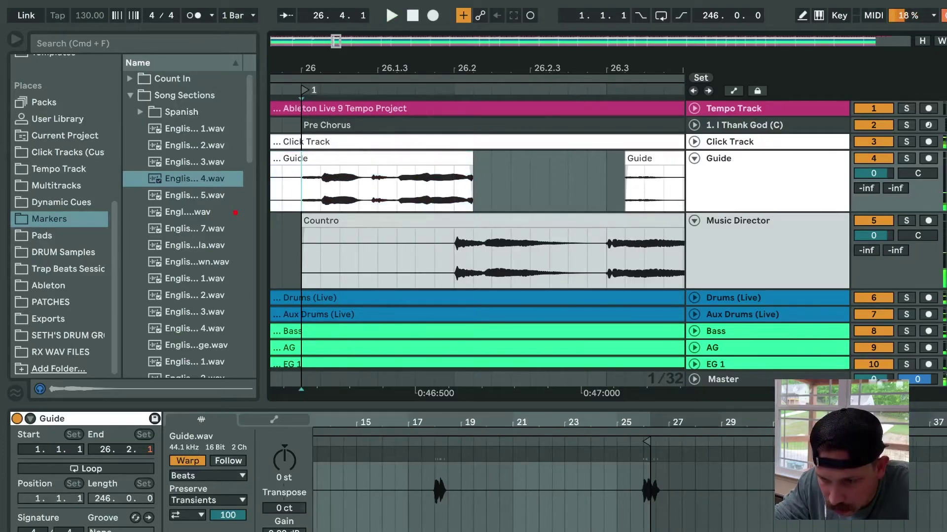
key(space)
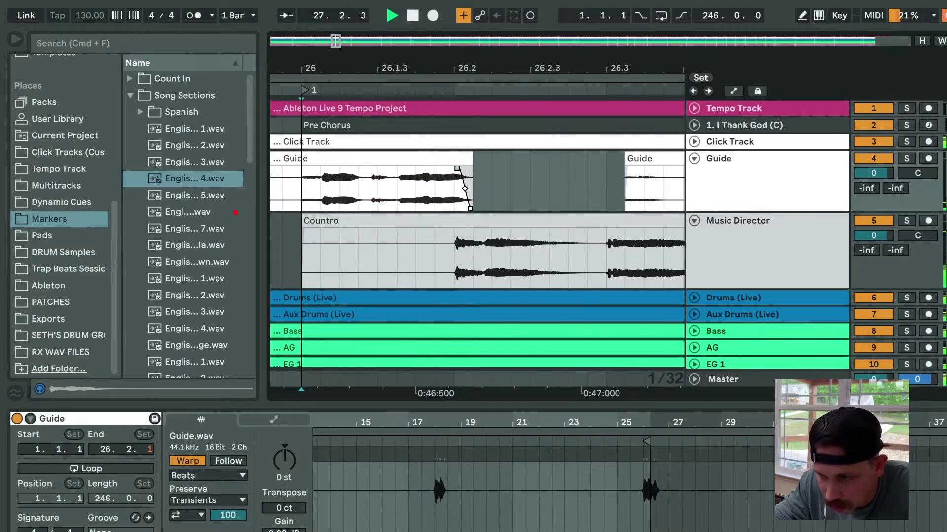
key(space)
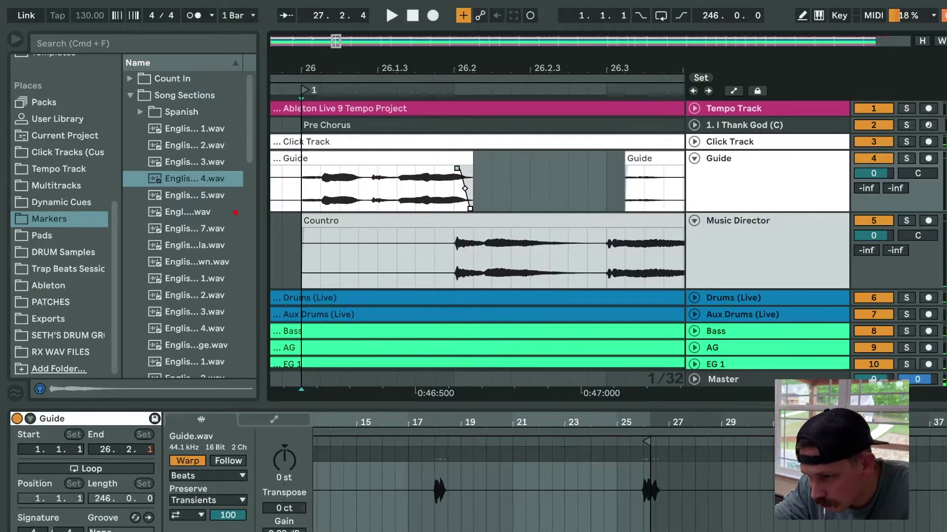
- Trim the start of the remaining Guide clip to 26.3.3 and fold the Guide and Music Director tracks
drag(625, 158, 683, 159)
click(694, 158)
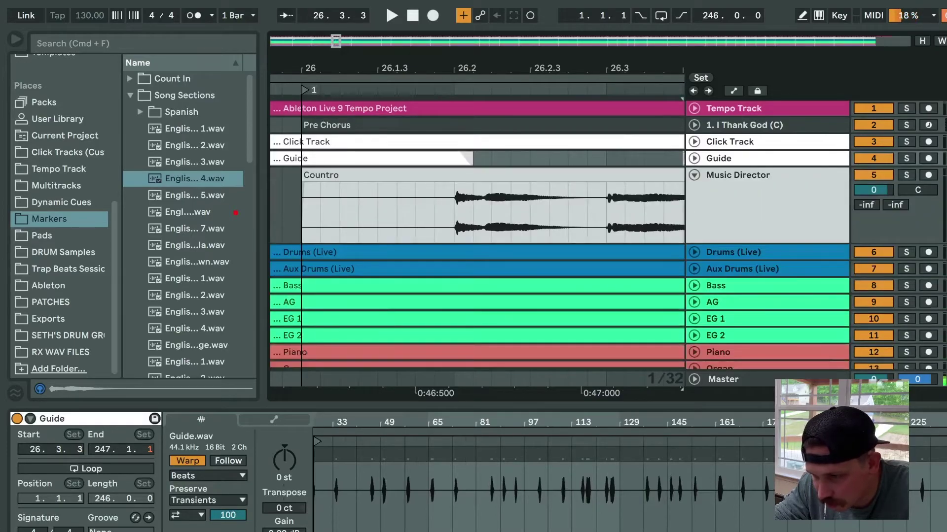
click(695, 175)
- Paste the Countro clip in the Music Director track at bars 34, 46 and 50 for the Chorus, Turnaround and Verse 3
scroll(463, 162, down, 10)
scroll(462, 162, down, 1)
scroll(463, 197, down, 2)
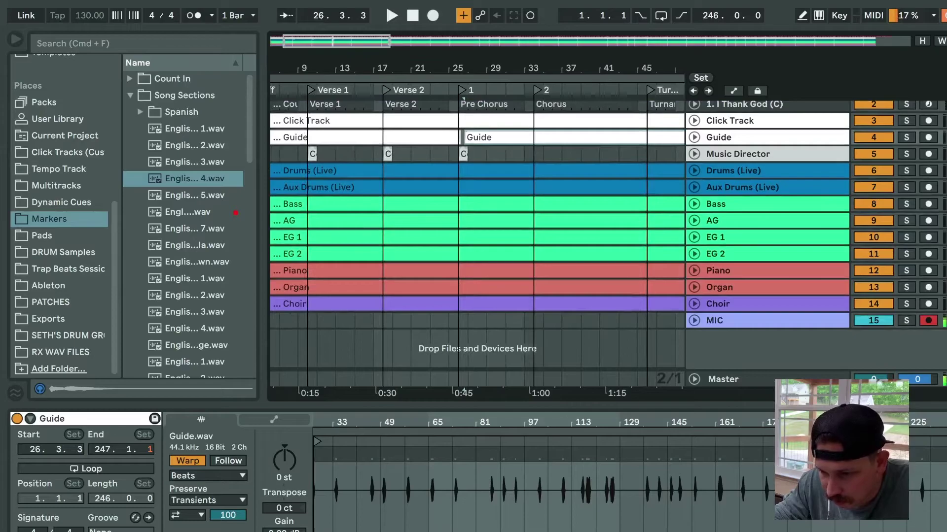
click(535, 155)
key(super+v)
scroll(534, 162, right, 3)
scroll(534, 163, up, 2)
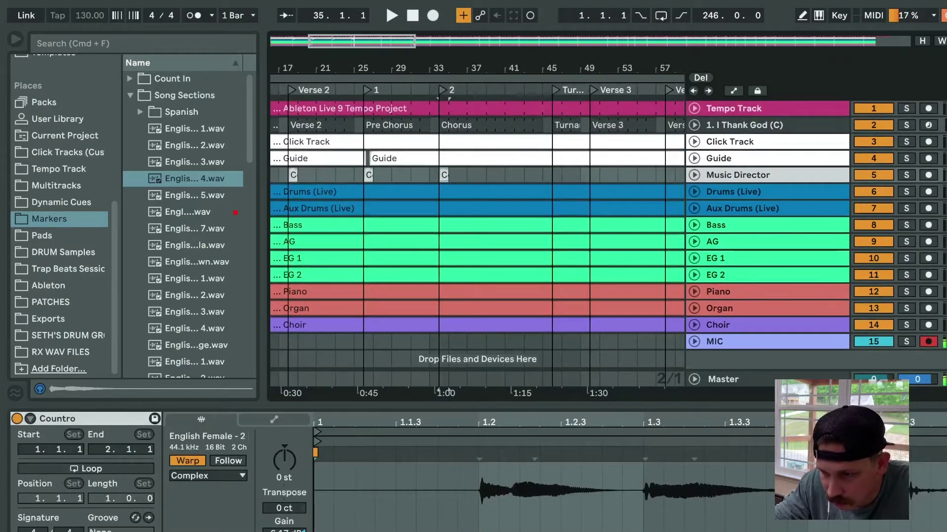
click(553, 175)
key(super+v)
click(591, 175)
key(super+v)
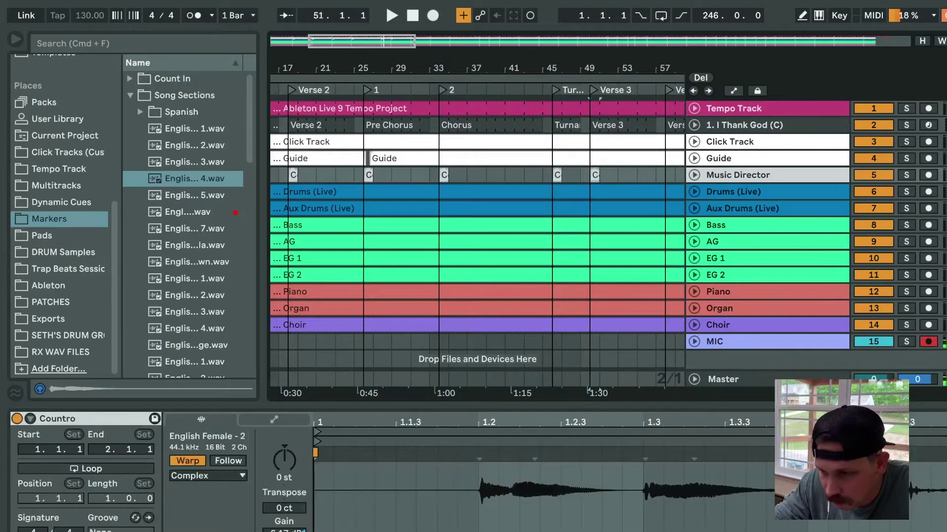
- Paste the Countro clip in the Music Director track at the Verse 4 and Pre Chorus 2 locators, bars 58 and 66
scroll(477, 221, right, 3)
click(593, 175)
key(super+v)
key(alt+Right)
key(super+v)
key(alt+Right)
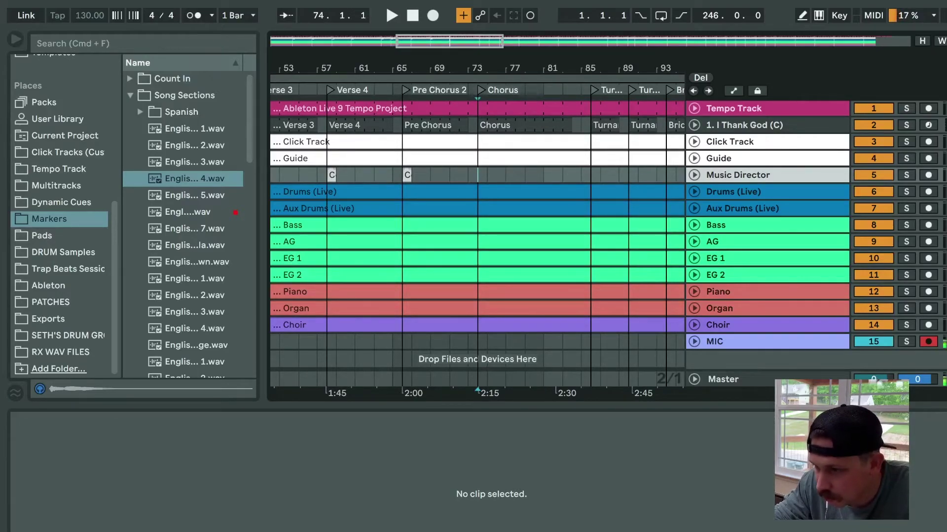
- Map the Next Locator control to computer key M
key(super+k)
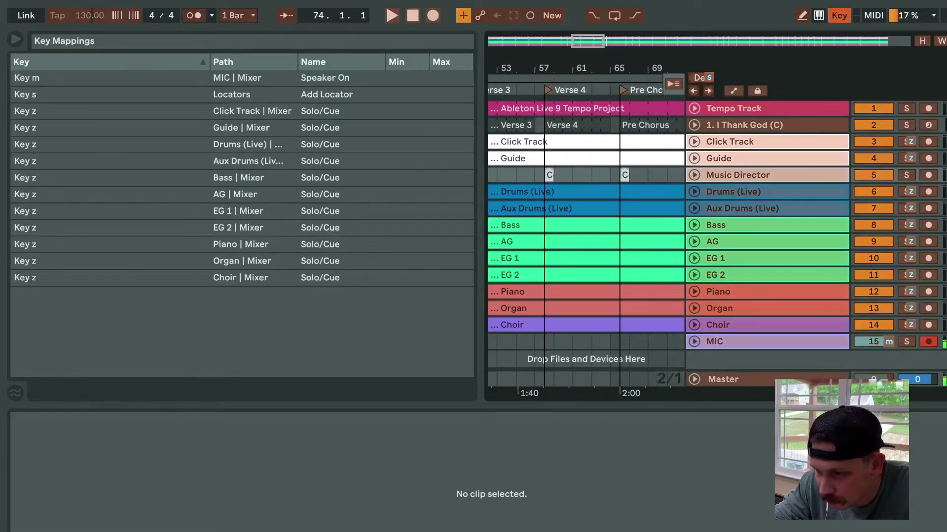
key(m)
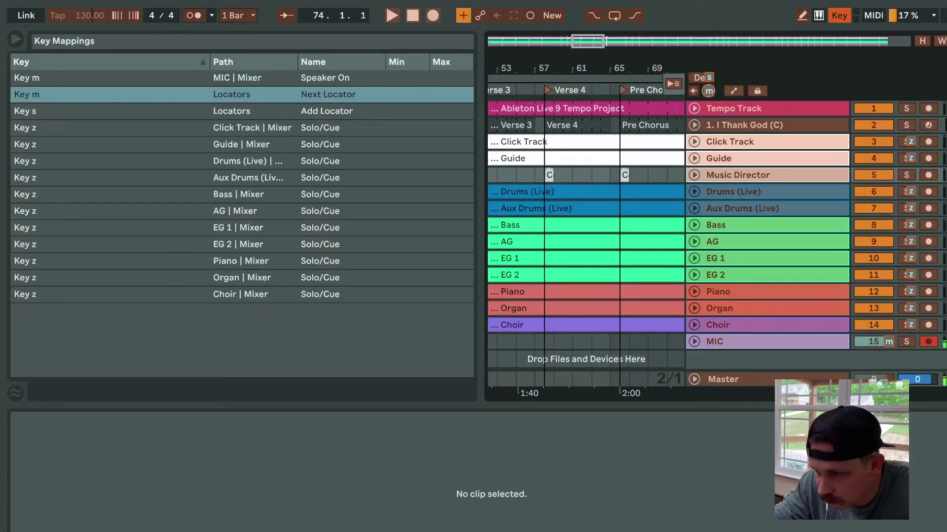
key(super+k)
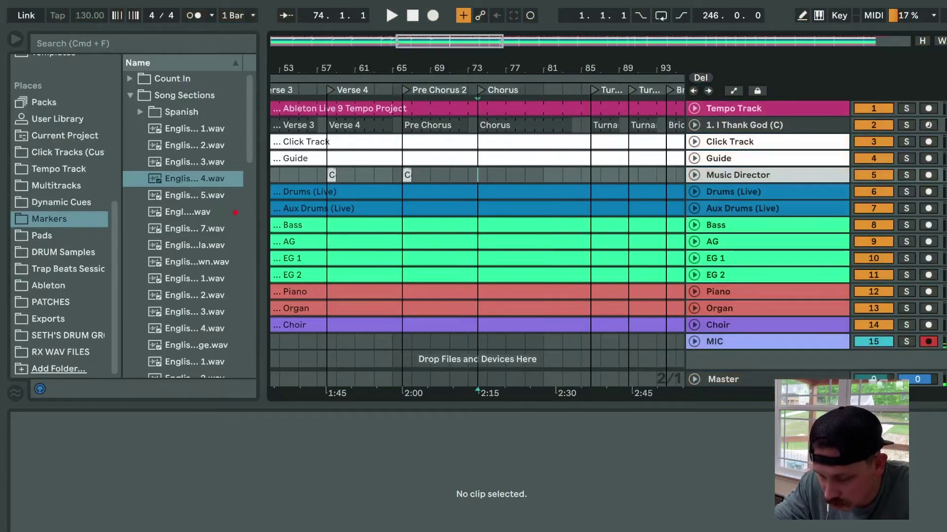
- Paste the Countro clip at the Chorus locator at bar 74 and the Turnaround locators at bars 86 and 90
key(super+v)
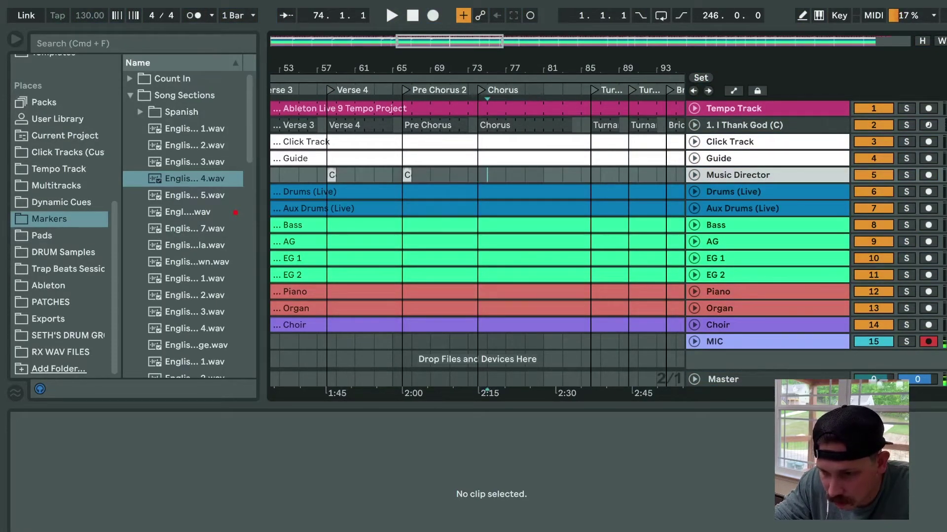
key(Left)
key(super+v)
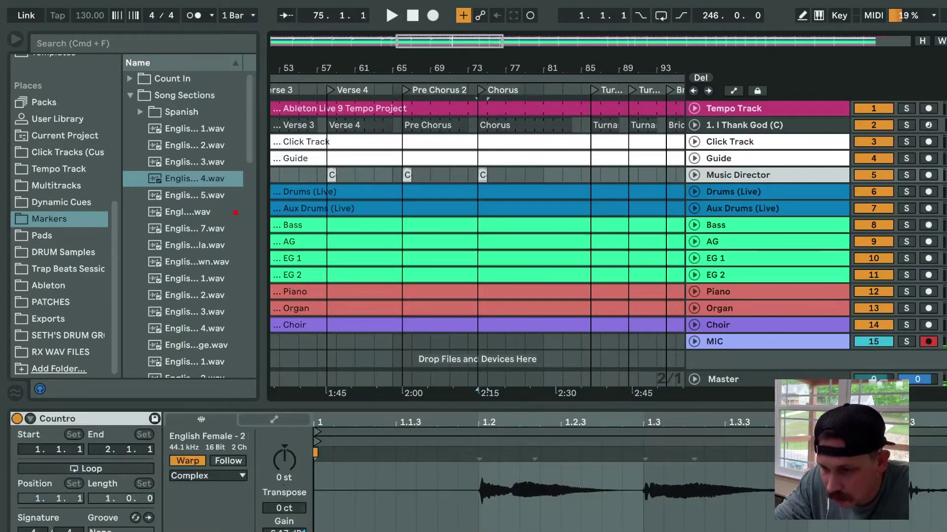
key(alt+Right)
key(super+v)
key(alt+Right)
key(super+v)
key(alt+Right)
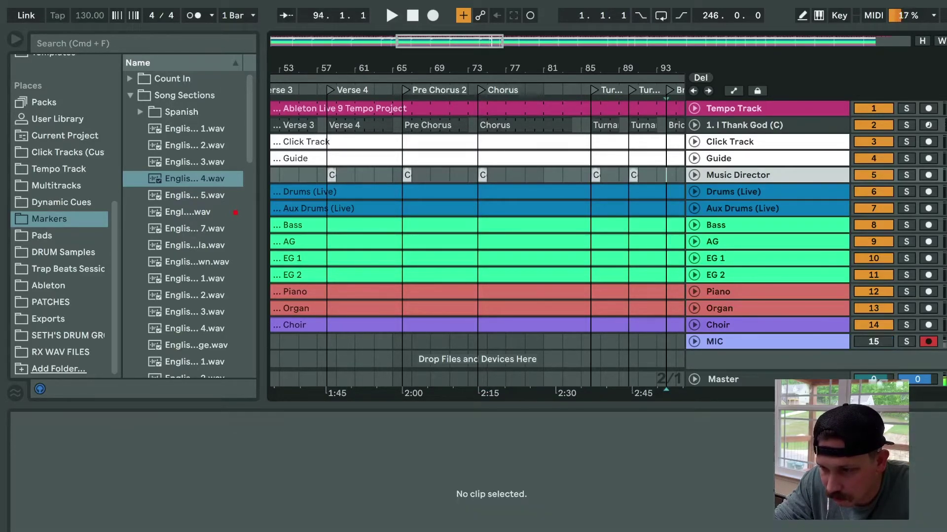
- Paste the Countro clip in the Music Director track at every locator from bar 94 through the Refrain at bar 170
key(super+v)
key(alt+Right)
key(super+v)
key(alt+Right)
key(super+v)
key(alt+Right)
key(super+v)
key(alt+Right)
key(super+v)
key(alt+Right)
key(super+v)
key(alt+Right)
key(super+v)
key(alt+Right)
key(super+v)
key(alt+Right)
key(super+v)
key(alt+Right)
key(super+v)
key(alt+Right)
key(super+v)
key(alt+Right)
key(super+v)
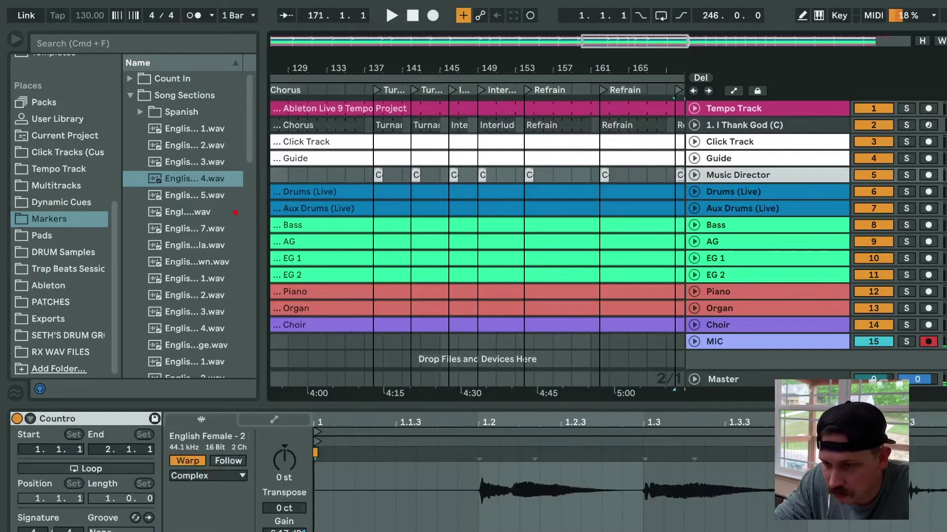
- Paste the Countro clip at the first two Interlude locators following the Refrain, bars 178 and 182
key(alt+Right)
key(super+v)
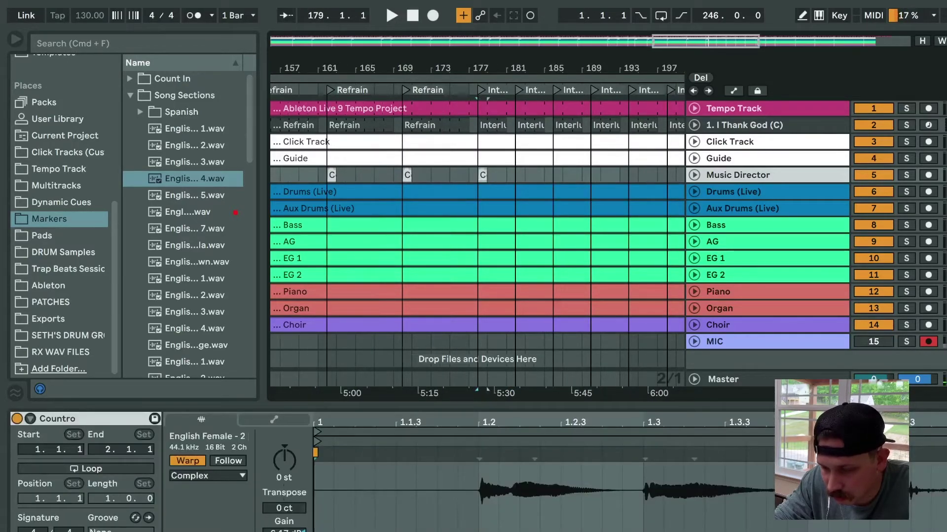
key(alt+Right)
key(super+v)
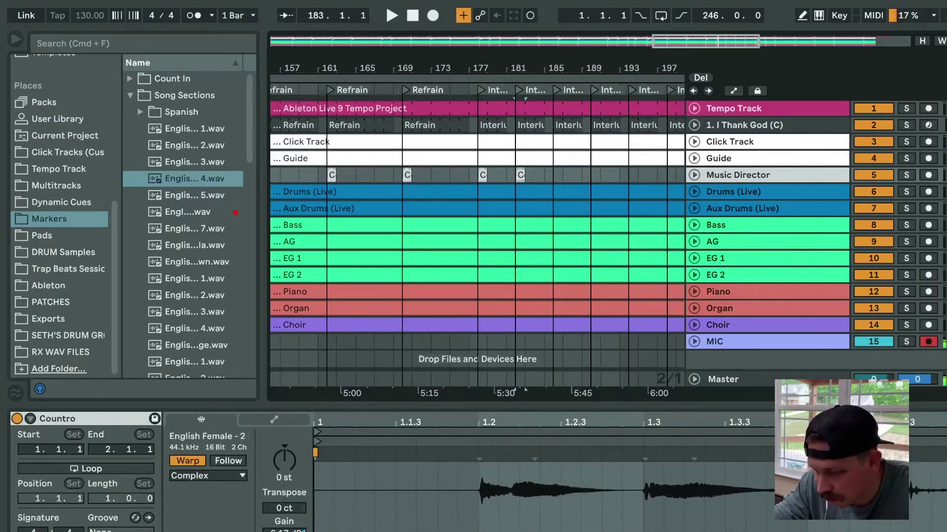
- Remap the Next Locator control to computer key L and use it to jump to the Interlude locator at bar 186
key(period)
key(super+k)
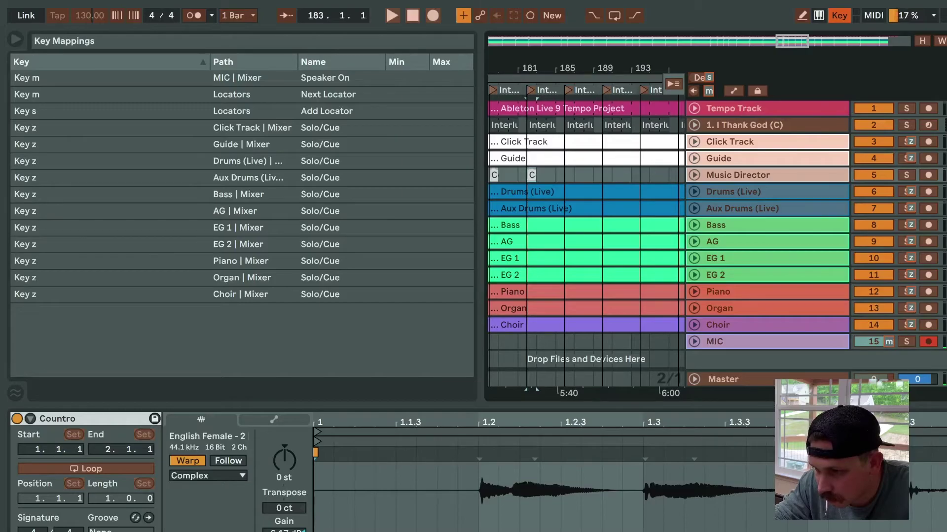
click(708, 91)
key(l)
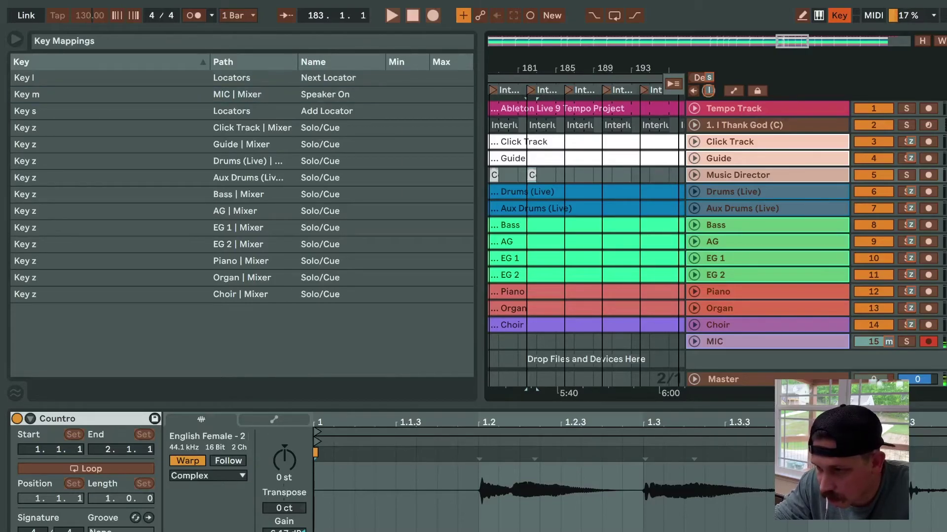
key(super+k)
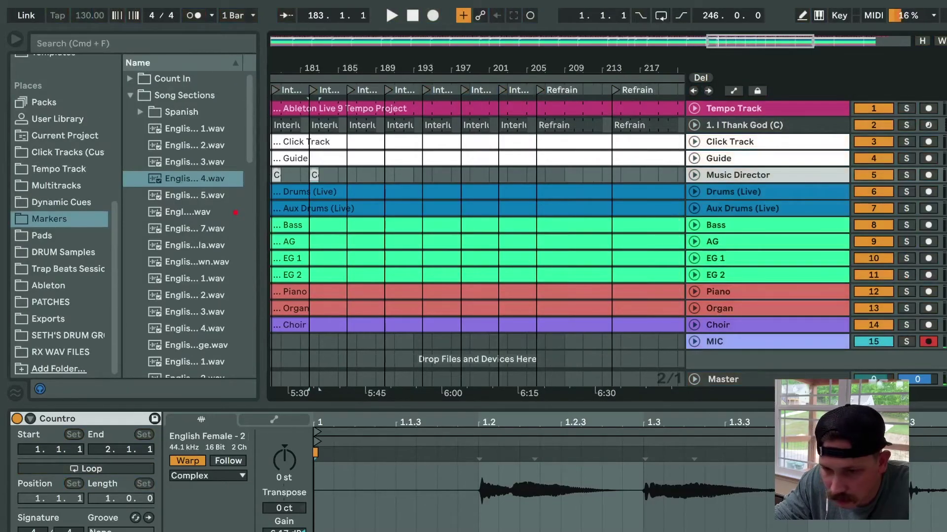
key(l)
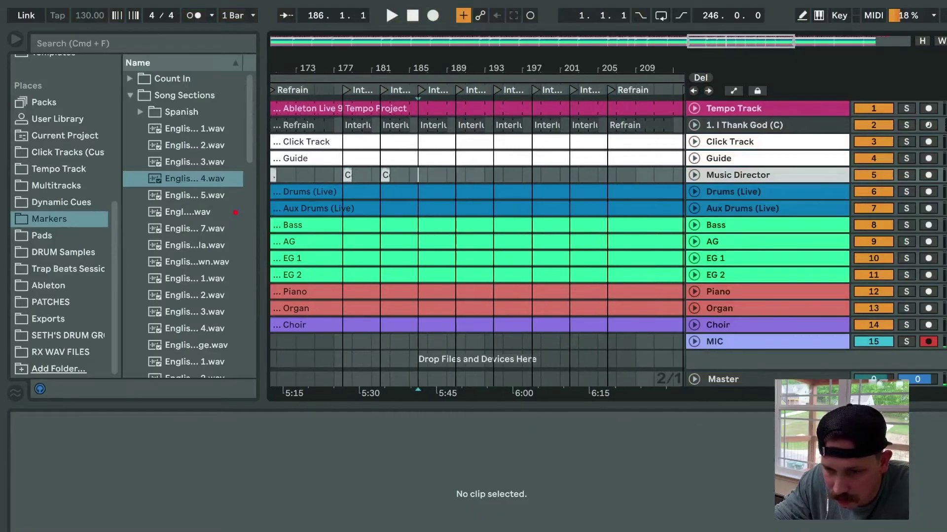
- Play the session from the Interlude at bar 178 and delete the Countro clip at bar 182
click(346, 90)
key(space)
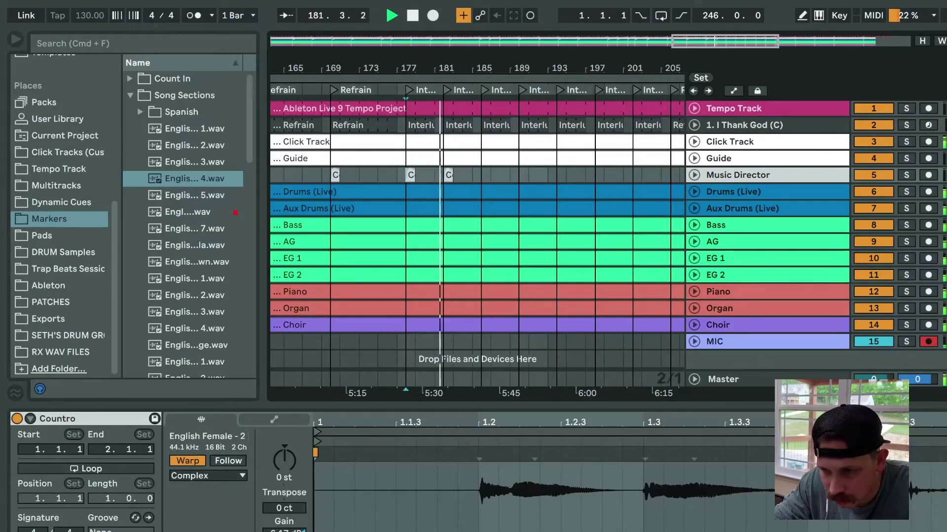
key(Delete)
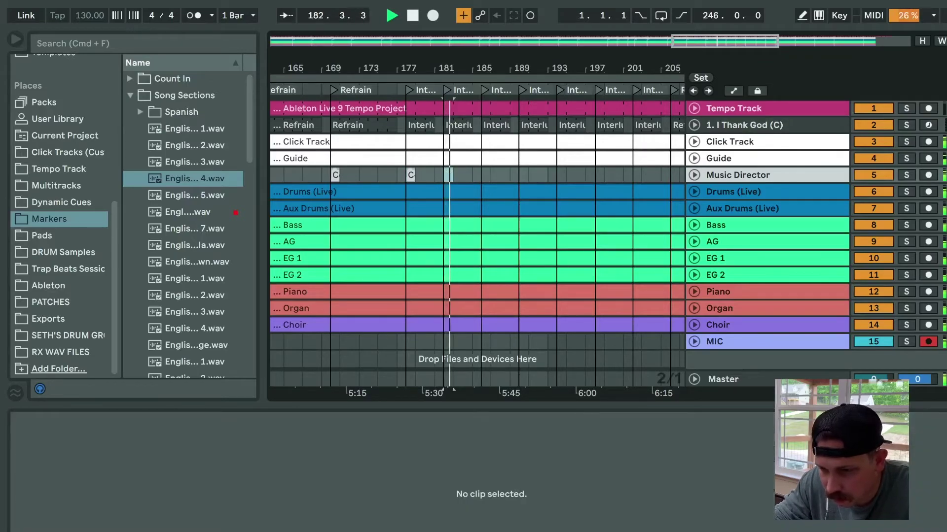
scroll(477, 241, left, 2)
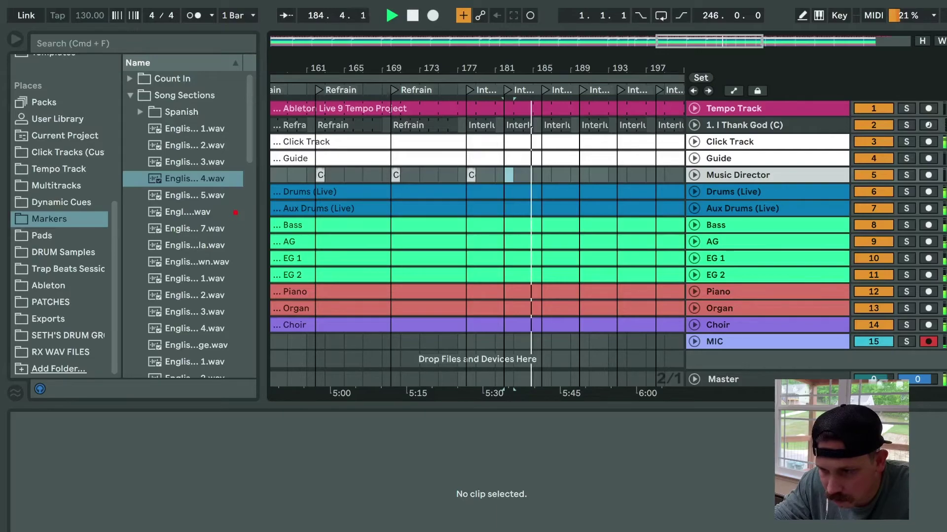
scroll(477, 242, right, 1)
scroll(477, 242, right, 3)
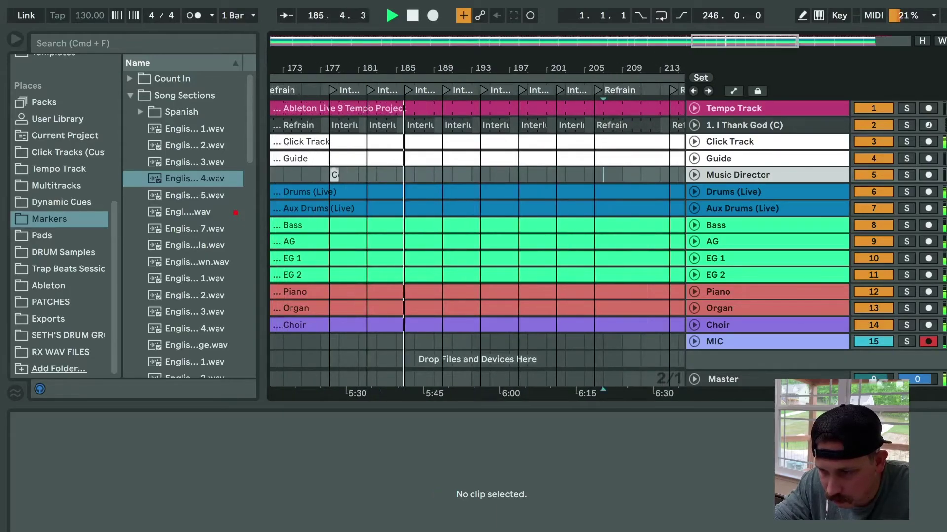
key(space)
- Paste the Countro clip at the Refrain locators at bars 206, 214 and 222, the Chorus at 230 and the END locator at 242
click(602, 175)
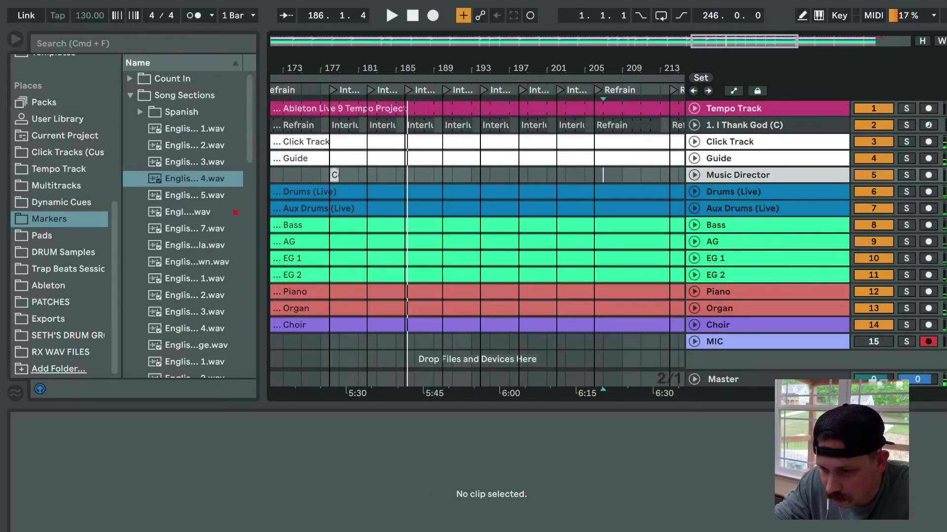
click(594, 175)
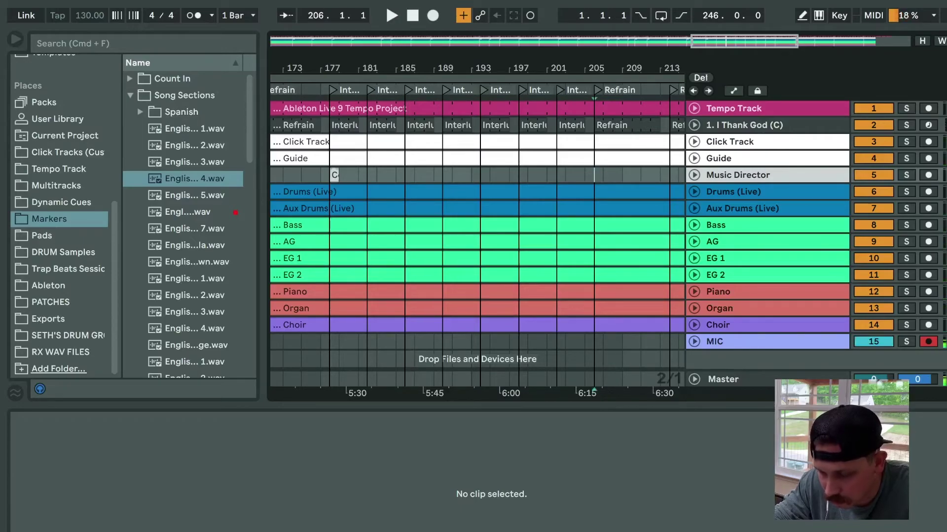
key(super+v)
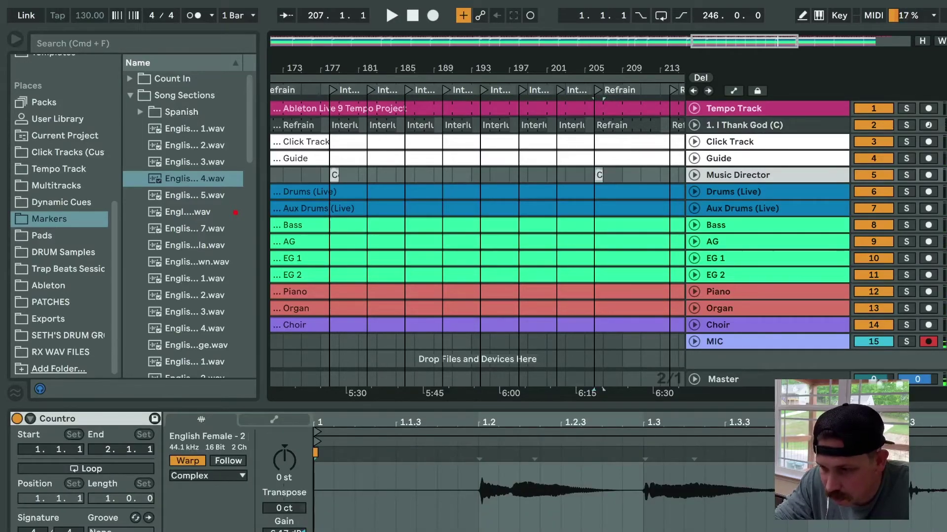
key(alt+Right)
key(super+v)
key(alt+Right)
key(super+v)
key(alt+Right)
key(super+v)
key(alt+Right)
key(super+v)
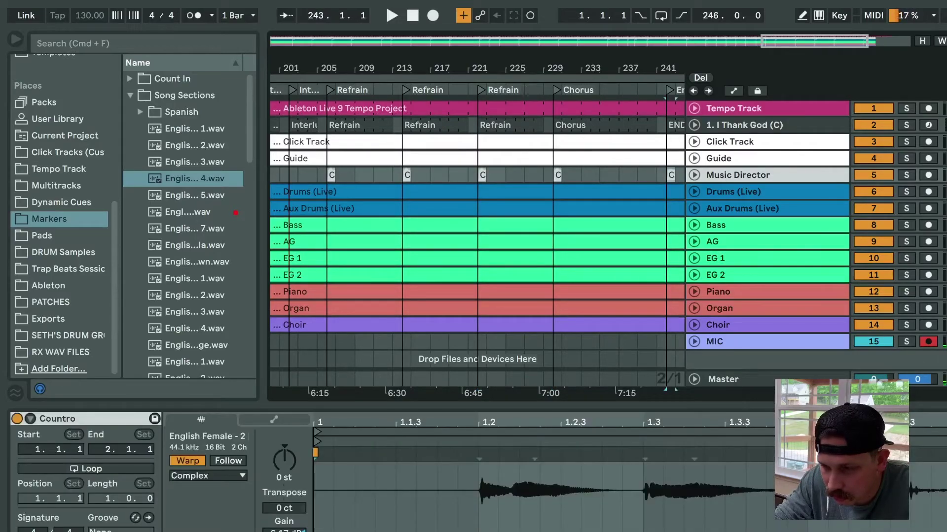
key(alt+Right)
scroll(477, 225, left, 14)
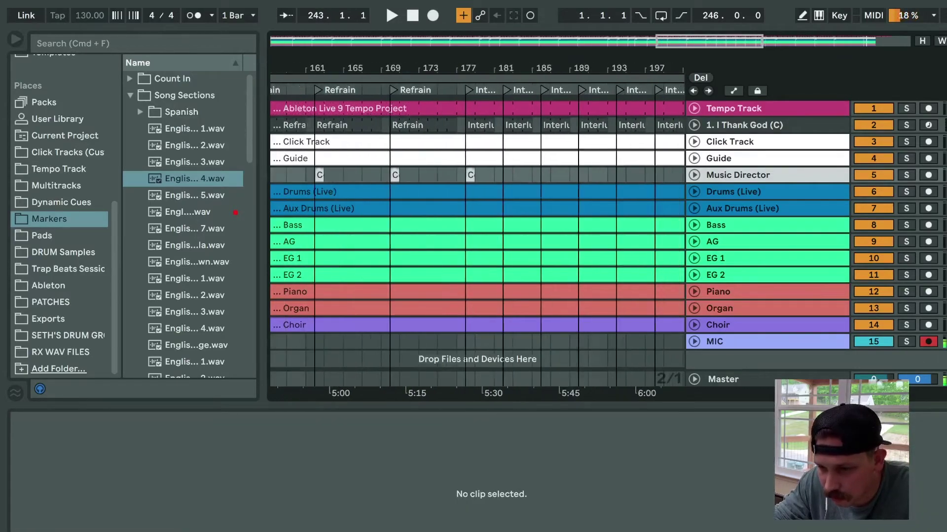
- Play the session at the Turnaround before Verse 3 to check its count cue
scroll(477, 225, left, 16)
scroll(478, 225, right, 2)
scroll(478, 225, right, 2)
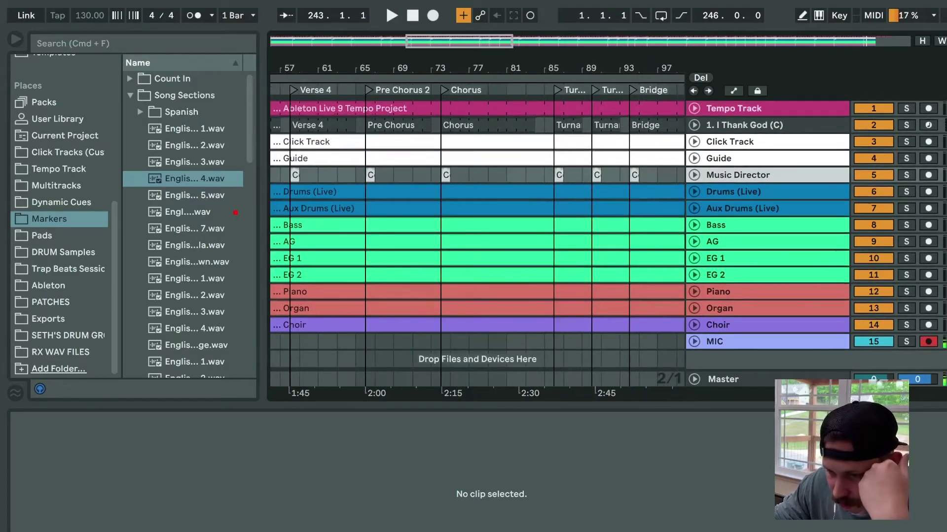
scroll(477, 225, left, 10)
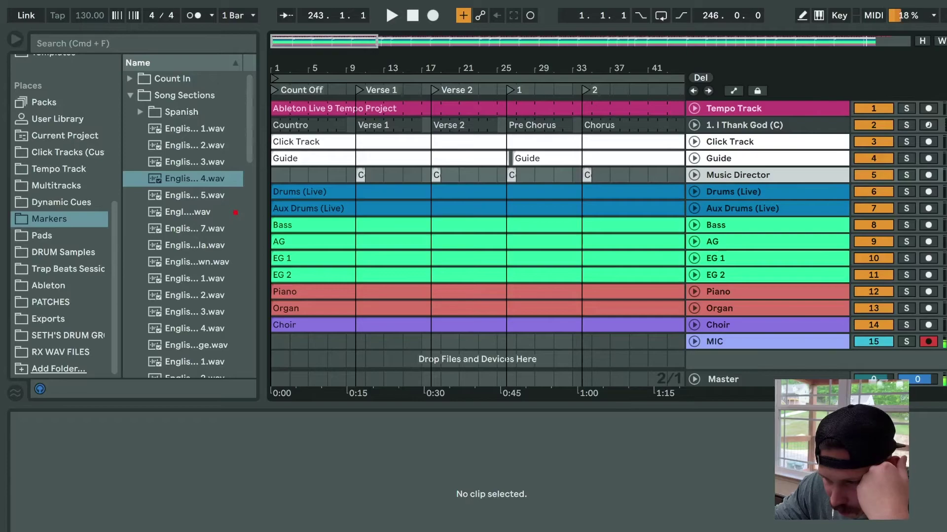
scroll(477, 225, right, 8)
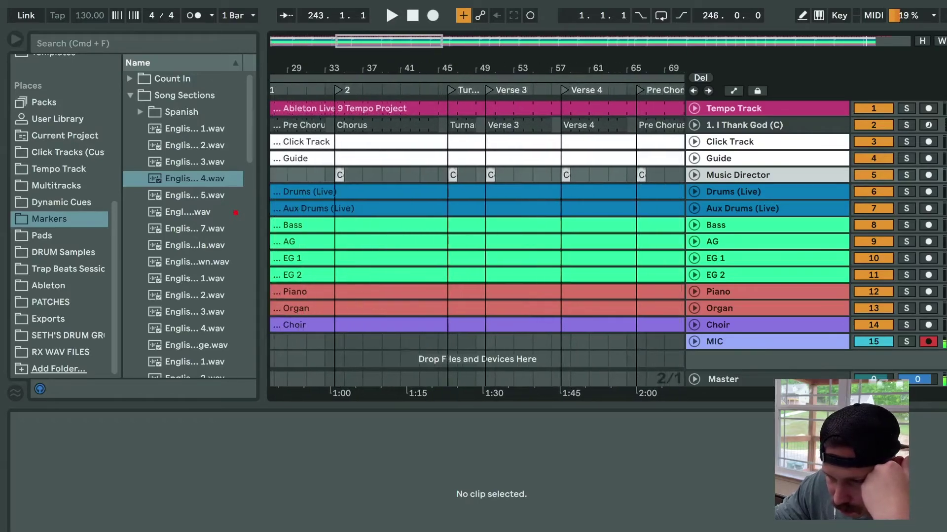
key(space)
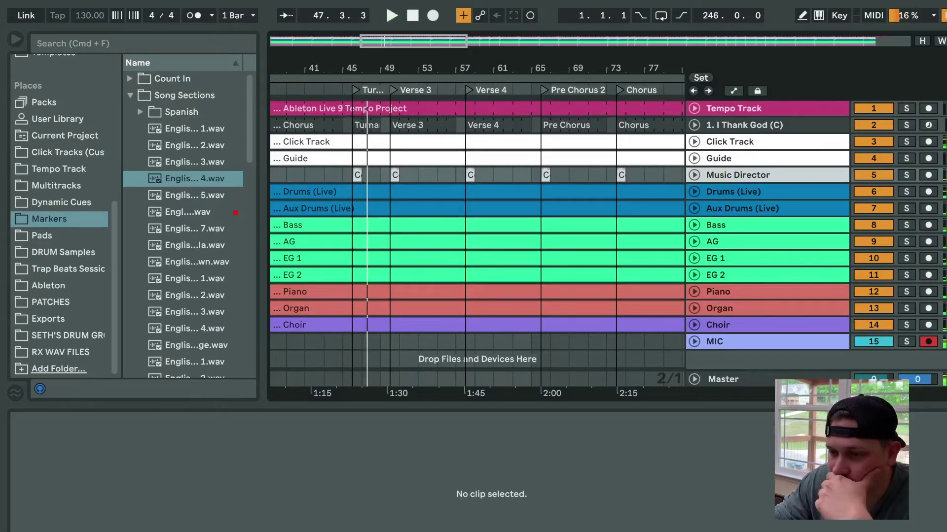
- Delete the Countro clip at the second Turnaround after the Chorus, bar 90, on the Music Director track
scroll(477, 237, right, 10)
click(533, 175)
key(Delete)
scroll(534, 175, right, 6)
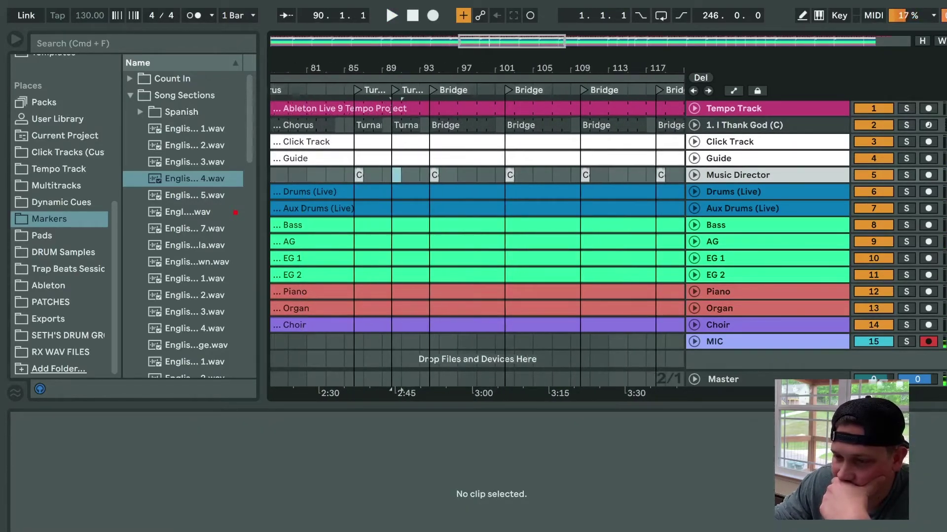
- Play the session from the second Turnaround at bar 142 to check the count cues leading into the Interludes
scroll(477, 236, right, 3)
scroll(478, 237, right, 6)
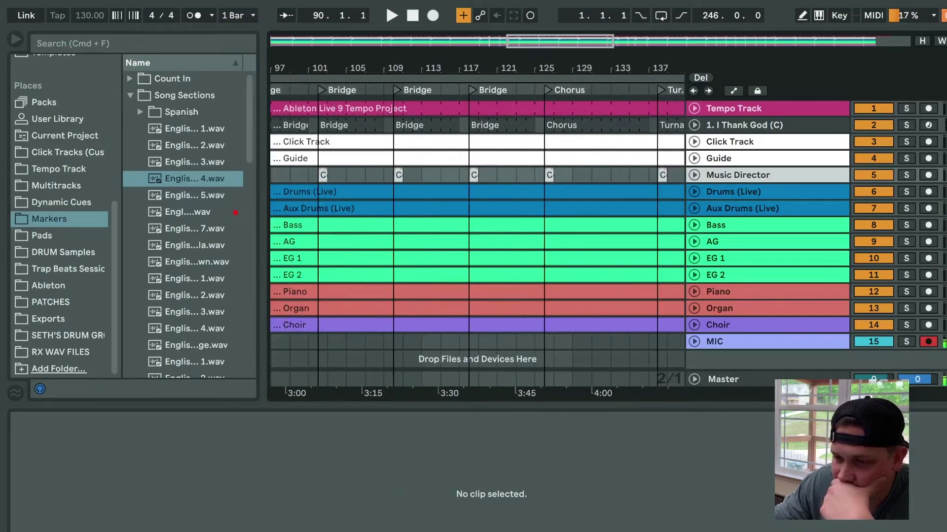
scroll(478, 236, right, 3)
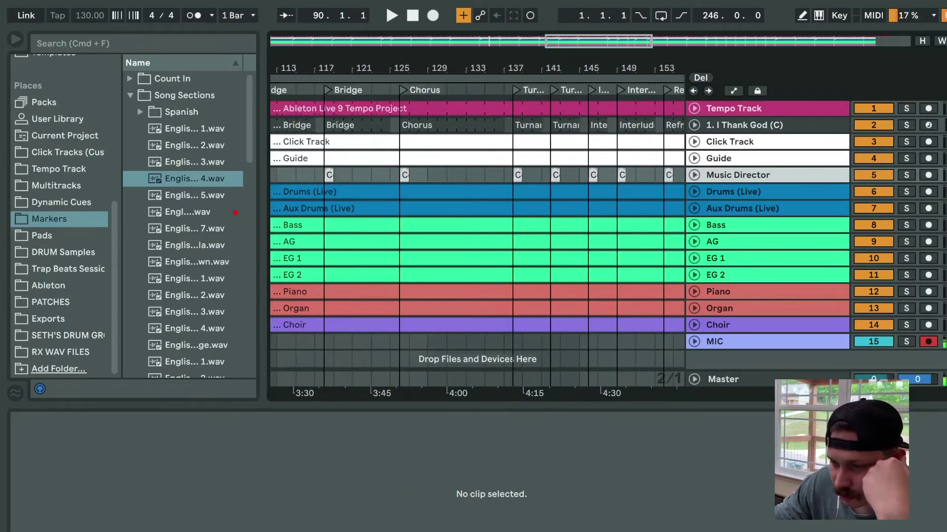
scroll(477, 237, right, 3)
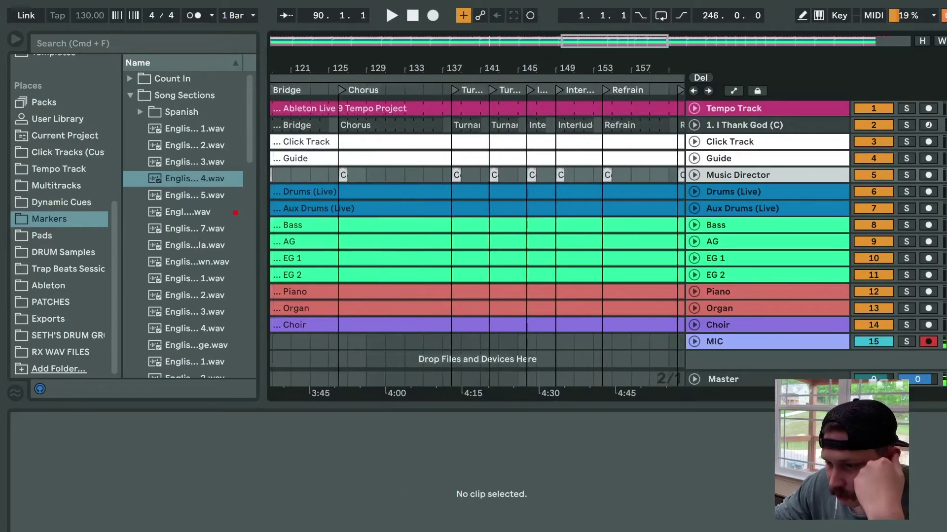
click(484, 91)
key(space)
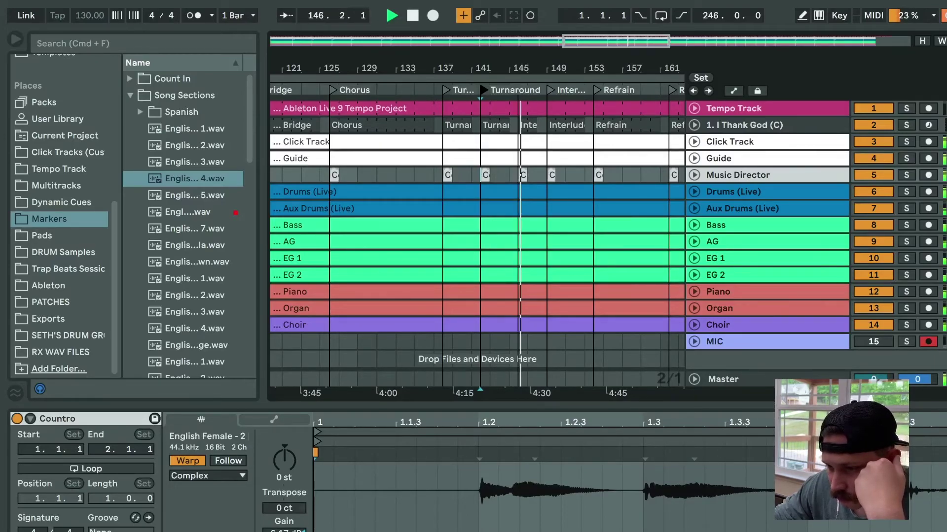
- Delete the Countro clips at the Refrain locators at bars 162 and 170, stop playback and reactivate the MIC track
click(509, 175)
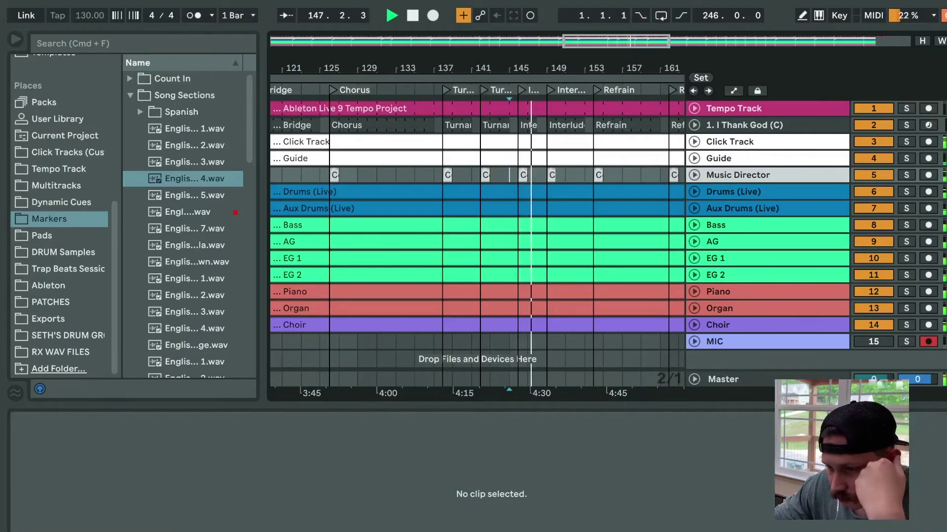
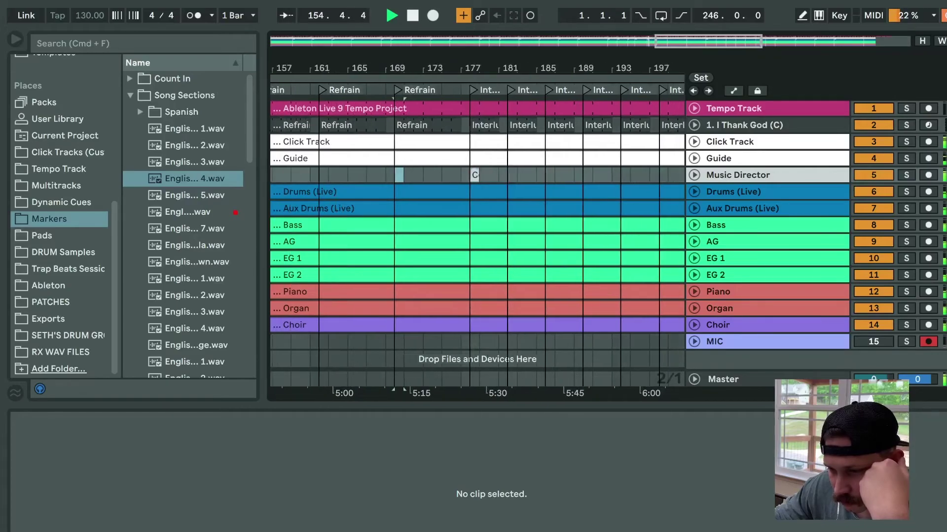
key(space)
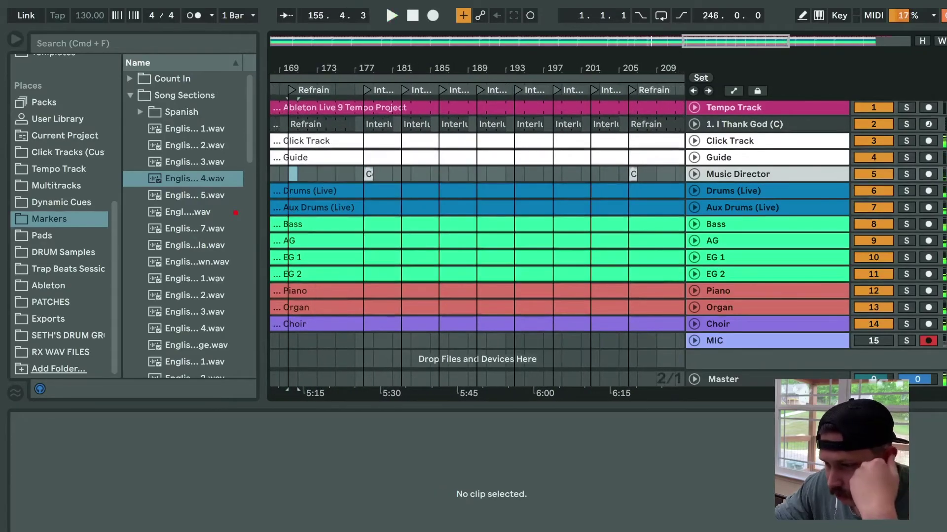
key(m)
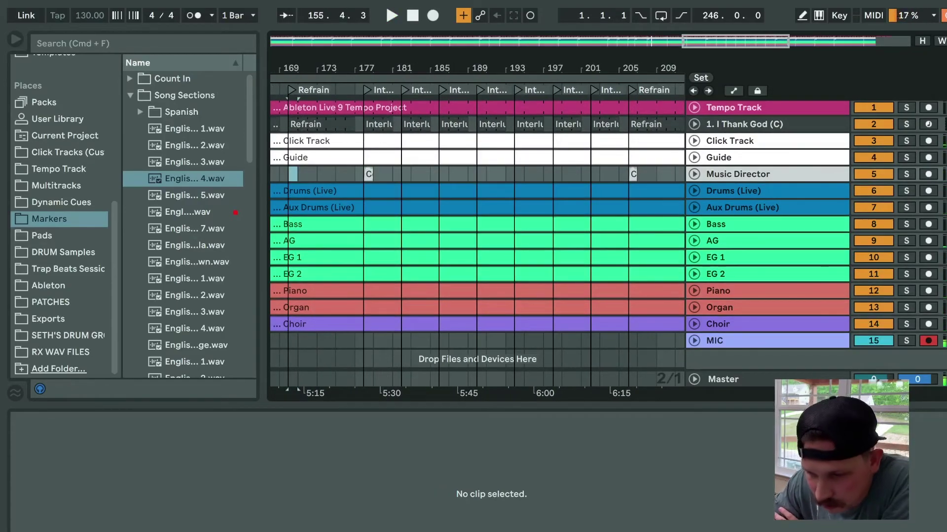
scroll(477, 236, left, 20)
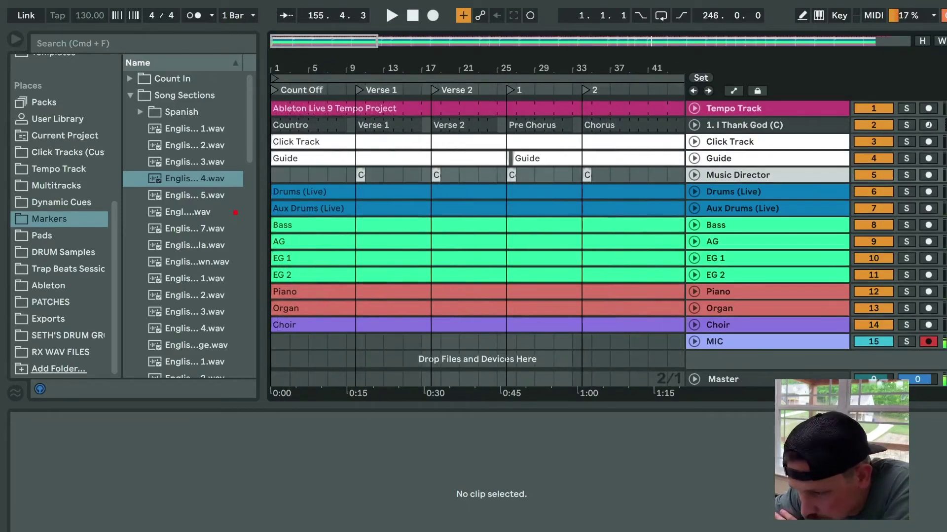
scroll(477, 226, down, 1)
scroll(477, 227, up, 1)
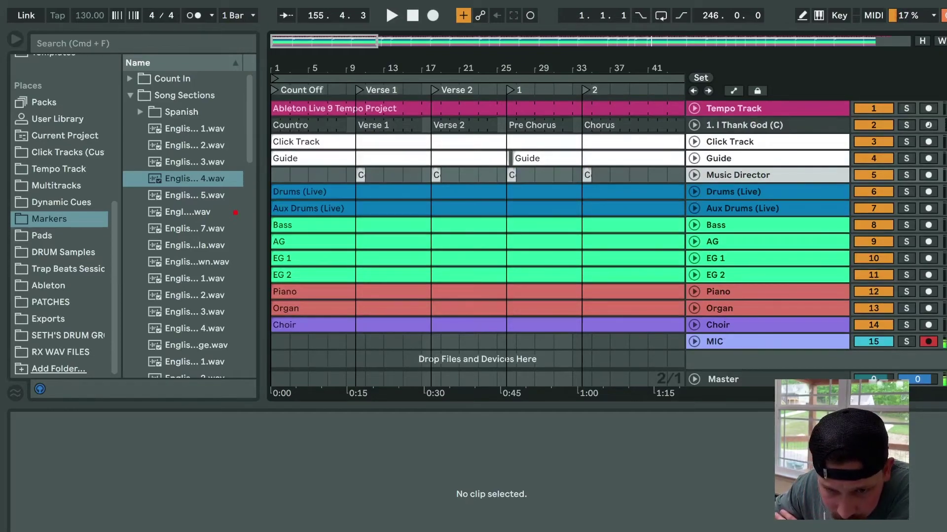
click(89, 16)
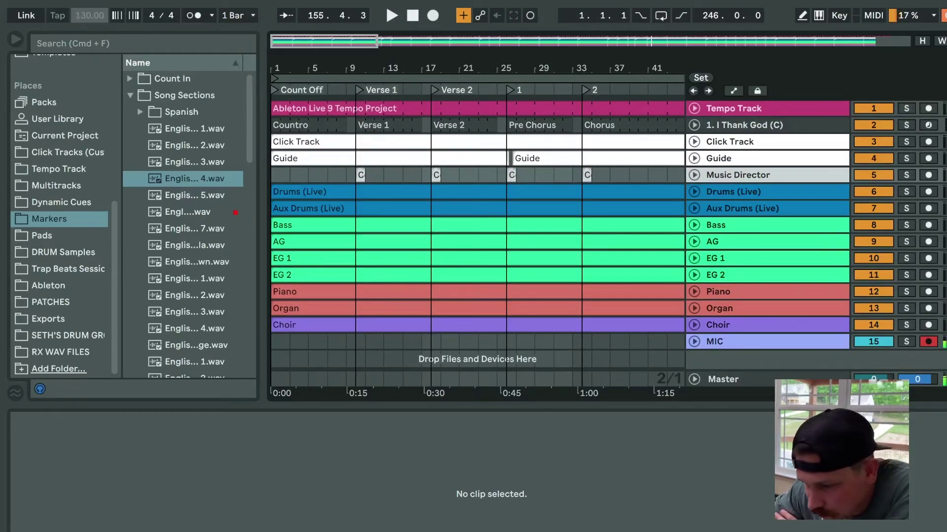
scroll(59, 217, up, 3)
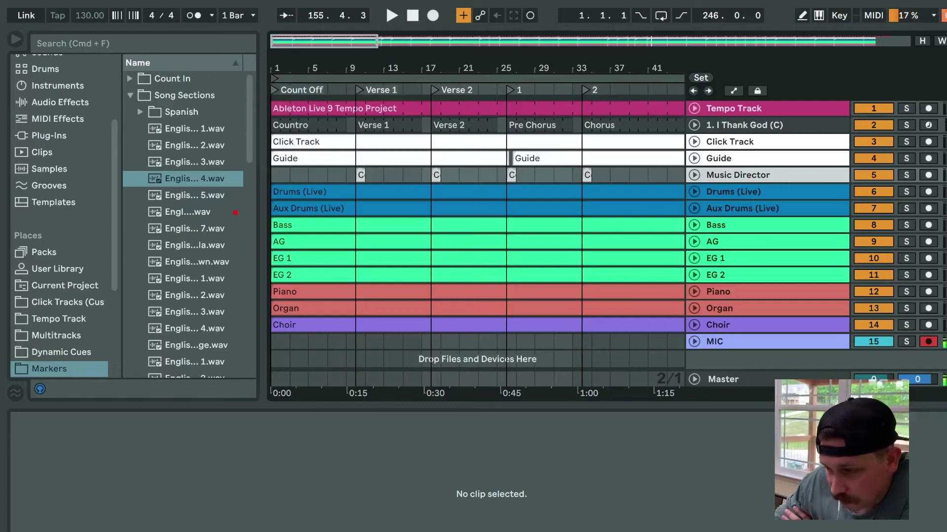
- Go to the first Interlude locator following the Refrains, bar 178
key(w)
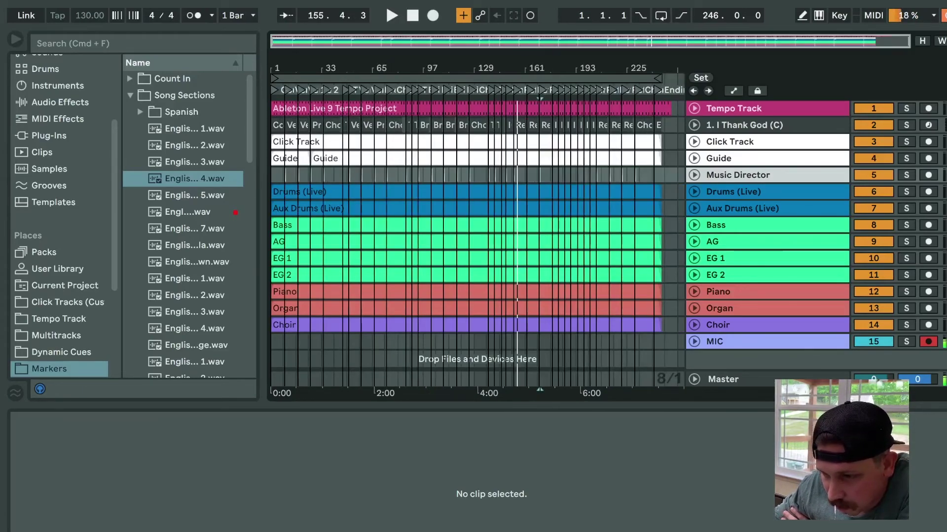
scroll(526, 236, up, 3)
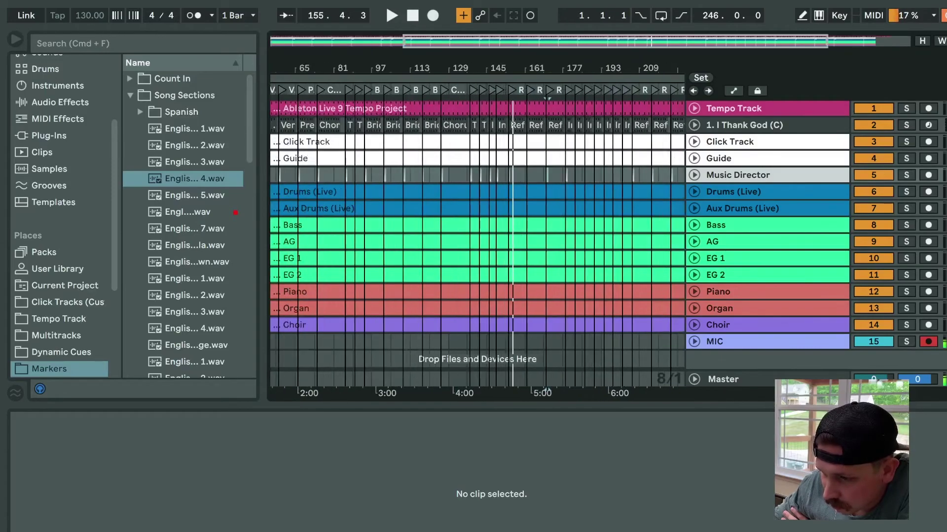
scroll(503, 236, right, 3)
scroll(503, 237, up, 5)
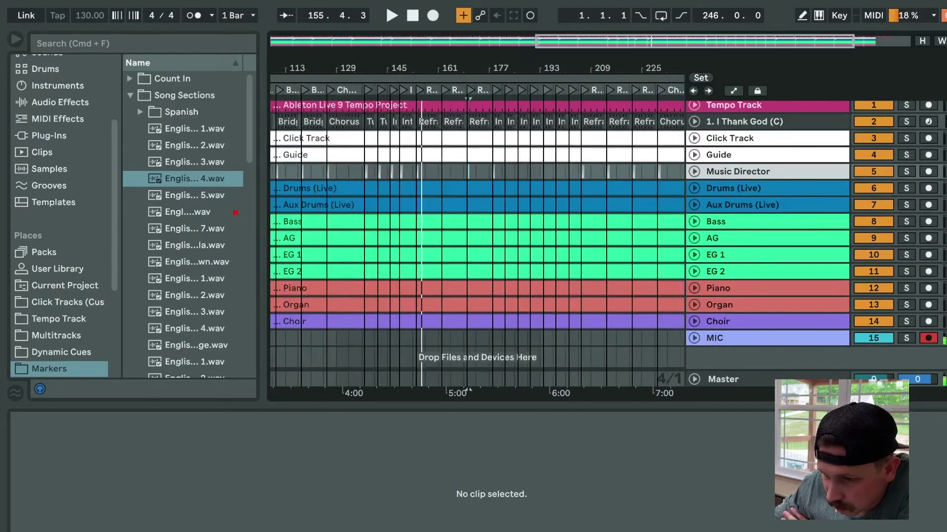
scroll(474, 212, left, 2)
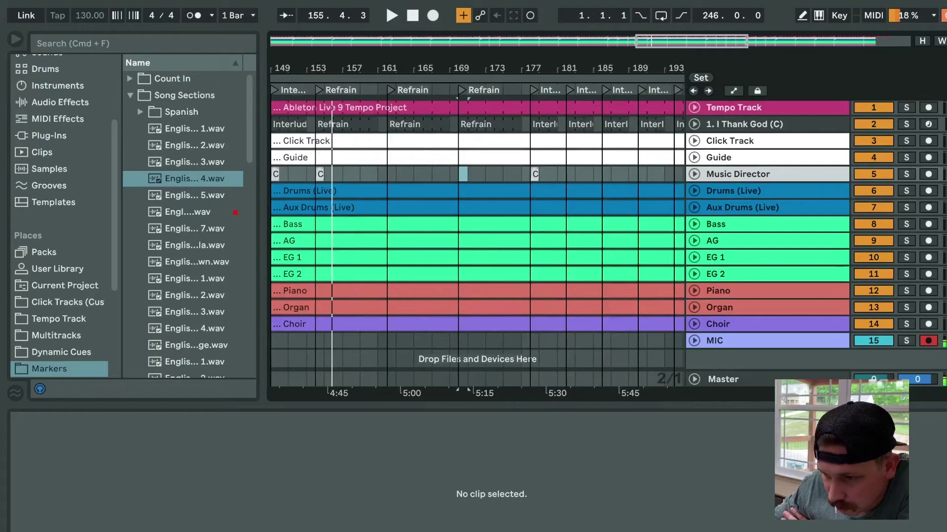
click(462, 141)
click(533, 90)
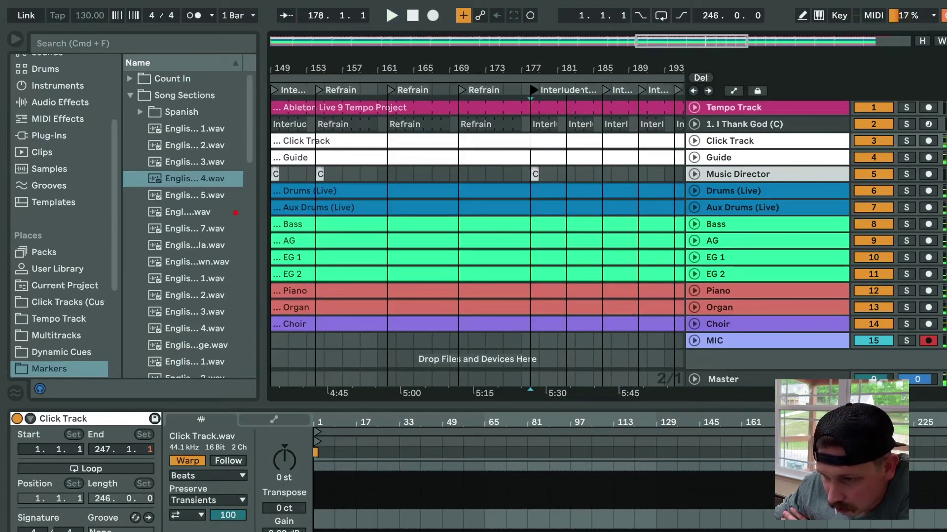
click(533, 141)
key(shift+Down)
key(shift+Down)
key(shift+Down)
key(shift+Down)
key(shift+Down)
key(shift+Down)
key(shift+Down)
key(shift+Down)
key(shift+Down)
key(shift+Down)
key(shift+Down)
key(shift+Down)
key(shift+Down)
key(shift+Up)
key(shift+Up)
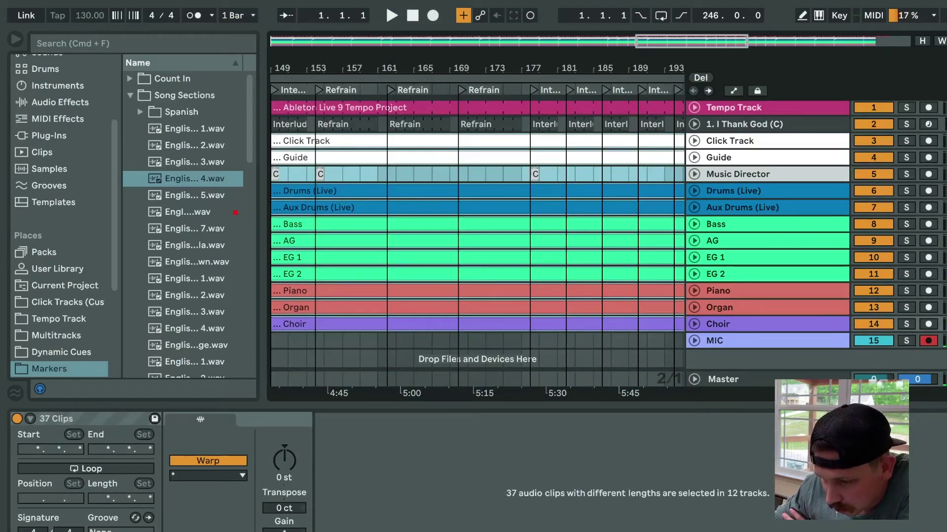
key(shift+Down)
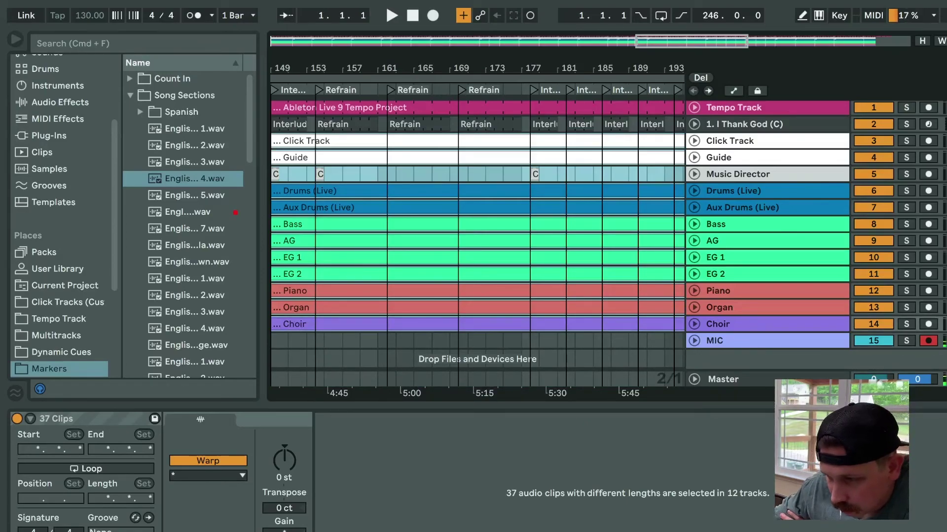
- Unfold the Click Track and split the clips on all tracks from Click Track to Choir at bar 178
key(u)
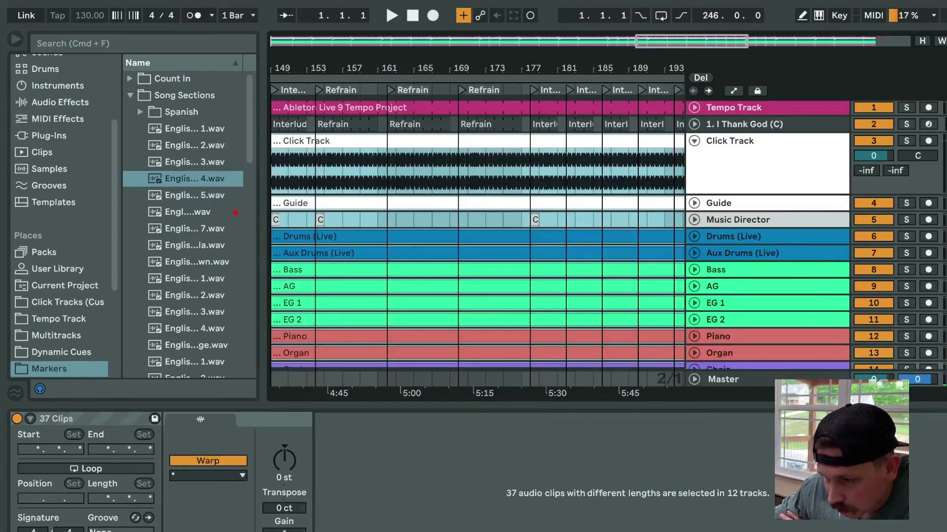
click(530, 171)
click(694, 141)
click(694, 141)
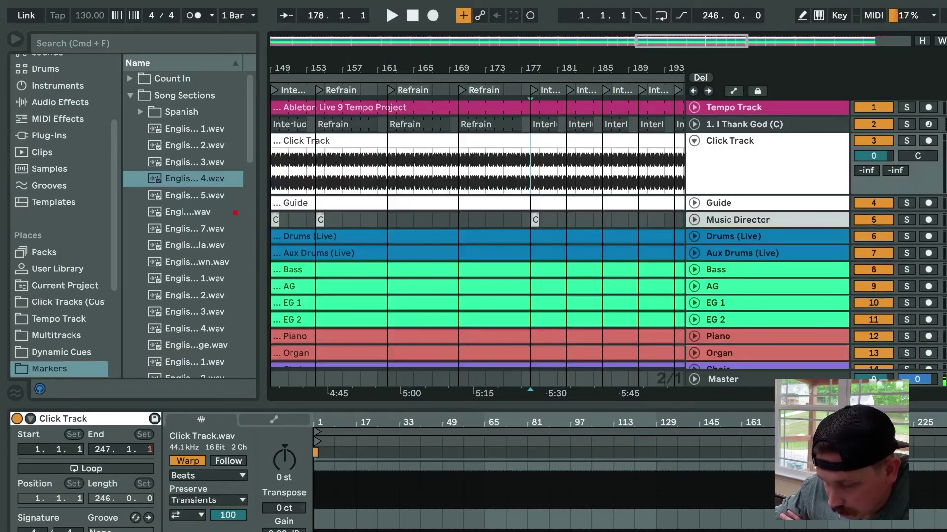
key(shift+Down)
key(shift+Down)
key(shift+Down)
key(shift+Down)
key(shift+Down)
key(shift+Down)
key(shift+Down)
key(shift+Down)
key(shift+Down)
key(shift+Down)
key(shift+Down)
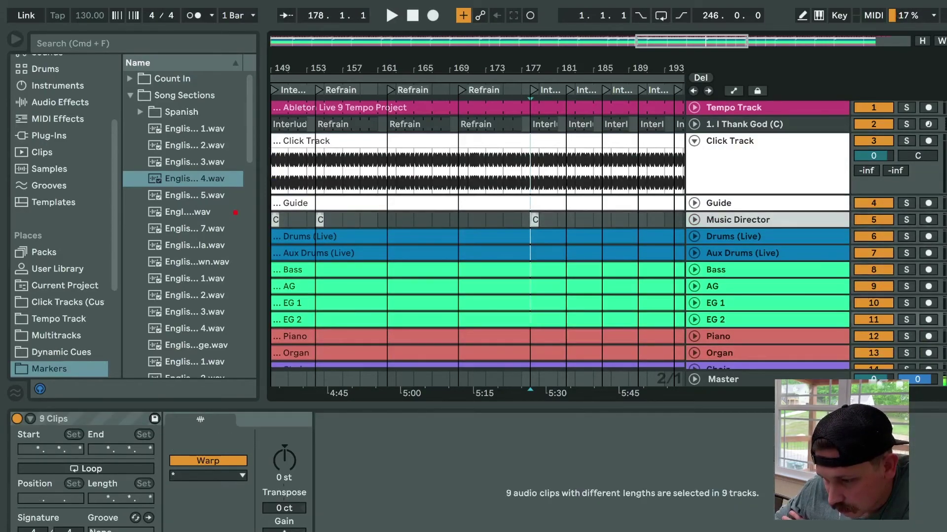
key(shift+Up)
key(shift+Up)
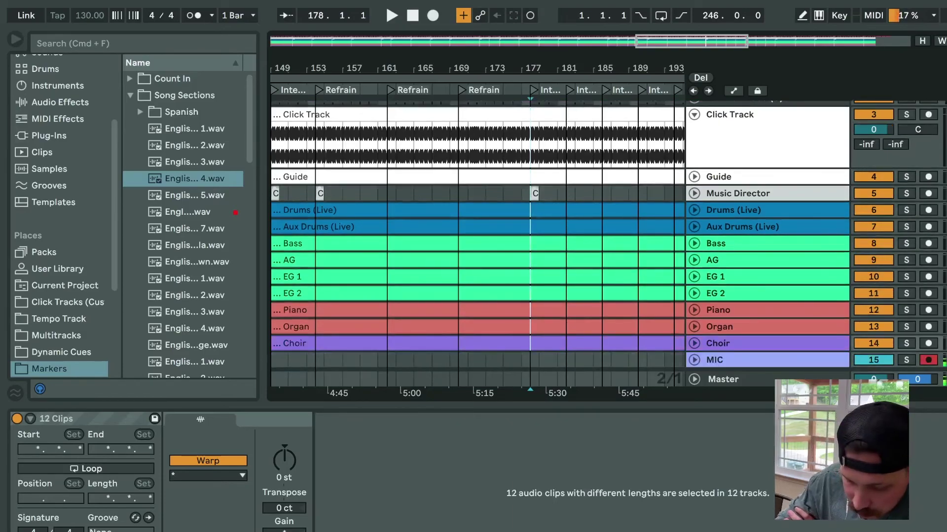
key(super+e)
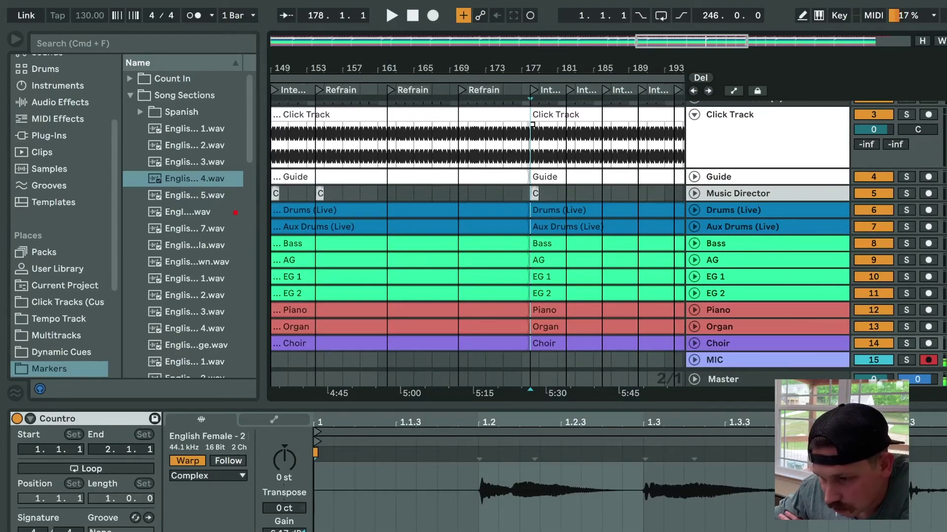
- Examine the split at the Interlude locator up close and across the whole arrangement
key(plus)
key(plus)
key(plus)
key(plus)
key(plus)
key(plus)
key(plus)
key(plus)
key(plus)
key(plus)
key(plus)
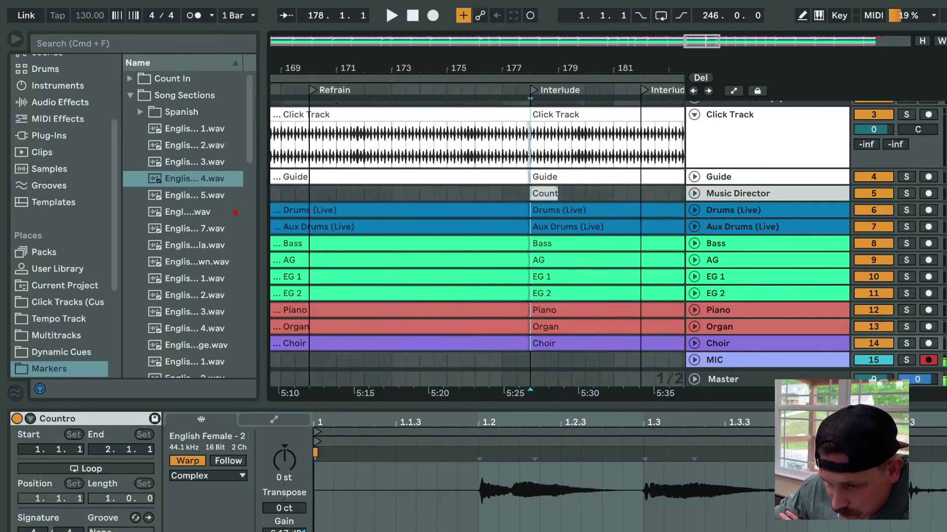
key(minus)
key(minus)
key(minus)
key(minus)
key(minus)
key(minus)
key(minus)
key(minus)
key(minus)
key(minus)
key(minus)
key(minus)
key(minus)
key(minus)
key(minus)
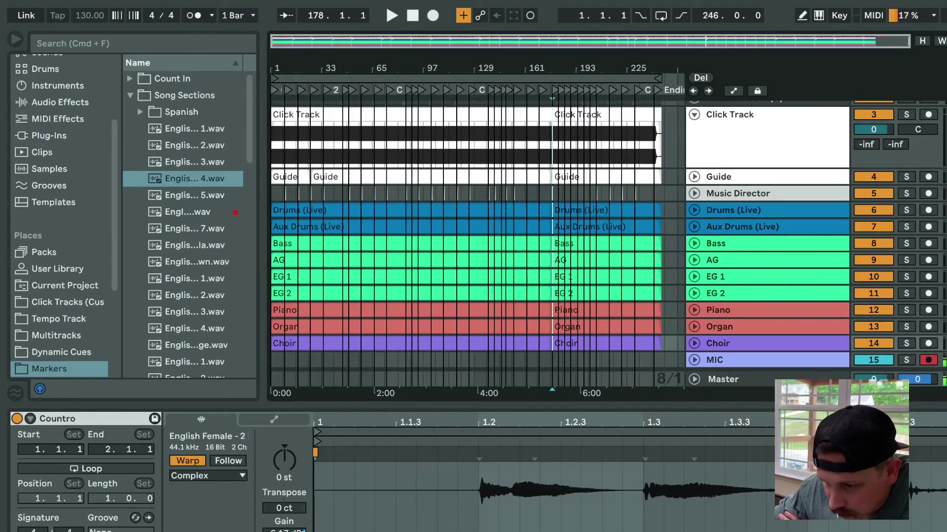
- Undo the split across the tracks and fold the Click Track
scroll(477, 236, up, 2)
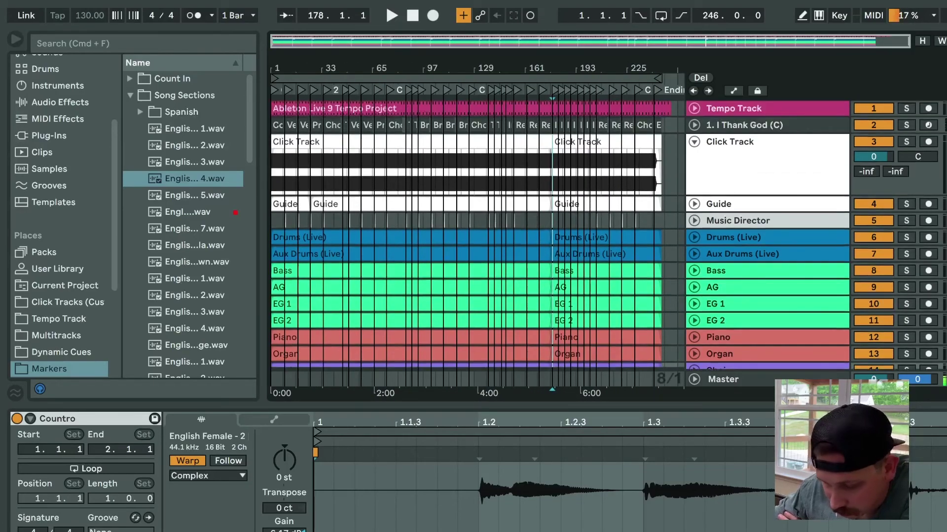
key(super+z)
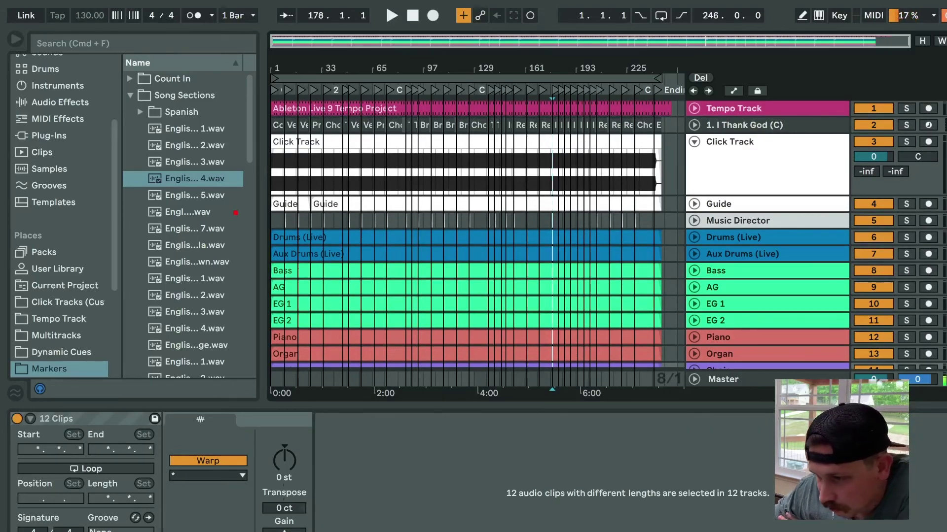
click(694, 142)
- Play the session from the Verse 1 locator and jump to the locator named 2 during playback
drag(311, 68, 493, 135)
click(357, 90)
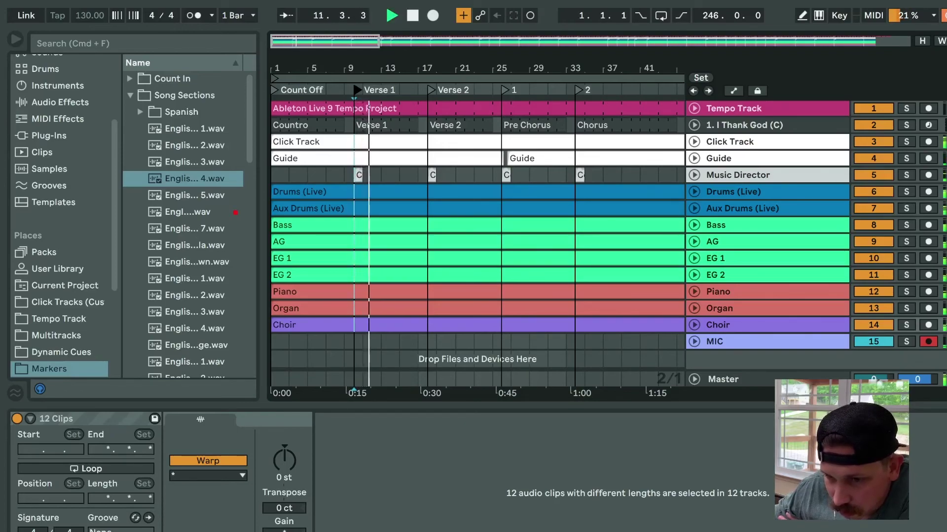
click(578, 90)
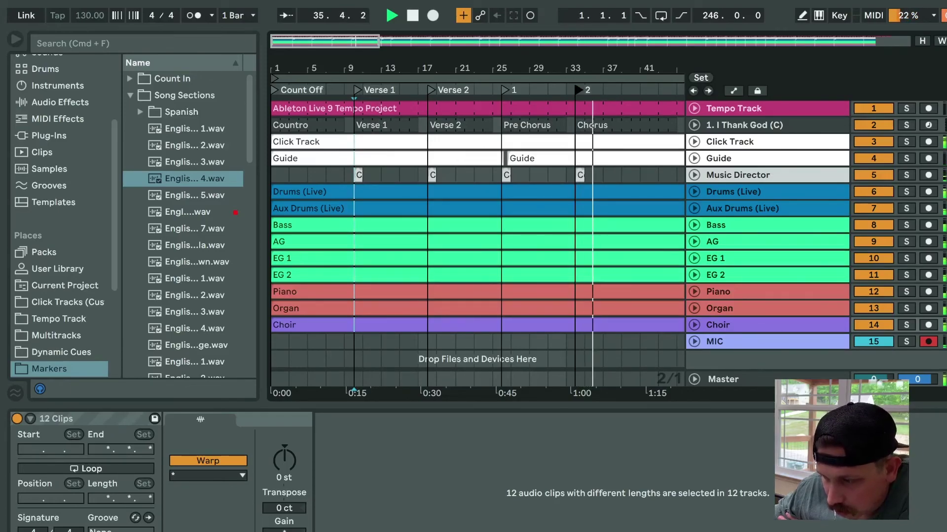
- Stop playback and set the global launch quantization to 1/4
key(space)
click(238, 15)
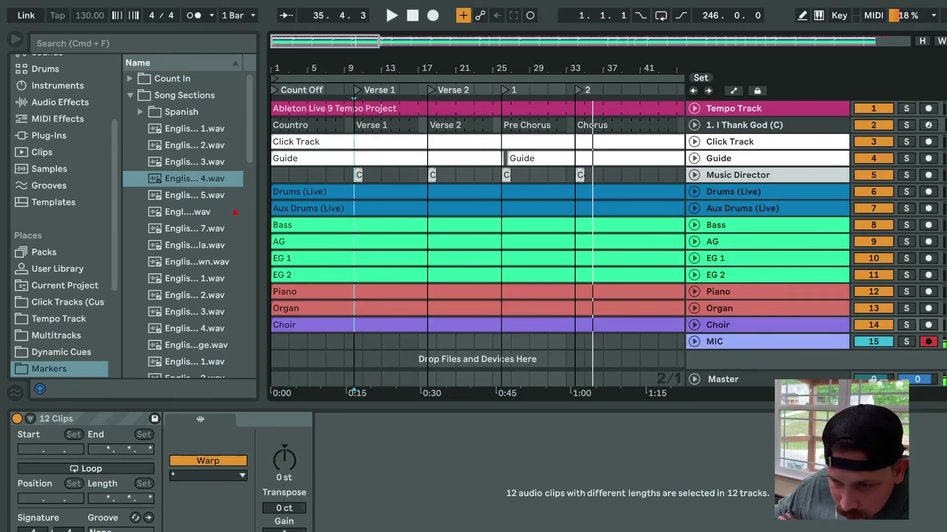
key(super+8)
click(622, 175)
- Select the locator named 2 and examine the locators and section markers across the arrangement
click(578, 90)
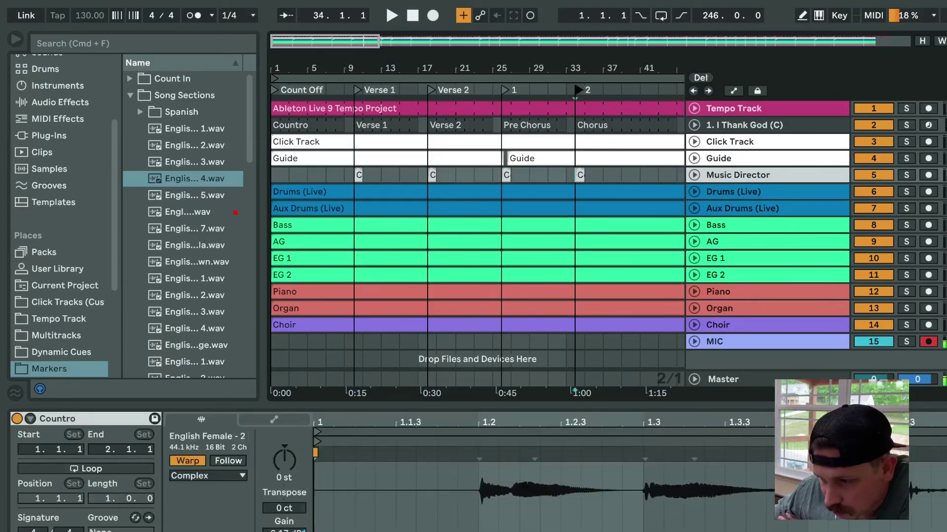
key(minus)
key(minus)
key(minus)
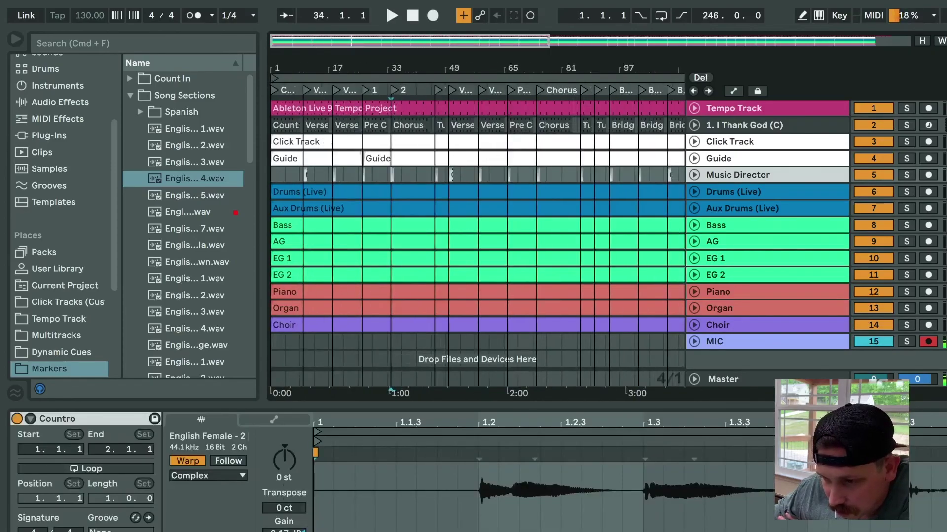
key(minus)
key(minus)
key(plus)
key(plus)
key(plus)
key(plus)
key(plus)
key(plus)
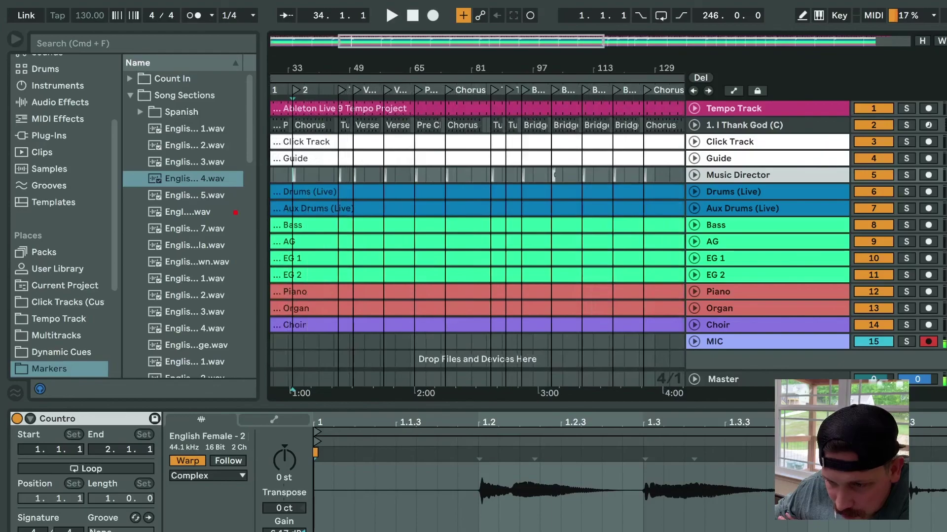
scroll(477, 226, up, 1)
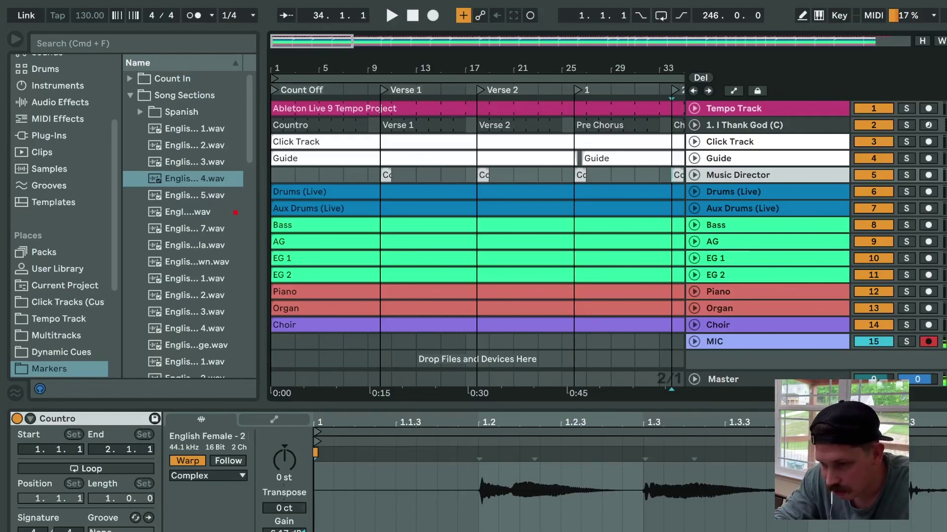
- Select the song section marker track, 1. I Thank God (C)
click(745, 125)
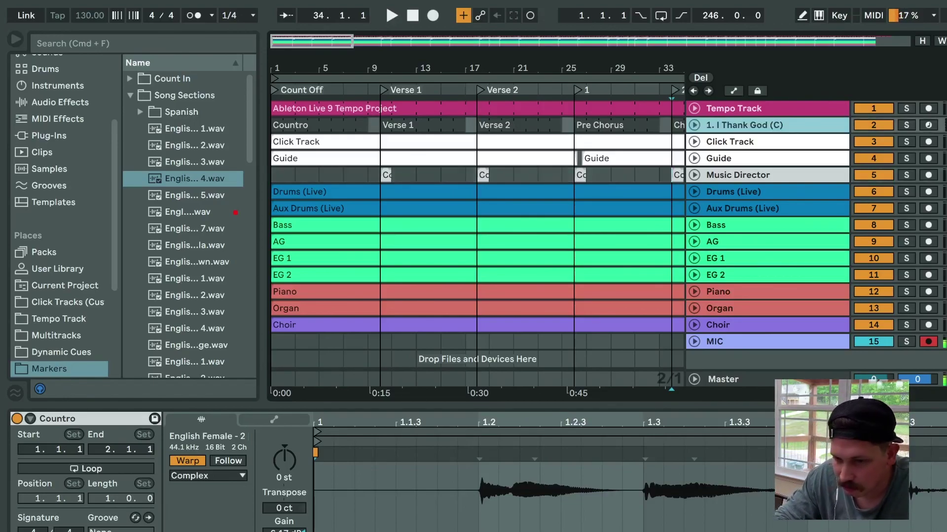